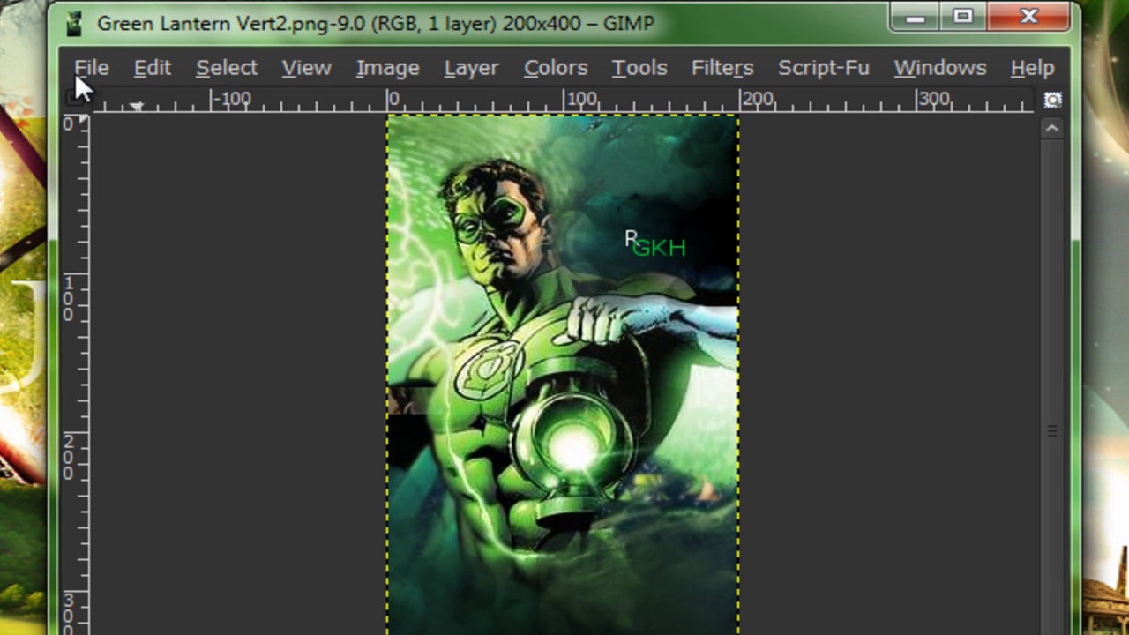
# Step: Create a new 200 × 400 pixel image, and close the Green Lantern Vert2.png image
pyautogui.click(84, 71)
pyautogui.click(85, 110)
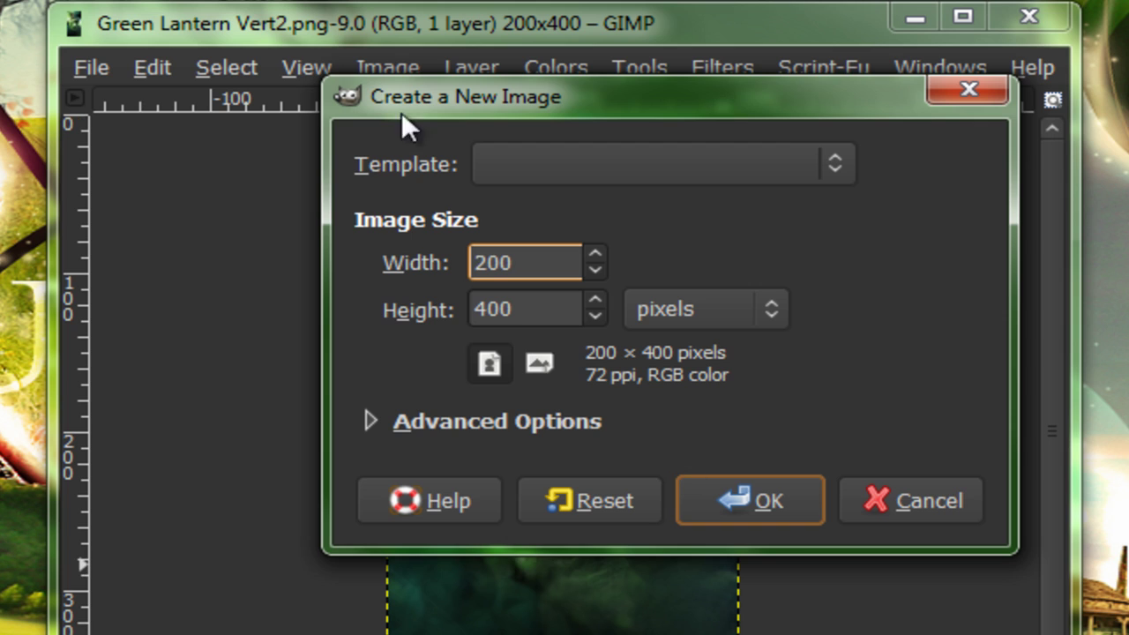
pyautogui.click(717, 490)
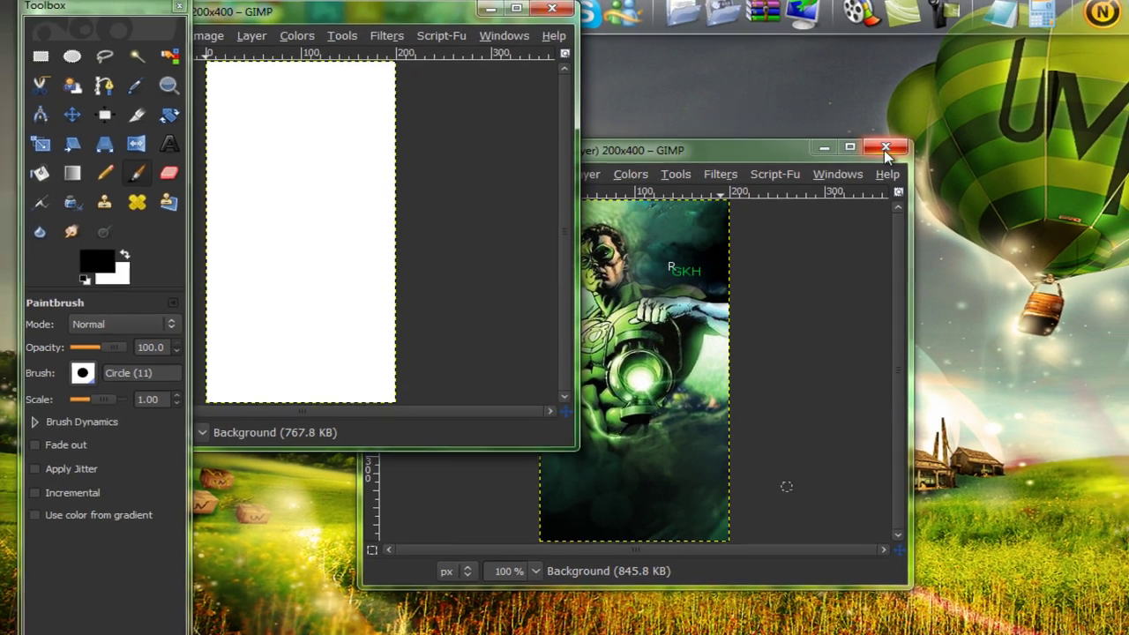
pyautogui.click(887, 150)
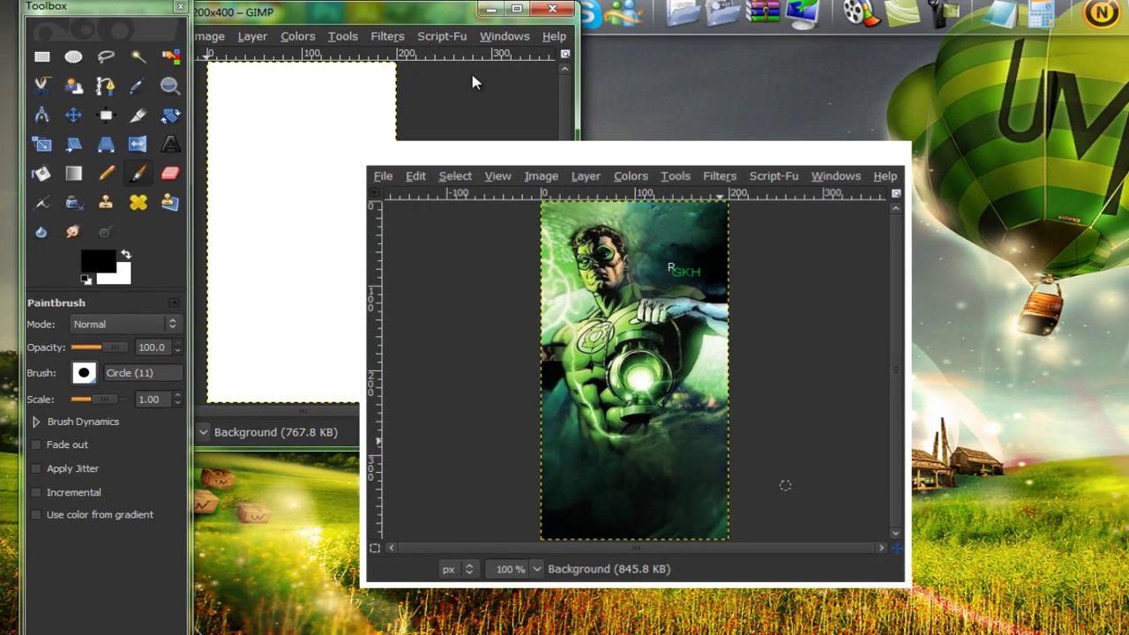
pyautogui.moveTo(395, 20); pyautogui.dragTo(512, 134)
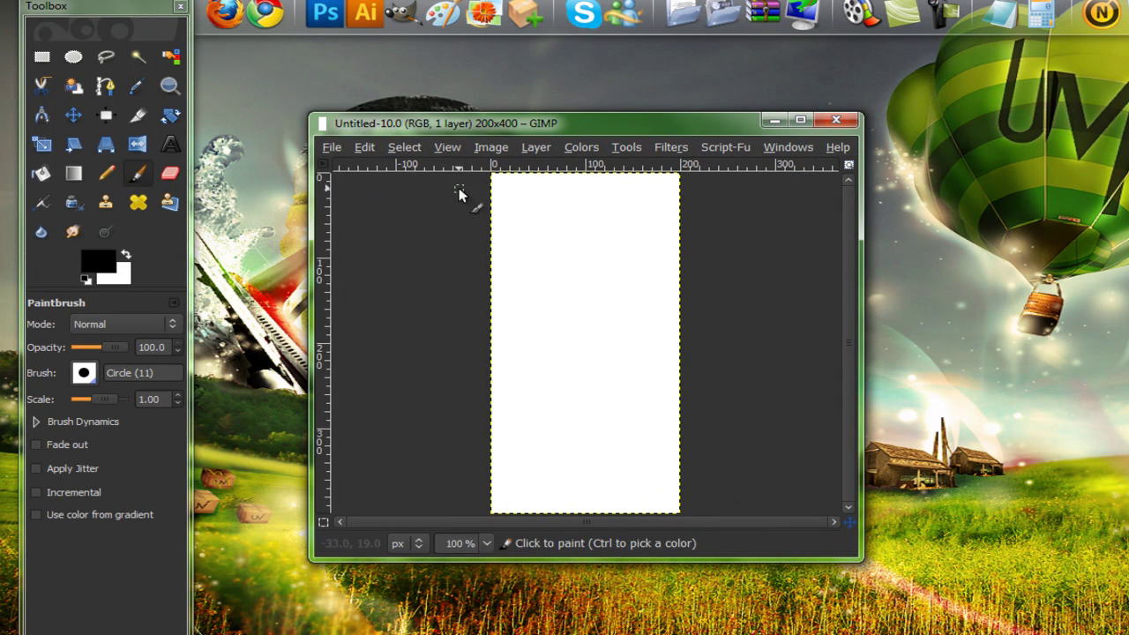
# Step: Import GreenLantern.jpg from the Stocks folder in Pictures as a layer of the new image
pyautogui.click(330, 147)
pyautogui.click(346, 224)
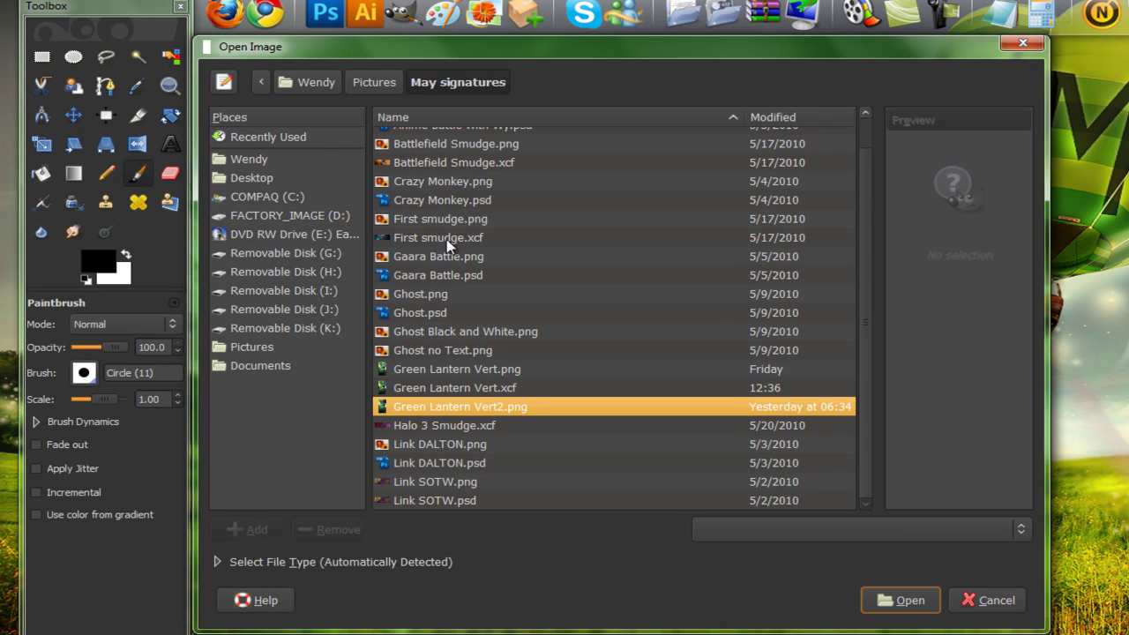
pyautogui.click(374, 82)
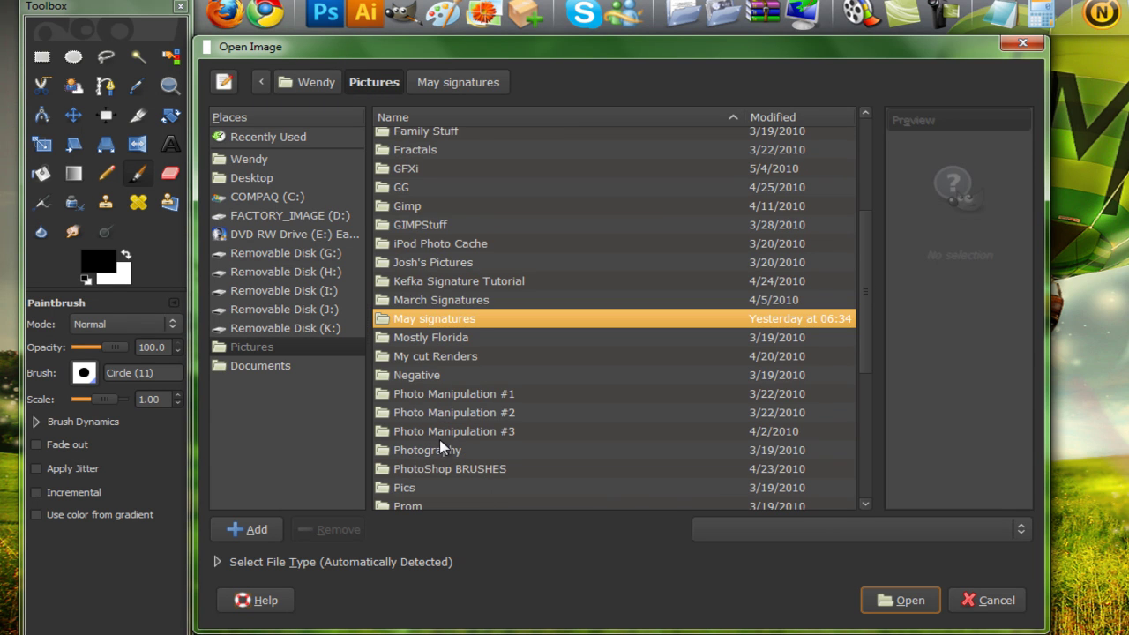
pyautogui.scroll(-4, 440, 449)
pyautogui.doubleClick(413, 439)
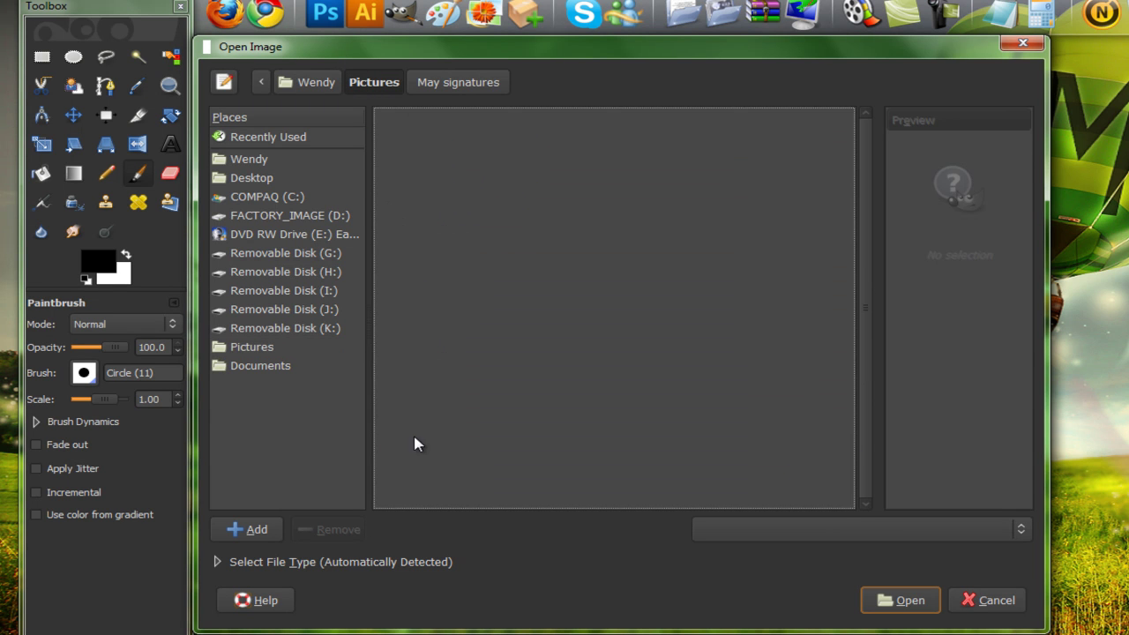
pyautogui.doubleClick(403, 144)
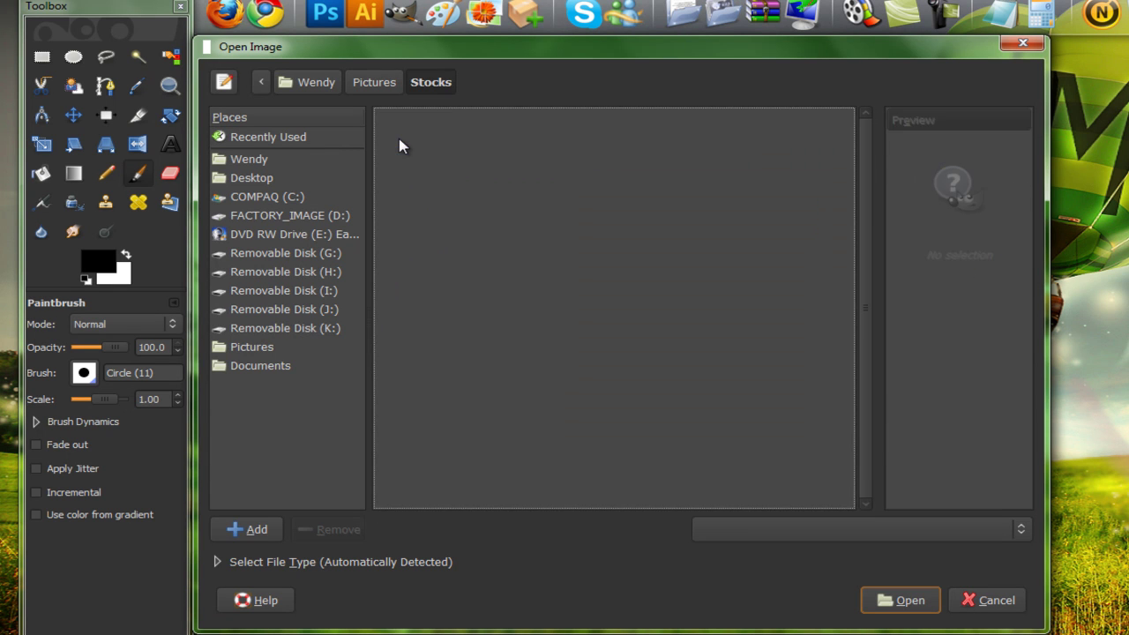
pyautogui.click(420, 175)
pyautogui.doubleClick(420, 175)
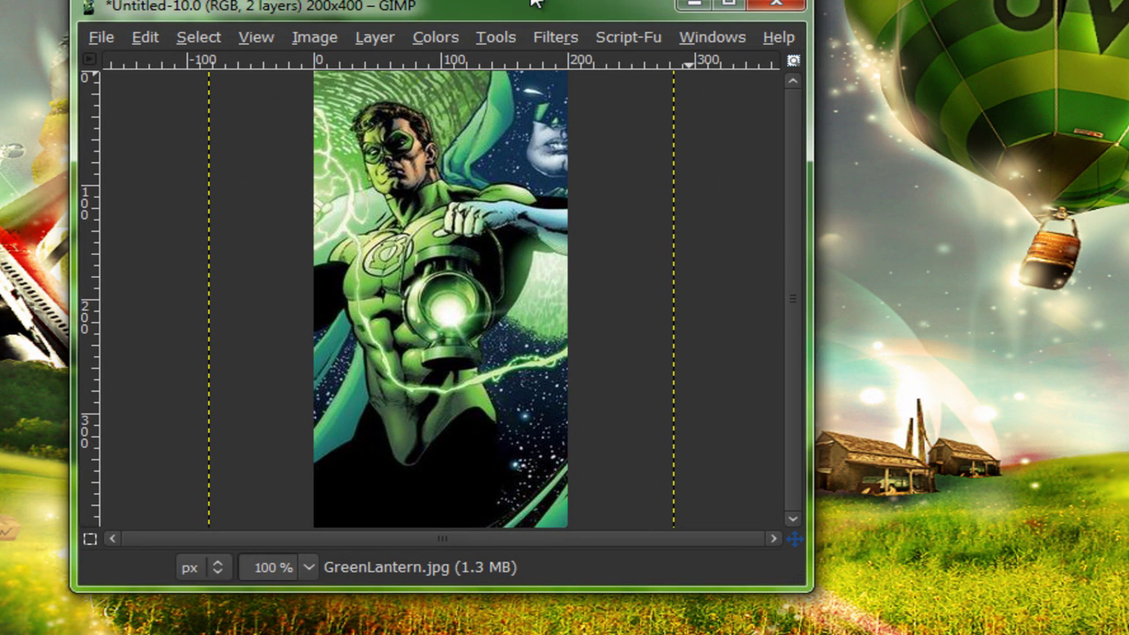
# Step: Enlarge and reposition the image window to fit the whole canvas, and duplicate the GreenLantern.jpg layer
pyautogui.click(549, 0)
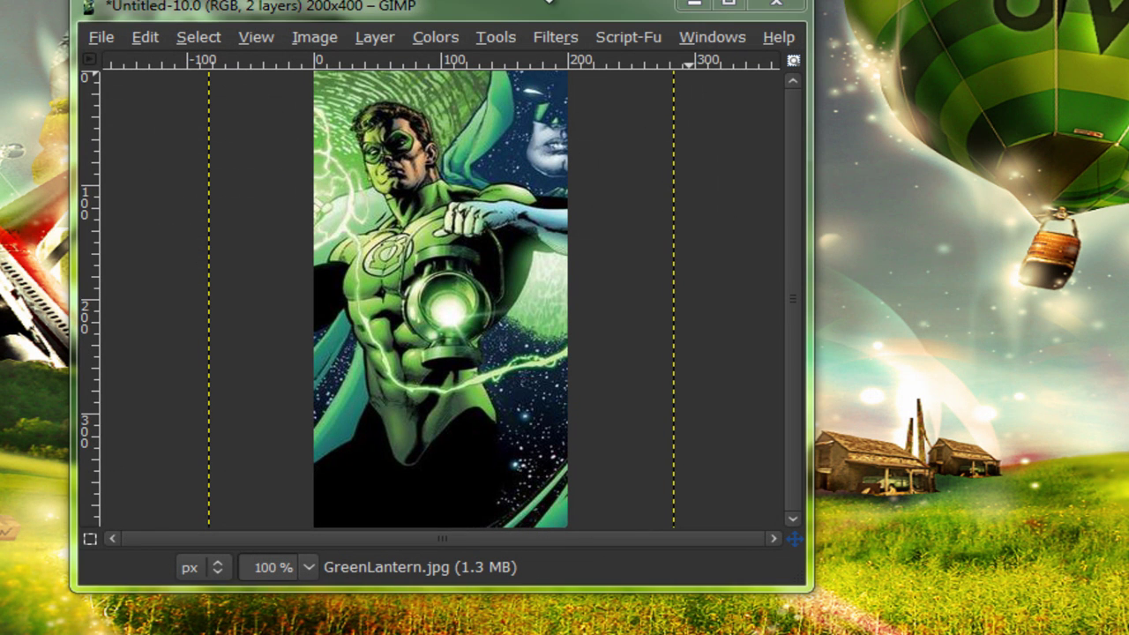
pyautogui.moveTo(551, 2); pyautogui.dragTo(551, 0)
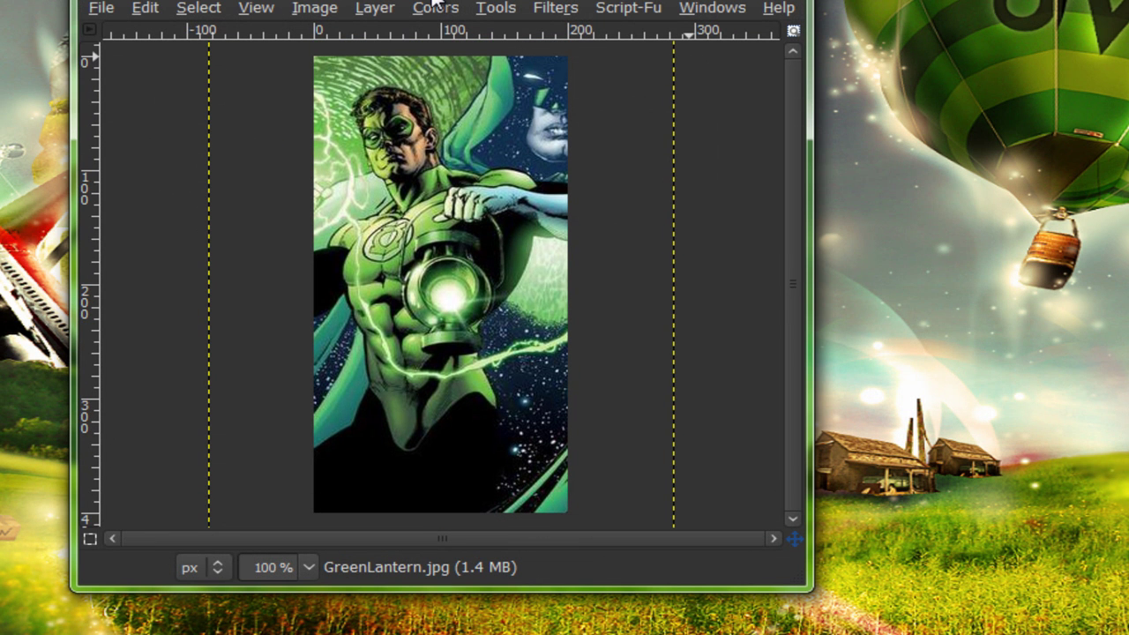
pyautogui.moveTo(335, 0); pyautogui.dragTo(456, 16)
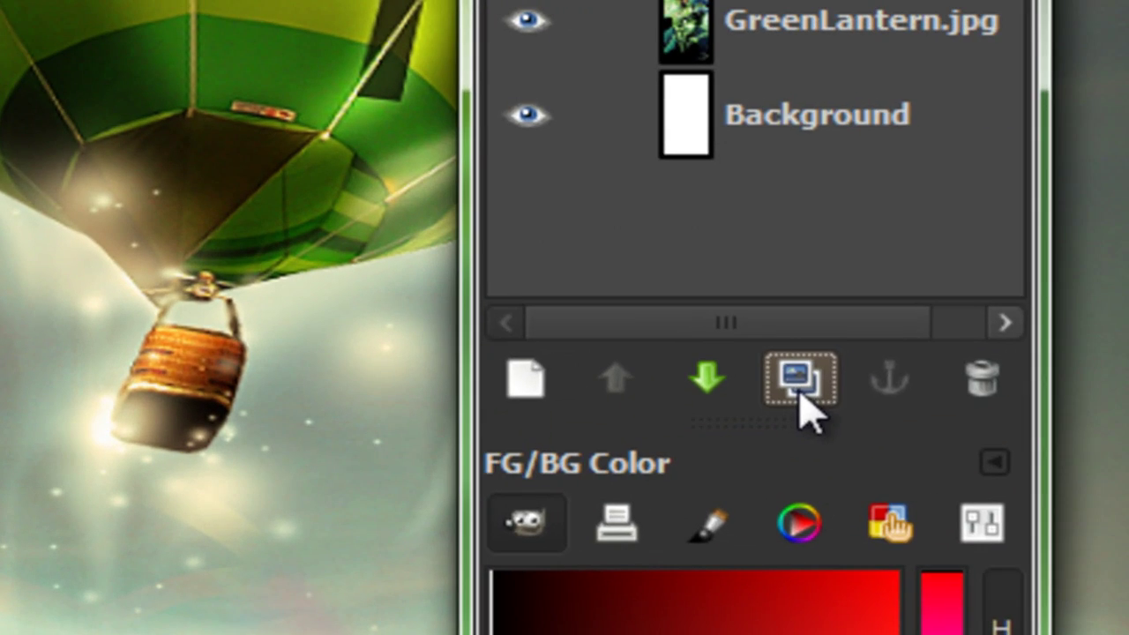
pyautogui.click(800, 380)
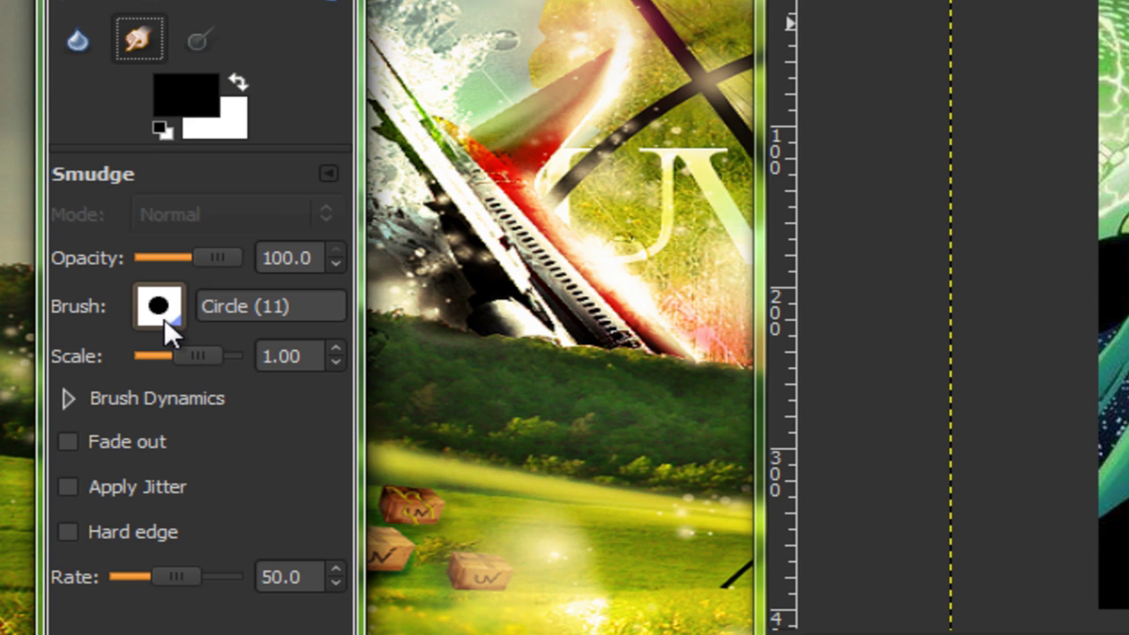
# Step: Set the Smudge tool's brush scale to 4.27 with the Circle (11) brush
pyautogui.click(305, 355)
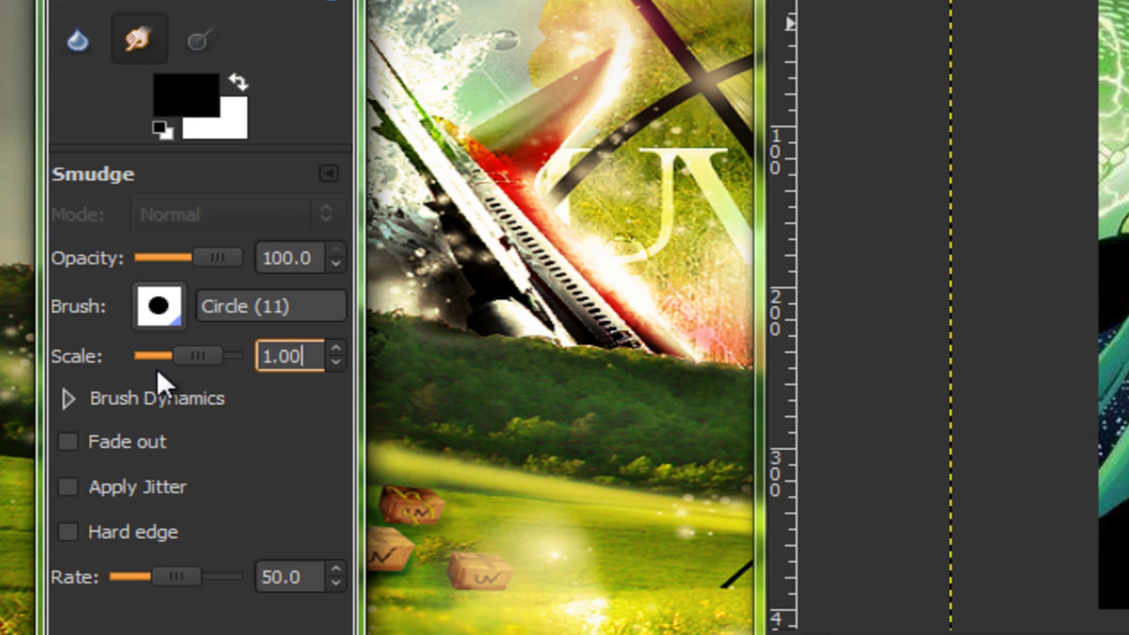
pyautogui.press('BackSpace')
pyautogui.press('BackSpace')
pyautogui.press('BackSpace')
pyautogui.press('BackSpace')
pyautogui.write('4.27')
# Step: Enable the smudge brush dynamics: Rate for pressure, and both Hardness and Rate for velocity and random
pyautogui.click(69, 398)
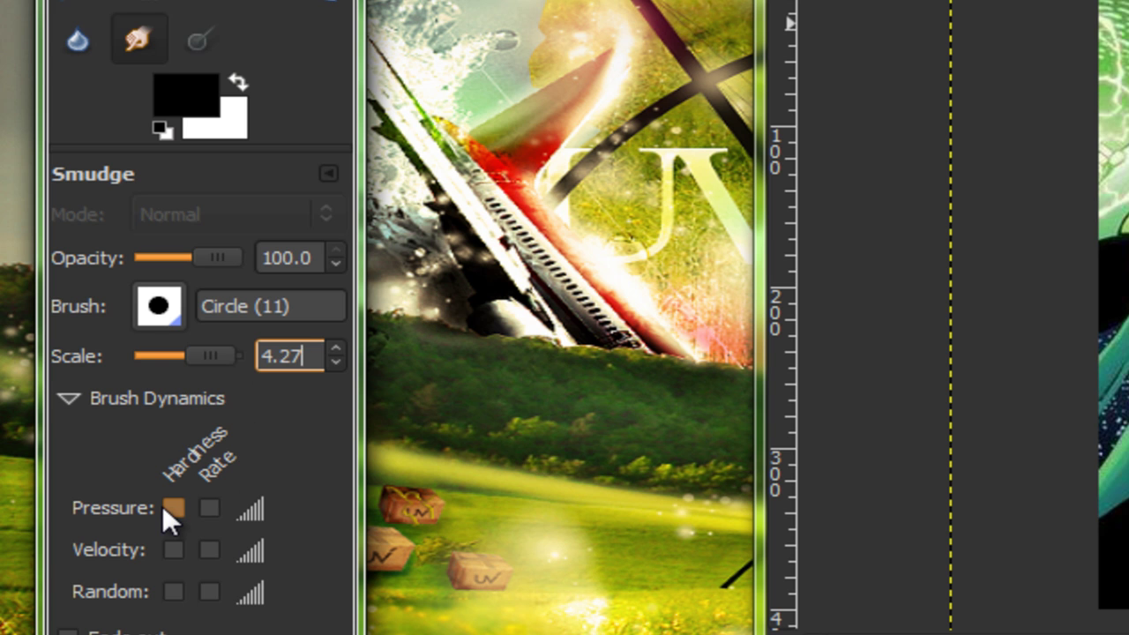
pyautogui.click(210, 508)
pyautogui.click(209, 549)
pyautogui.click(209, 591)
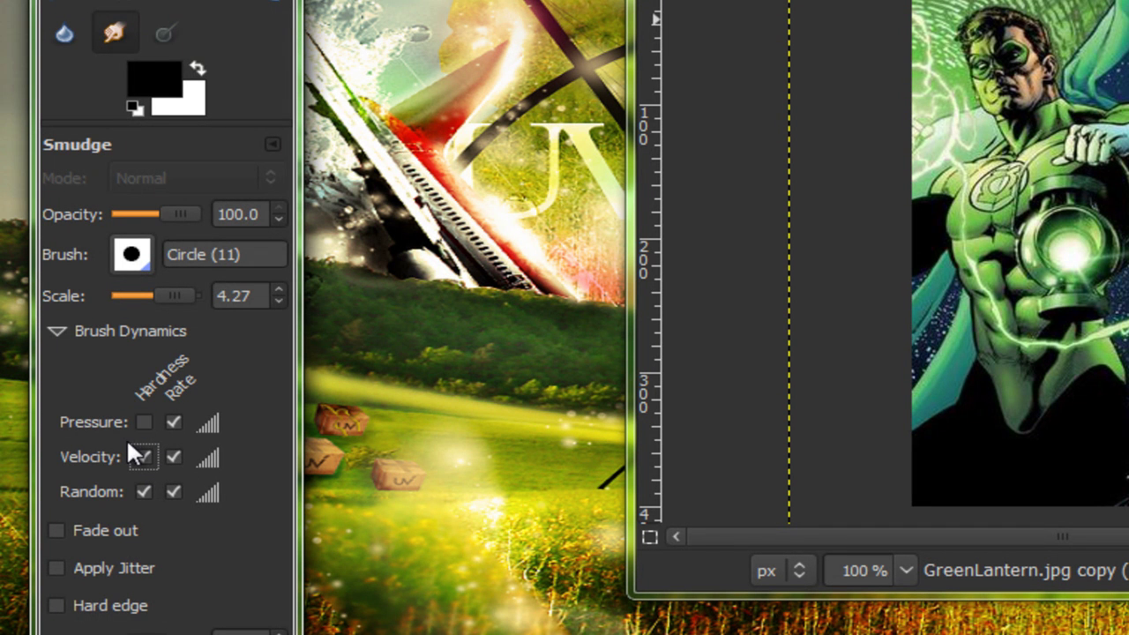
# Step: Turn on Apply Jitter for the Smudge tool with an amount of 2.0
pyautogui.click(64, 572)
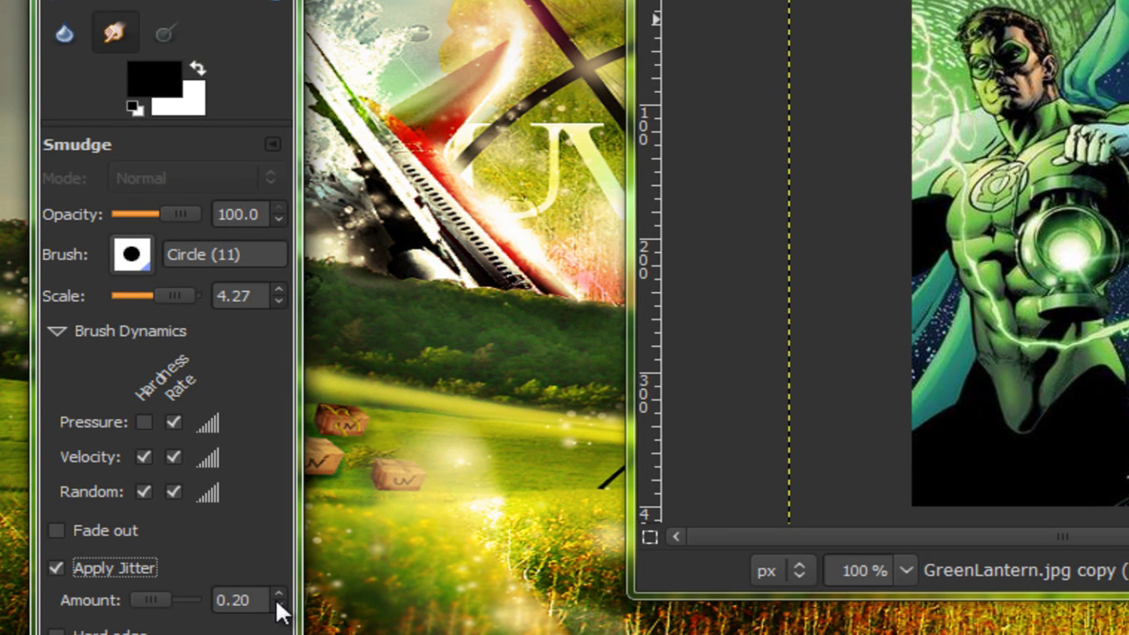
pyautogui.moveTo(262, 603); pyautogui.dragTo(114, 618)
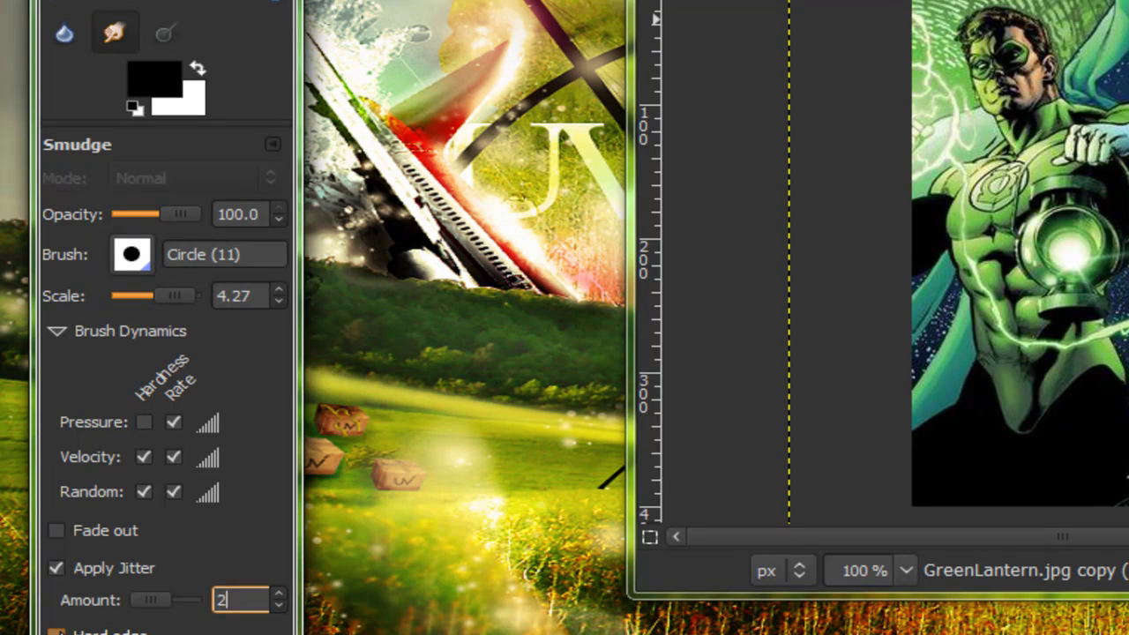
pyautogui.write('2.0')
pyautogui.press('Return')
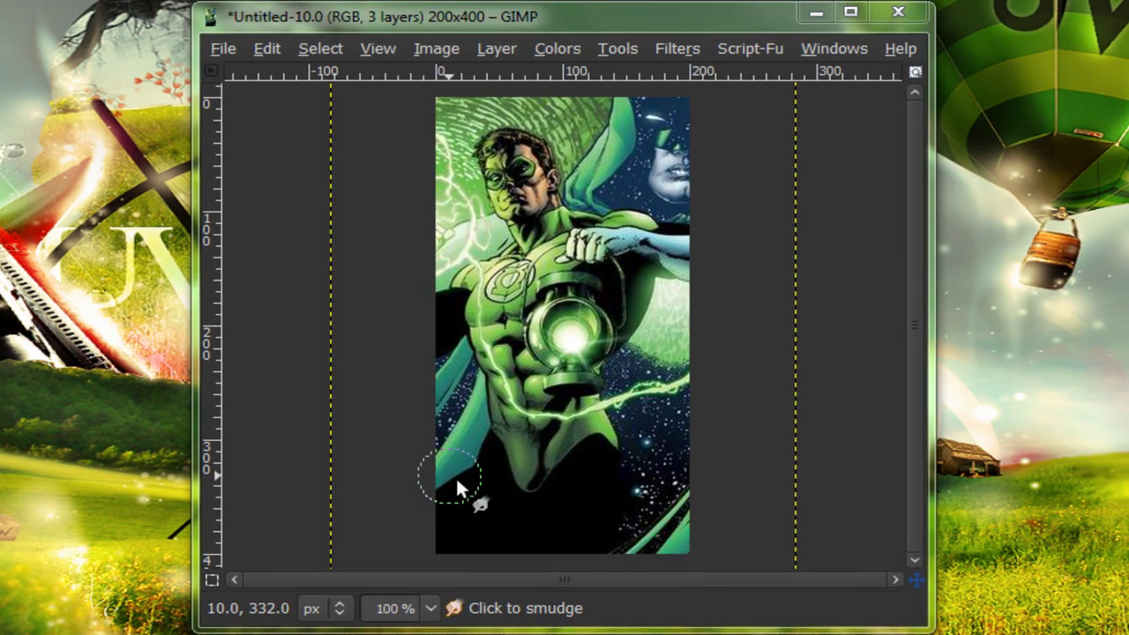
# Step: Try smudging the figure's legs and the lower background, and undo the strokes
pyautogui.moveTo(463, 467)
pyautogui.mouseDown()
pyautogui.moveTo(521, 449)
pyautogui.moveTo(467, 507)
pyautogui.moveTo(531, 498)
pyautogui.moveTo(491, 529)
pyautogui.moveTo(629, 507)
pyautogui.moveTo(726, 455)
pyautogui.moveTo(545, 553)
pyautogui.moveTo(605, 536)
pyautogui.moveTo(667, 466)
pyautogui.moveTo(668, 419)
pyautogui.moveTo(481, 474)
pyautogui.moveTo(622, 472)
pyautogui.mouseUp()
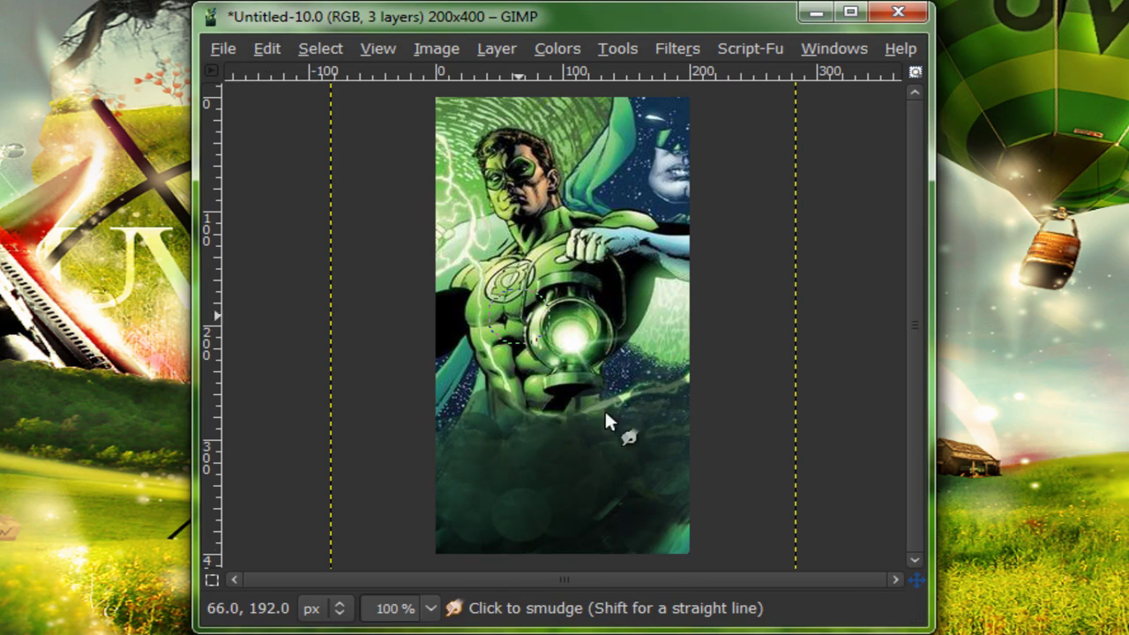
pyautogui.hotkey('ctrl', 'z')
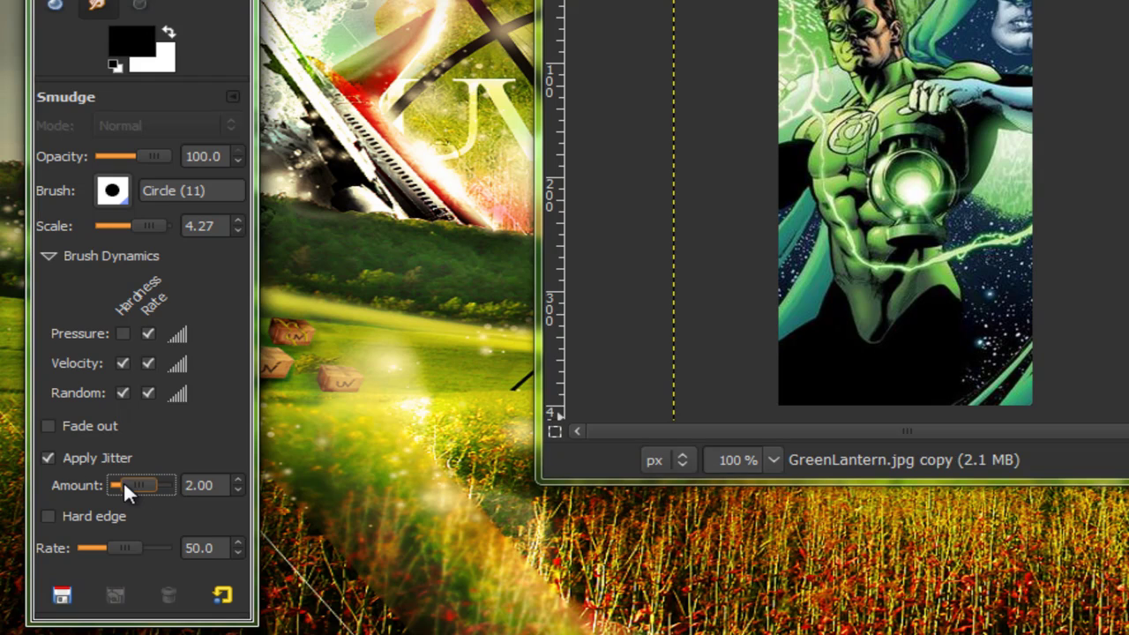
# Step: Lower the jitter amount to 1.75, and smudge the legs, the lower background and the face in the picture's upper-right area
pyautogui.click(123, 483)
pyautogui.moveTo(797, 321)
pyautogui.mouseDown()
pyautogui.moveTo(899, 318)
pyautogui.moveTo(823, 358)
pyautogui.moveTo(992, 316)
pyautogui.mouseUp()
pyautogui.moveTo(933, 339)
pyautogui.mouseDown()
pyautogui.moveTo(971, 391)
pyautogui.moveTo(893, 310)
pyautogui.moveTo(961, 324)
pyautogui.moveTo(973, 272)
pyautogui.mouseUp()
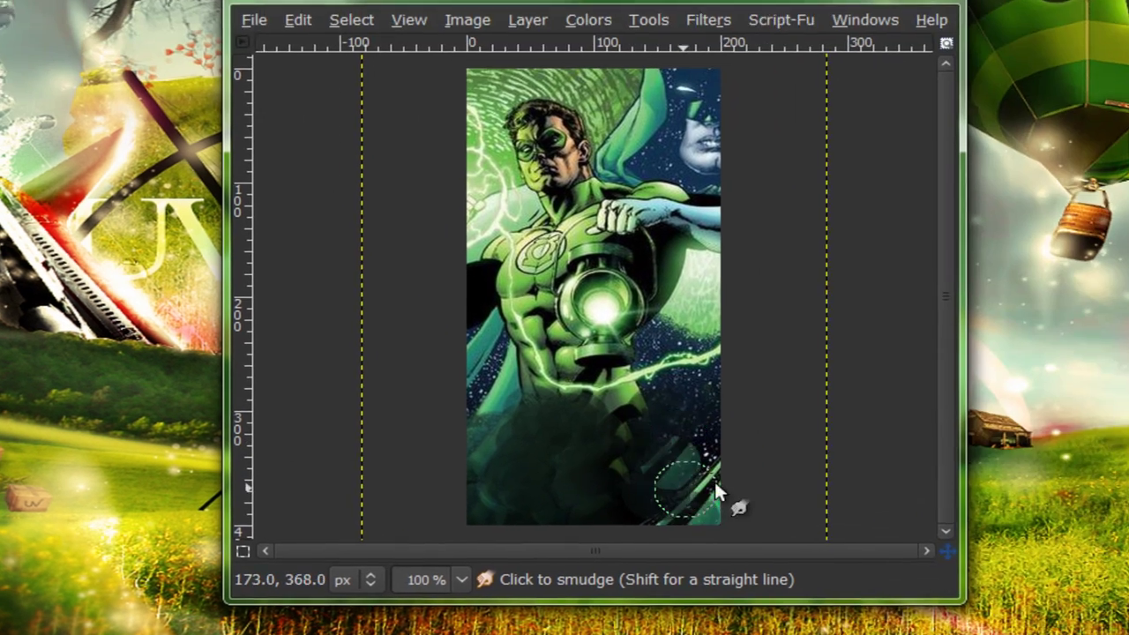
pyautogui.moveTo(703, 380); pyautogui.dragTo(460, 488)
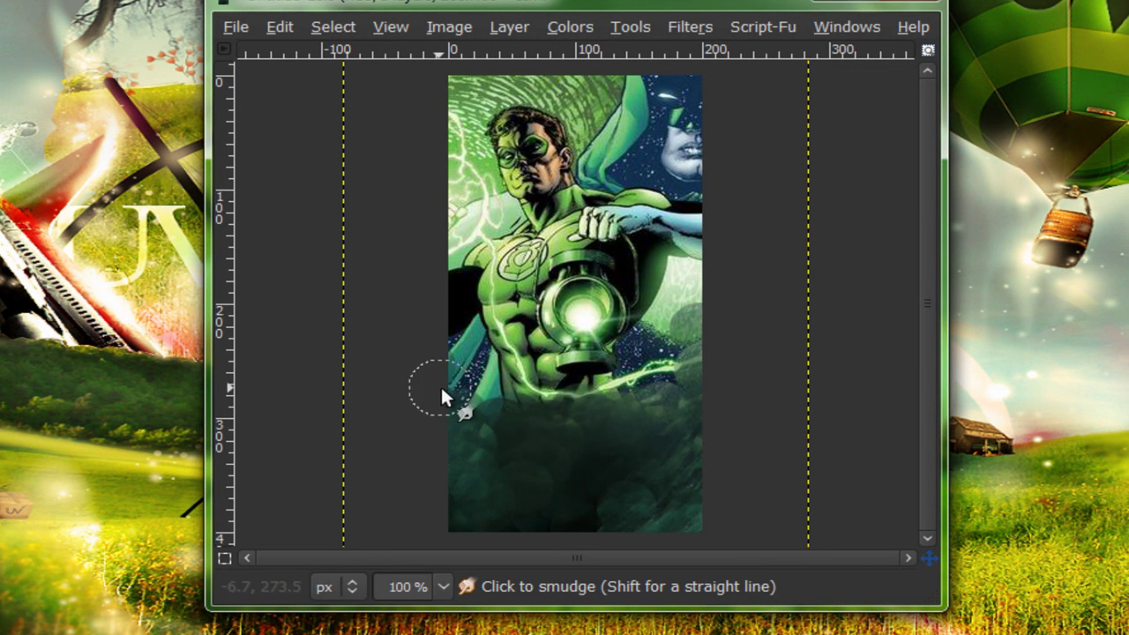
pyautogui.moveTo(441, 388); pyautogui.dragTo(564, 455)
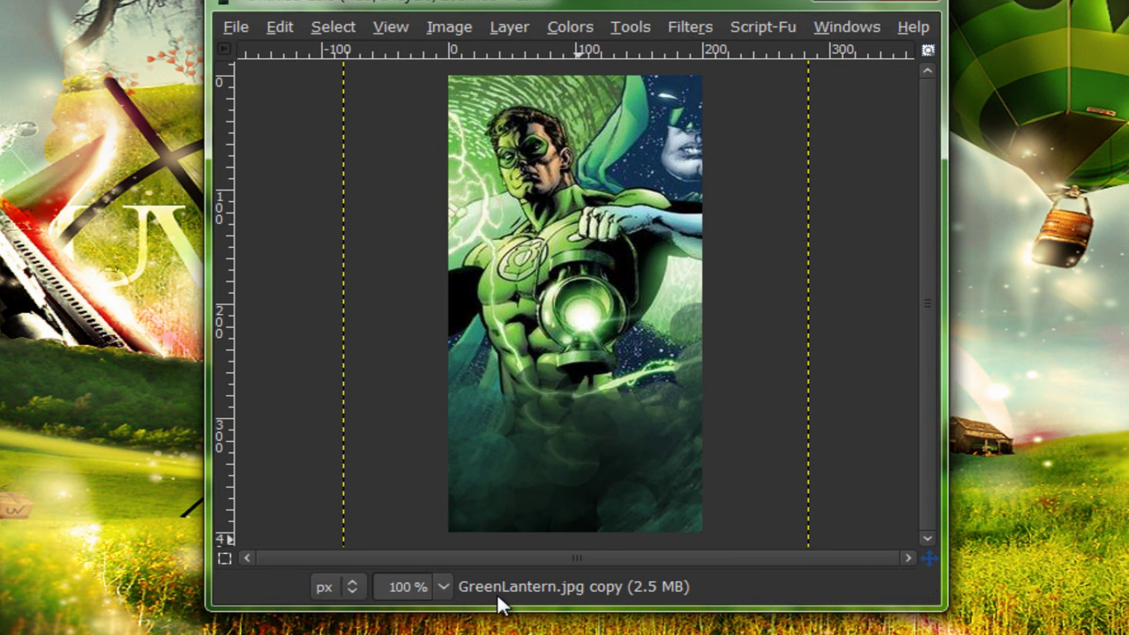
pyautogui.moveTo(672, 99)
pyautogui.mouseDown()
pyautogui.moveTo(674, 132)
pyautogui.moveTo(675, 78)
pyautogui.moveTo(635, 74)
pyautogui.moveTo(632, 63)
pyautogui.mouseUp()
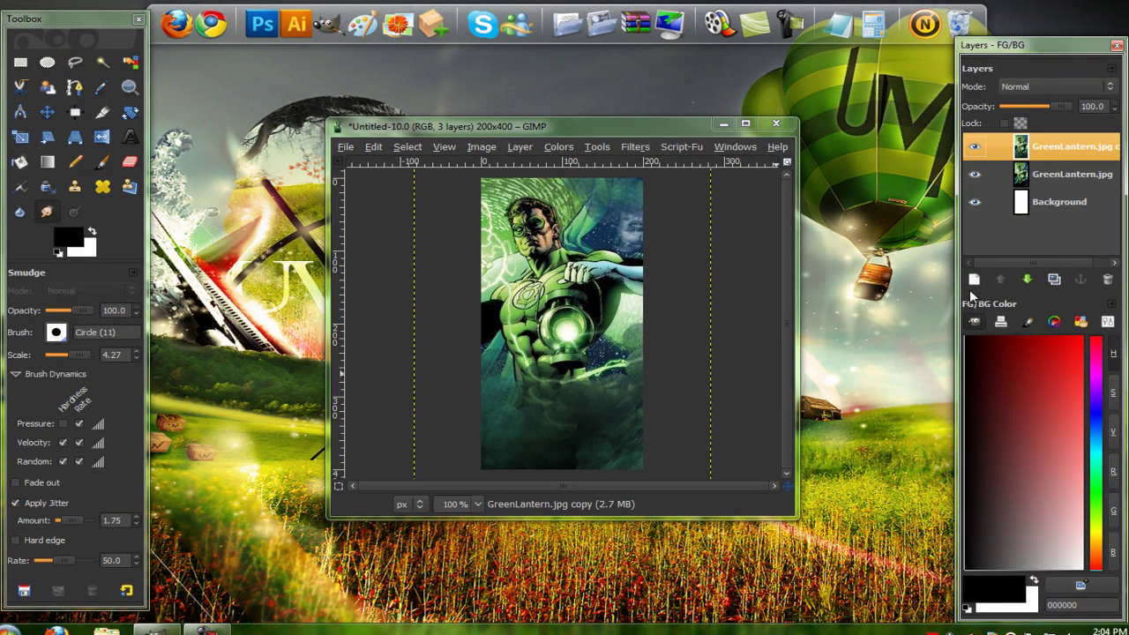
# Step: Add a transparent 200 × 400 px layer, and set the Blend tool to a white foreground with the FG to Transparent gradient
pyautogui.hotkey('shift', 'ctrl', 'n')
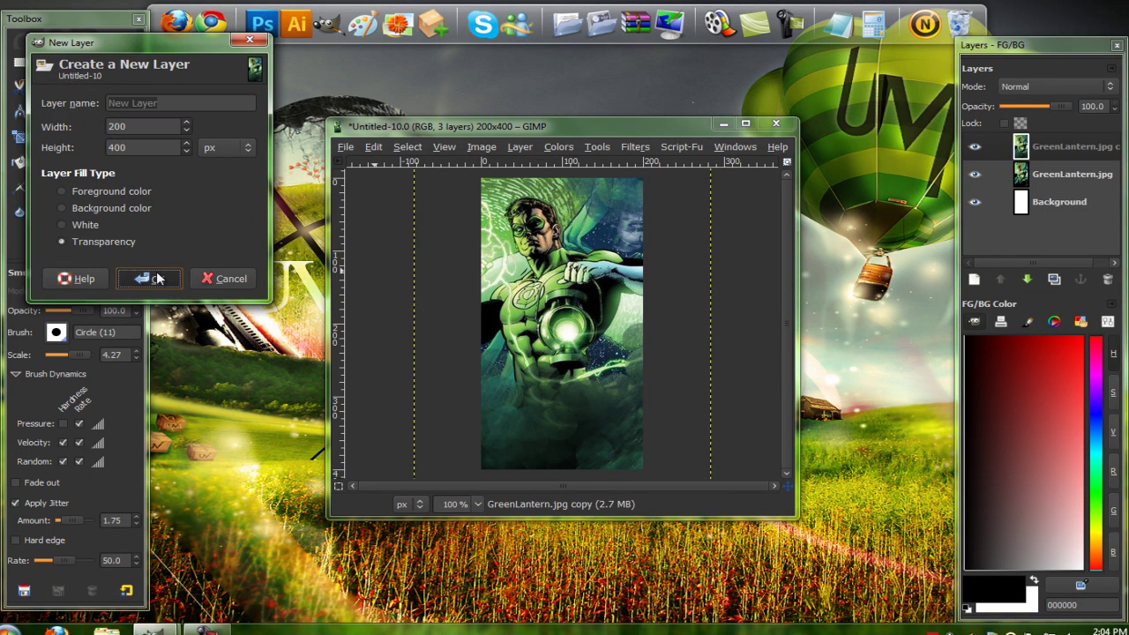
pyautogui.click(146, 277)
pyautogui.click(48, 161)
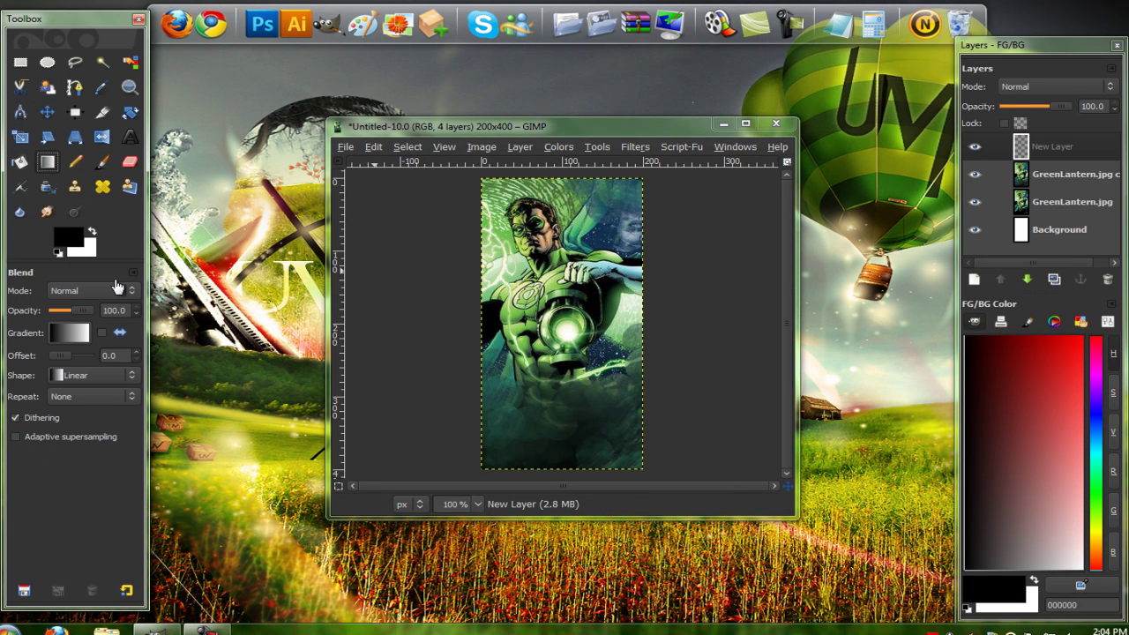
pyautogui.click(93, 235)
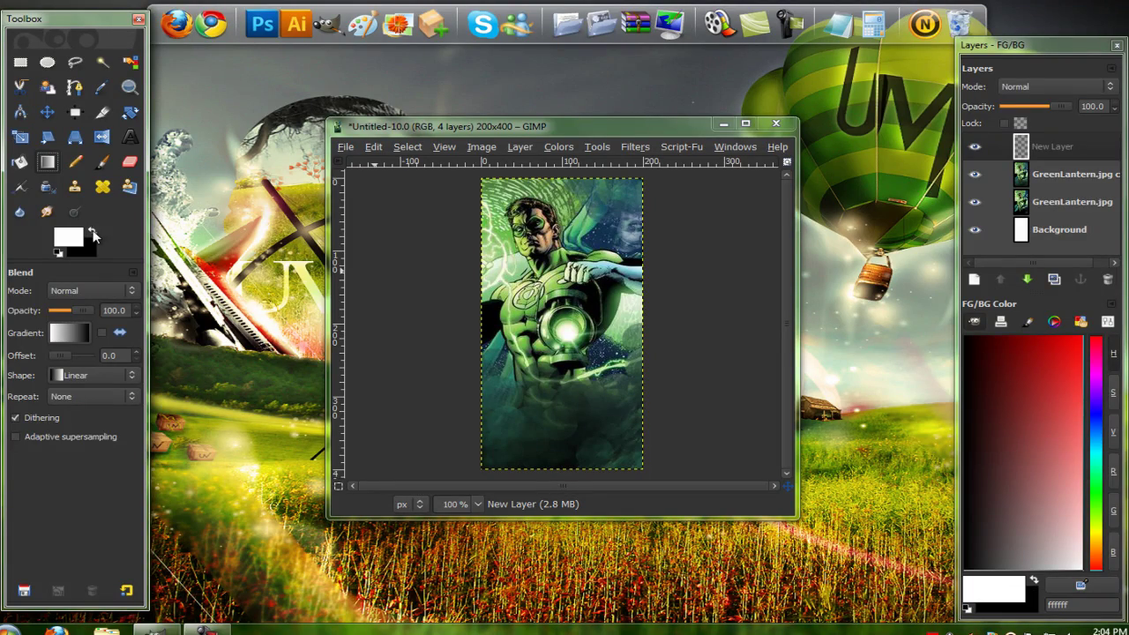
pyautogui.click(79, 326)
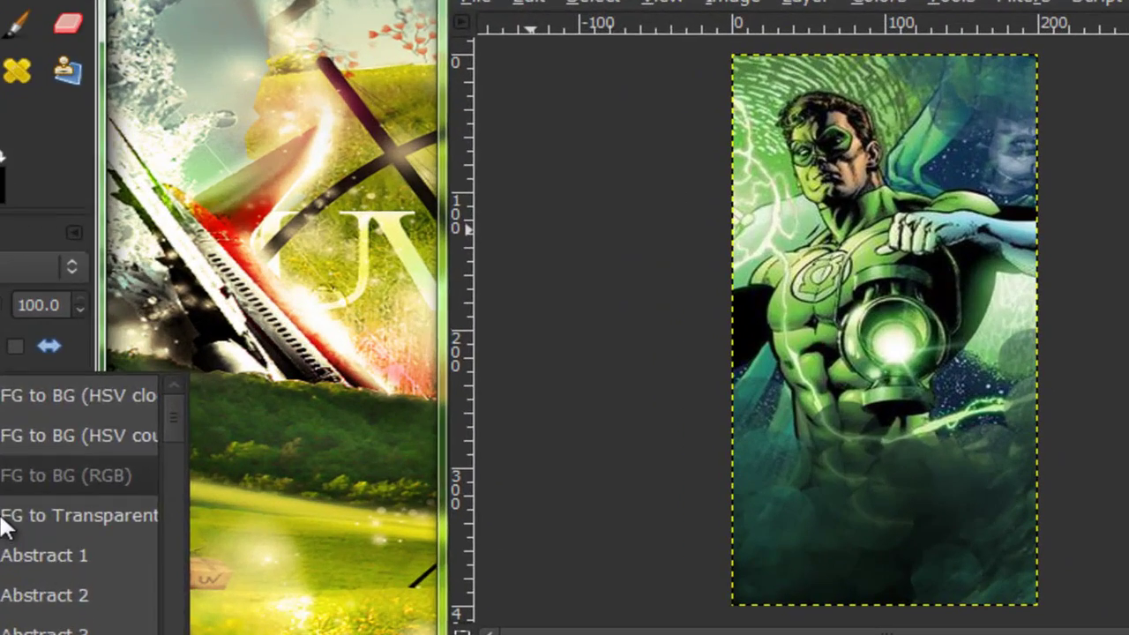
pyautogui.click(97, 415)
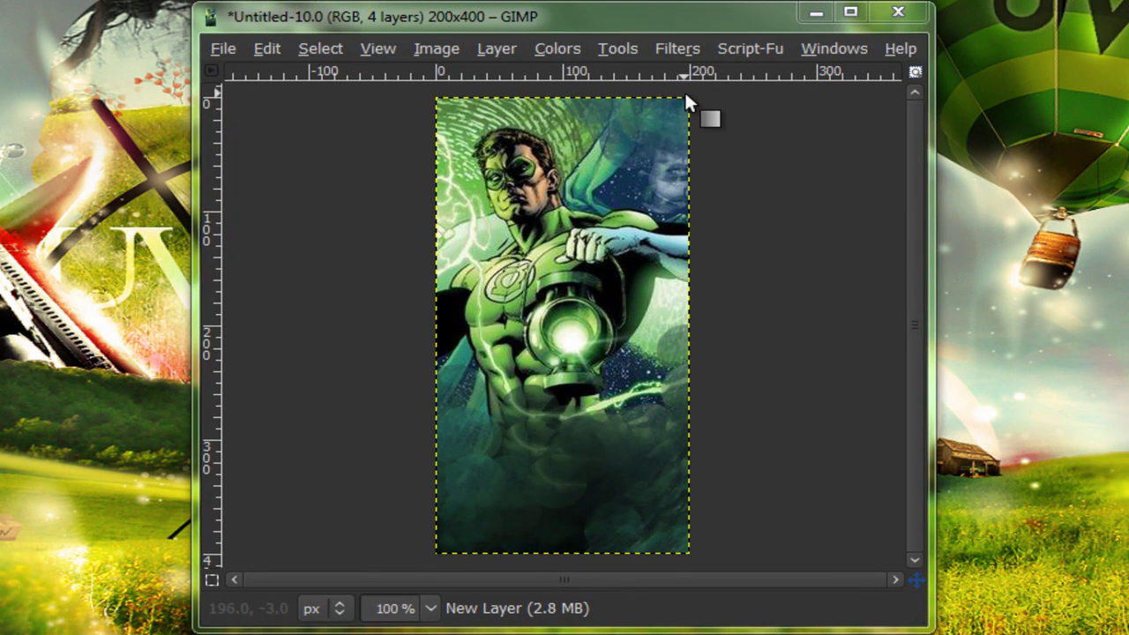
# Step: Draw white gradients from the picture's upper-right corner toward the figure's head, and set the layer mode to Soft light
pyautogui.moveTo(686, 92); pyautogui.dragTo(581, 180)
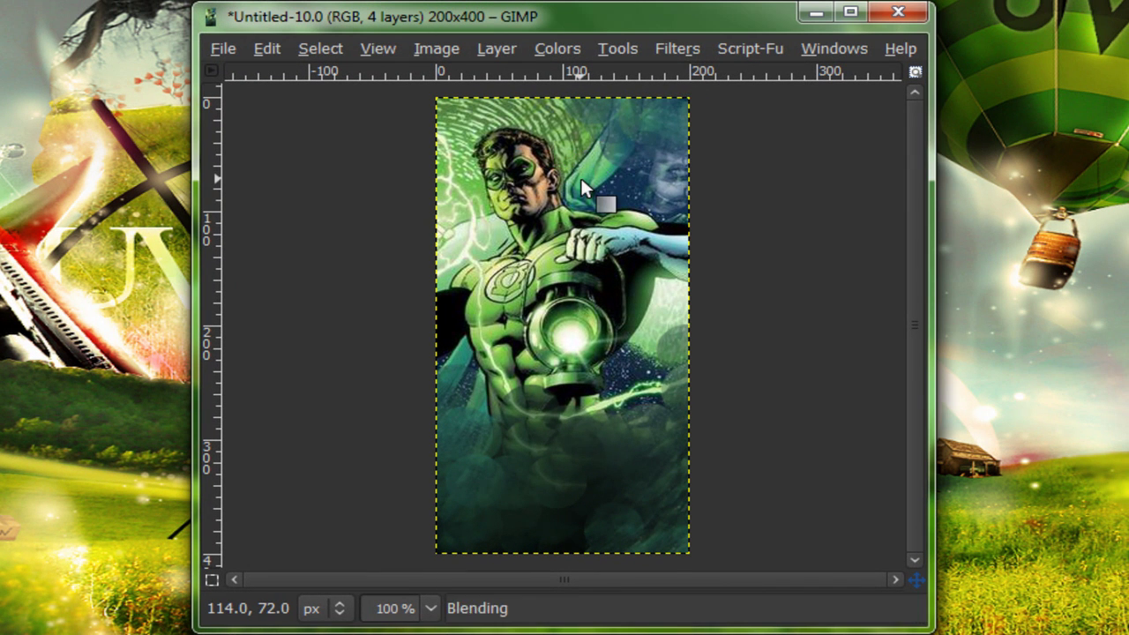
pyautogui.moveTo(700, 89); pyautogui.dragTo(580, 187)
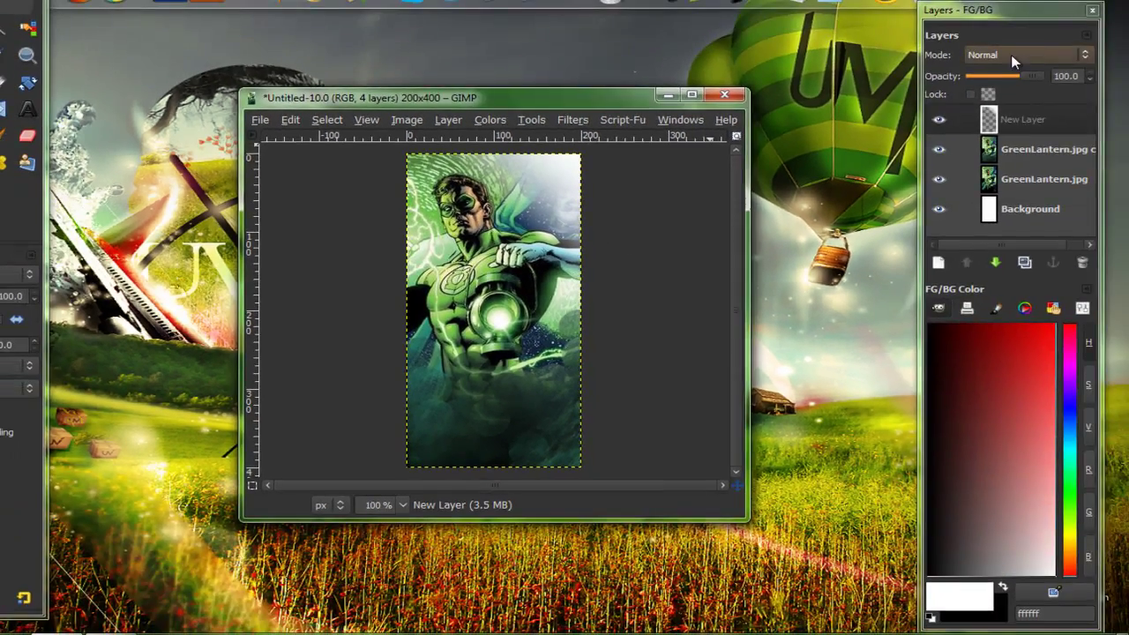
pyautogui.click(1011, 55)
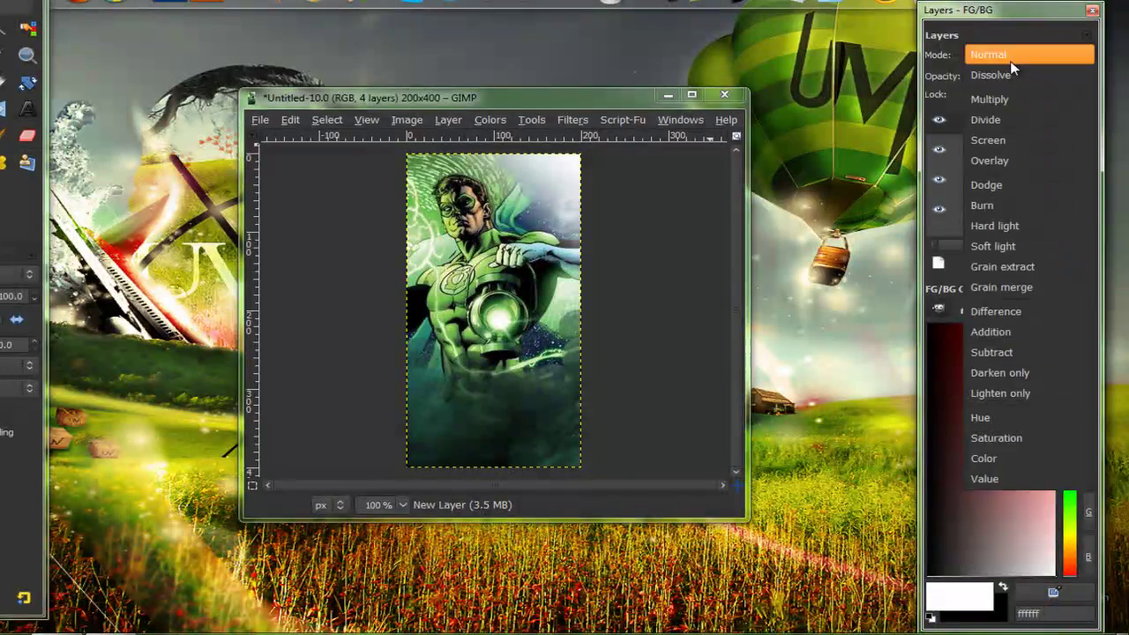
pyautogui.click(993, 246)
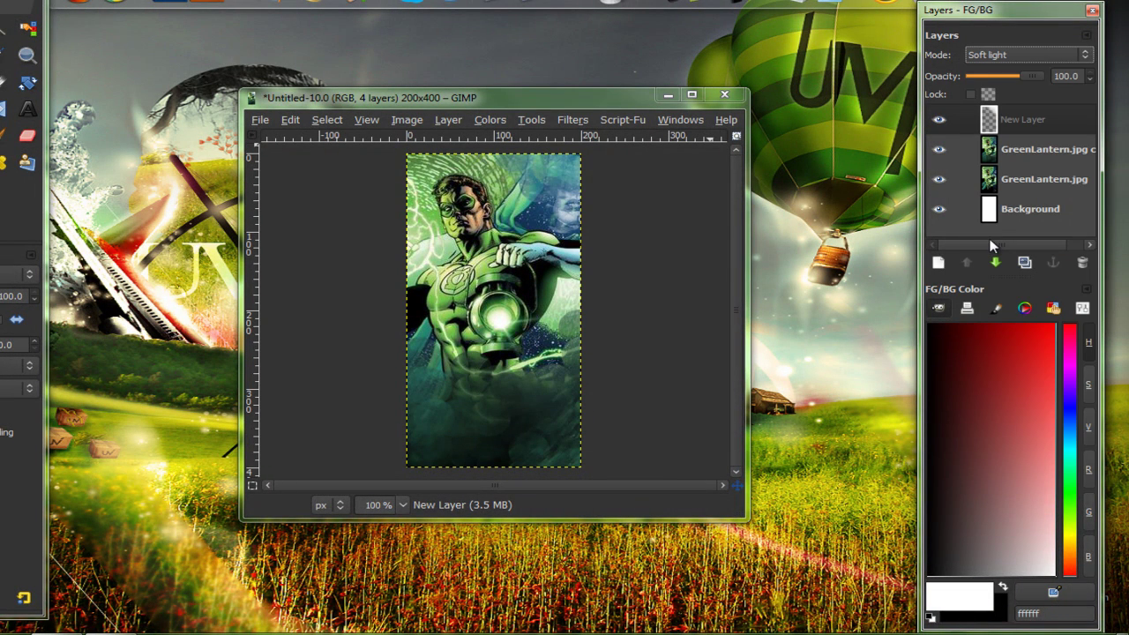
# Step: Add another transparent layer above the Soft light gradient layer
pyautogui.click(938, 262)
pyautogui.click(71, 281)
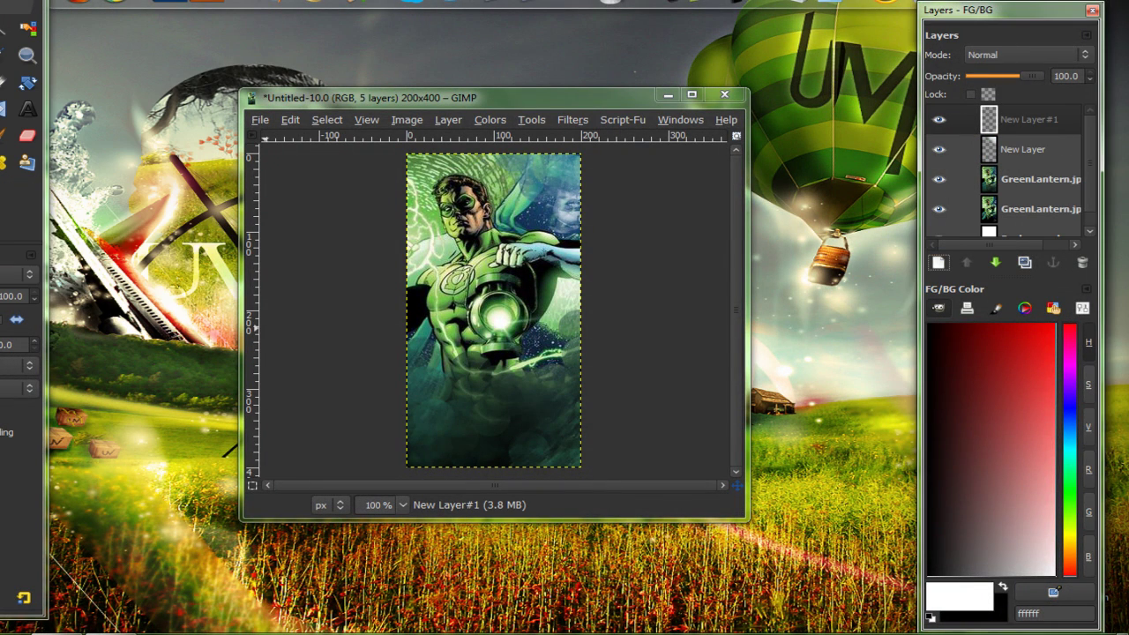
# Step: Draw a black gradient from the picture's lower-left corner toward the figure, and set its layer to Overlay mode at 50 opacity
pyautogui.press('x')
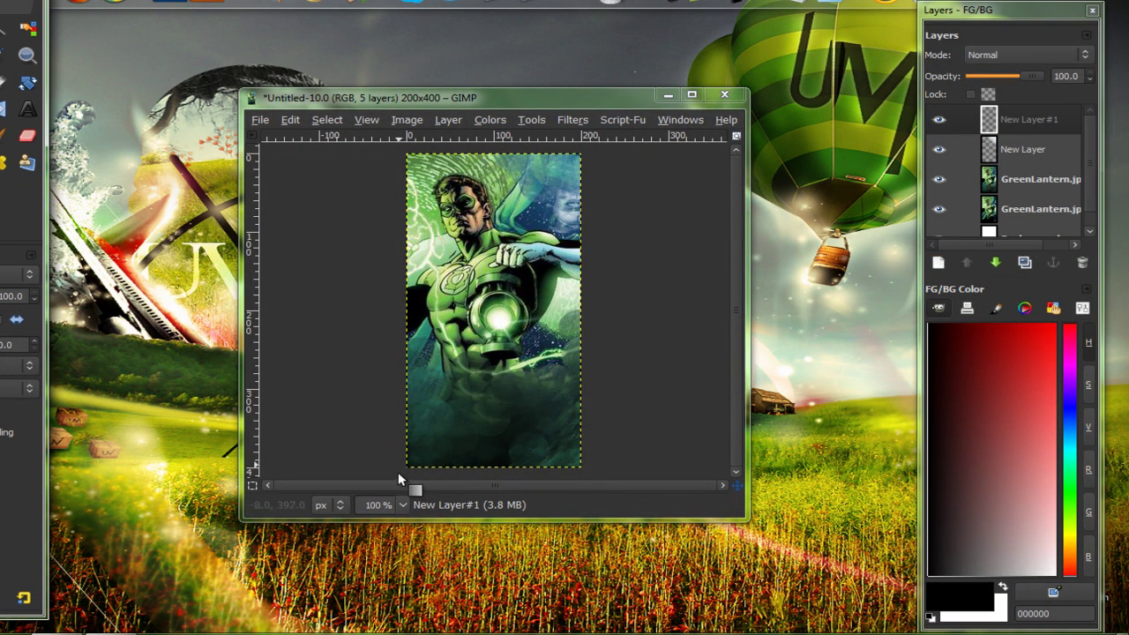
pyautogui.moveTo(398, 472); pyautogui.dragTo(470, 367)
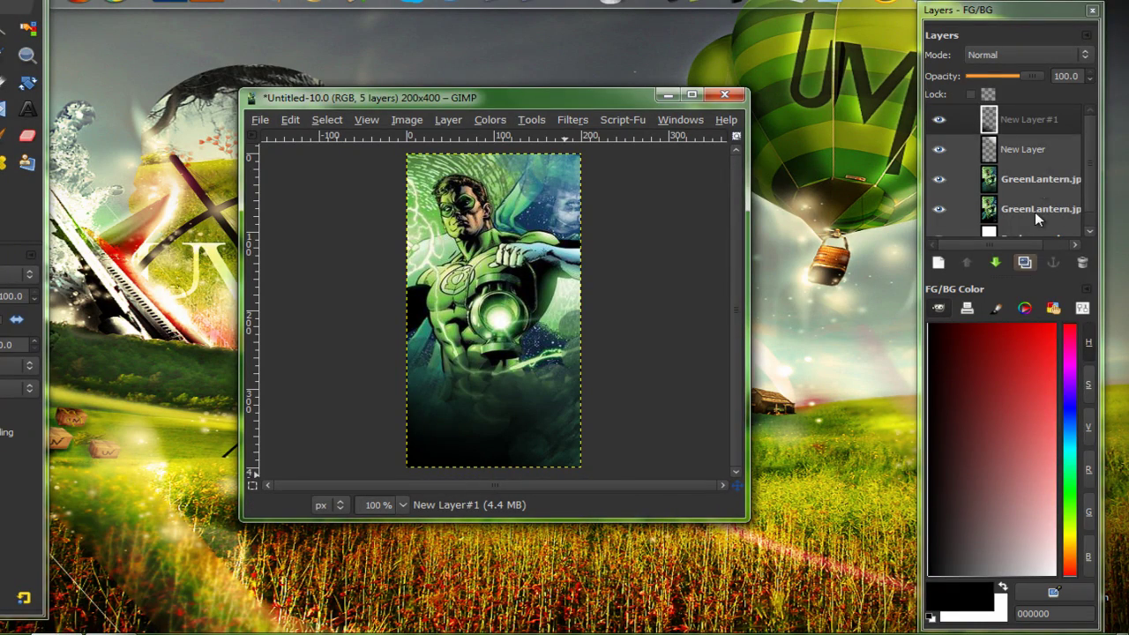
pyautogui.click(1024, 54)
pyautogui.click(984, 167)
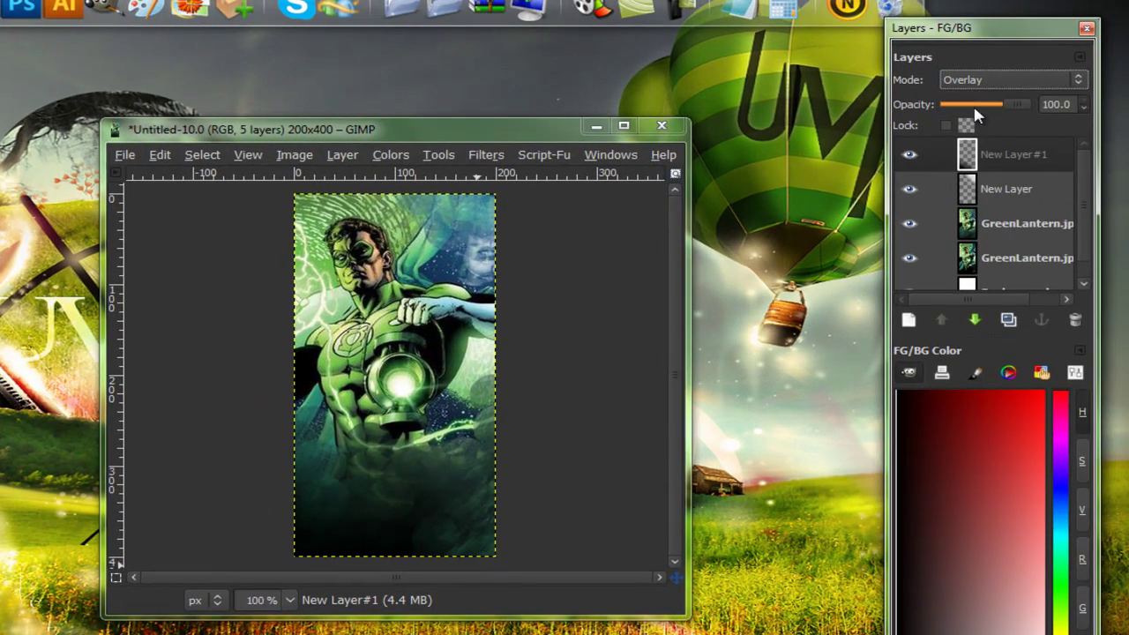
pyautogui.click(976, 106)
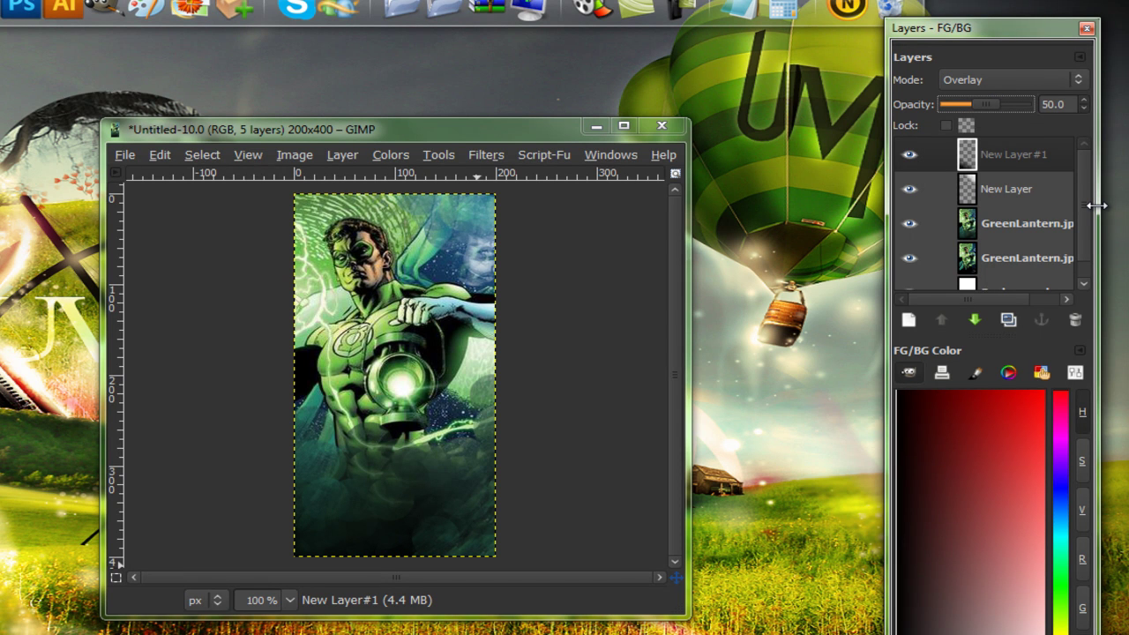
# Step: Set the opacity of the white gradient layer beneath the black gradient layer to 59.4
pyautogui.click(983, 185)
pyautogui.click(983, 100)
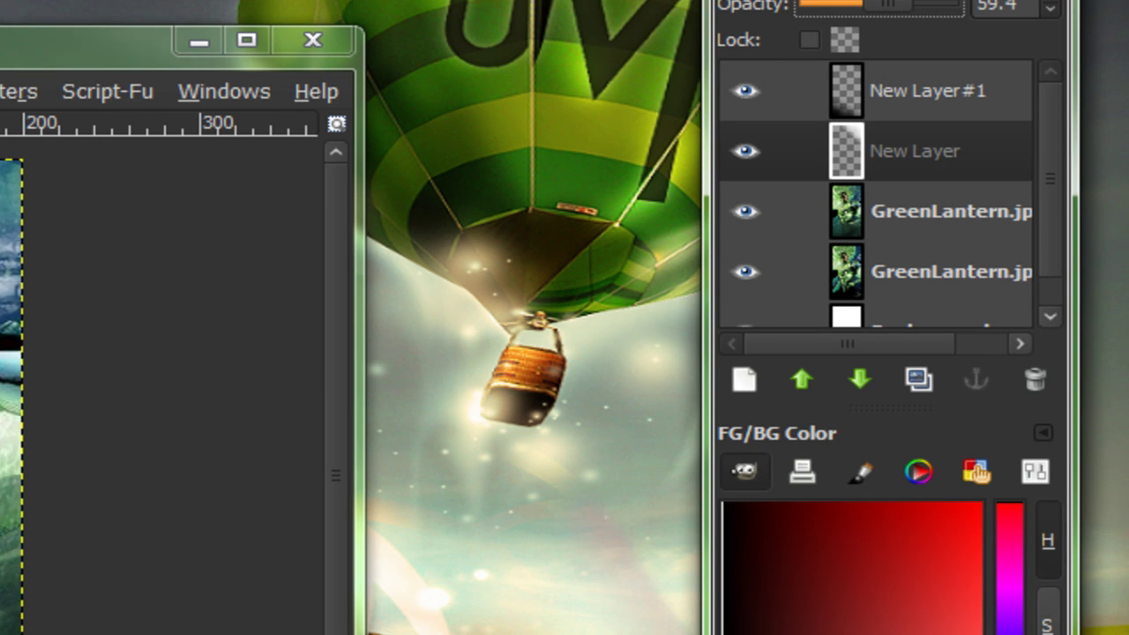
pyautogui.click(882, 110)
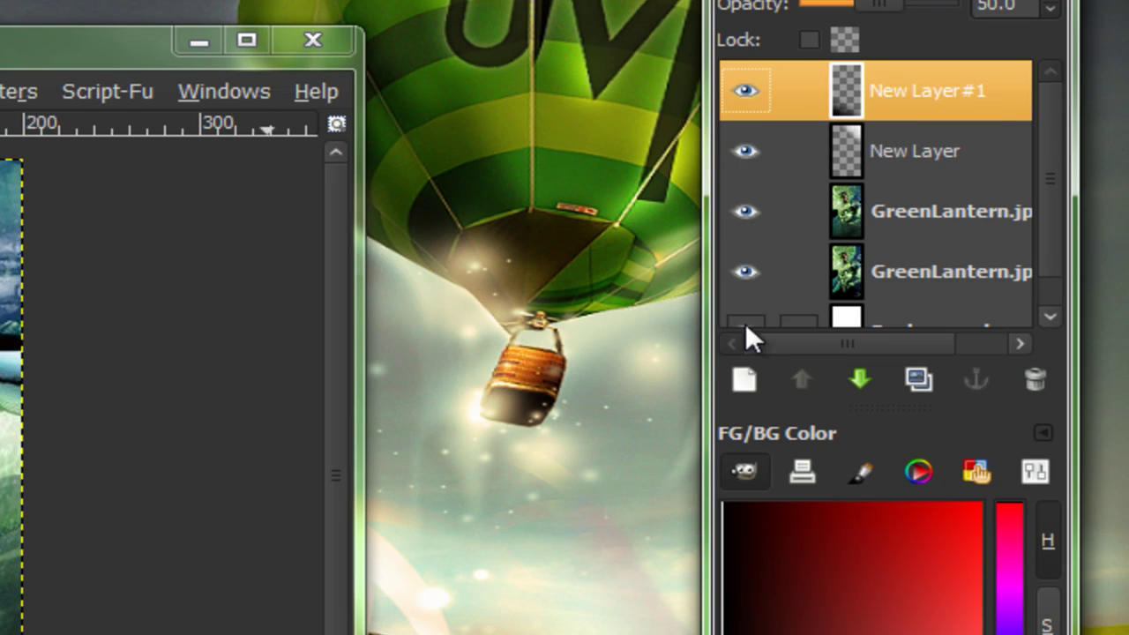
pyautogui.click(865, 154)
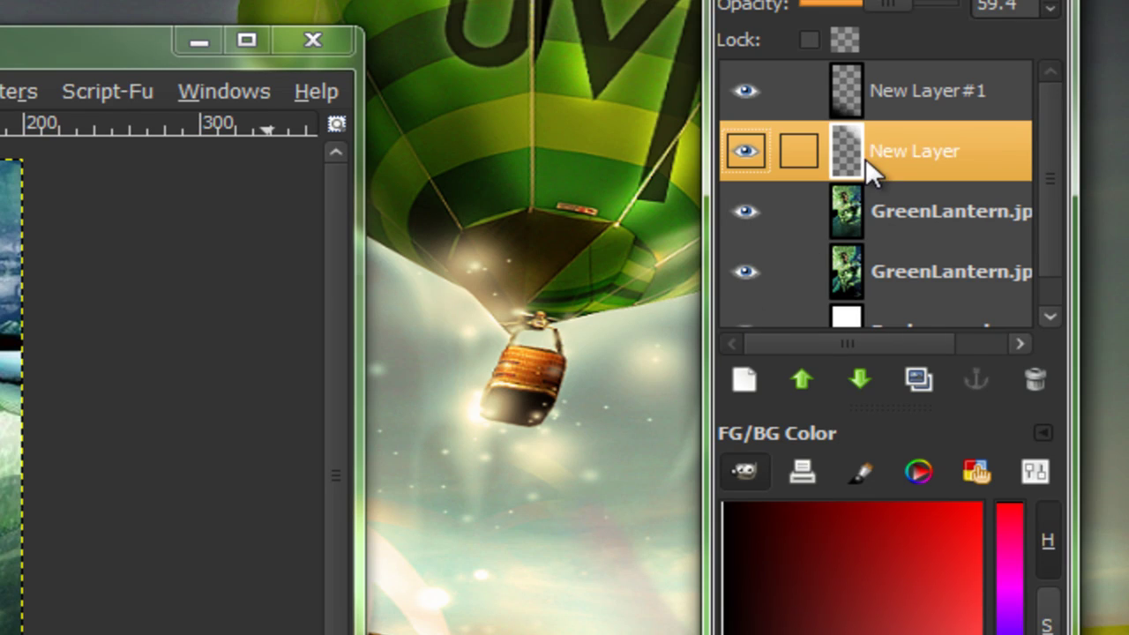
# Step: Add a layer directly above the white gradient layer, and set the Blend tool to a white foreground with a radial shape
pyautogui.click(744, 379)
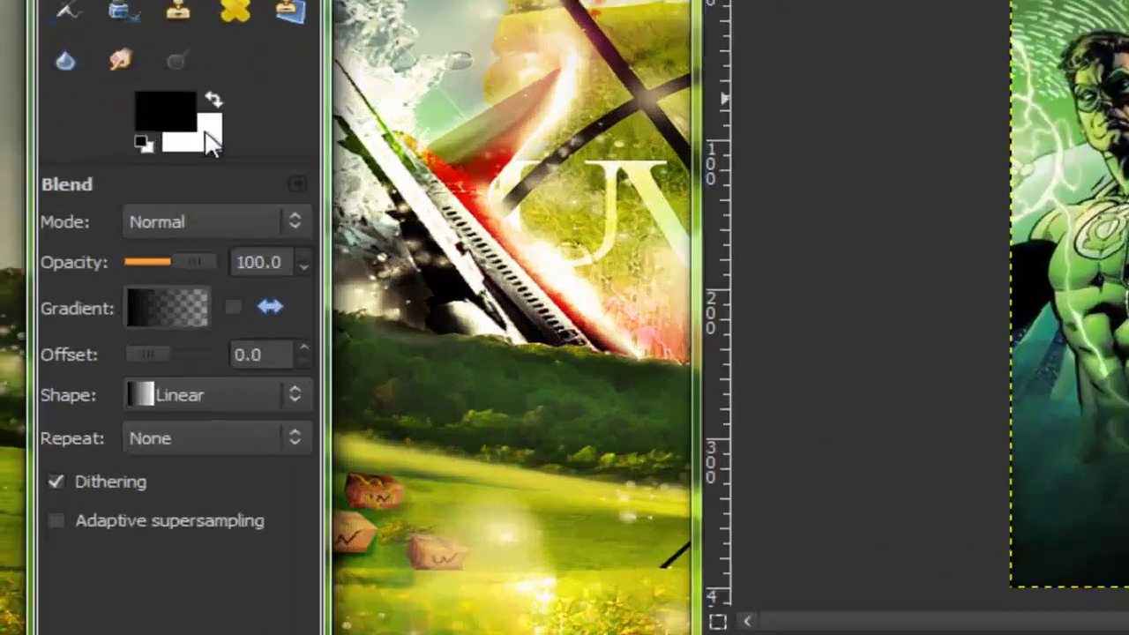
pyautogui.click(91, 231)
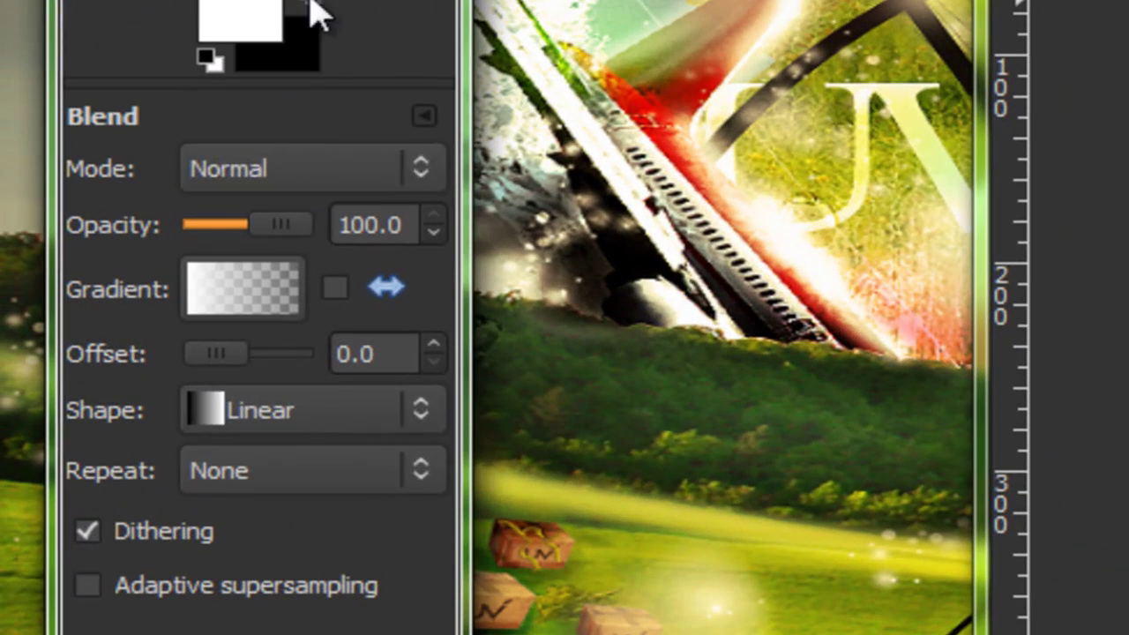
pyautogui.click(247, 418)
pyautogui.click(252, 518)
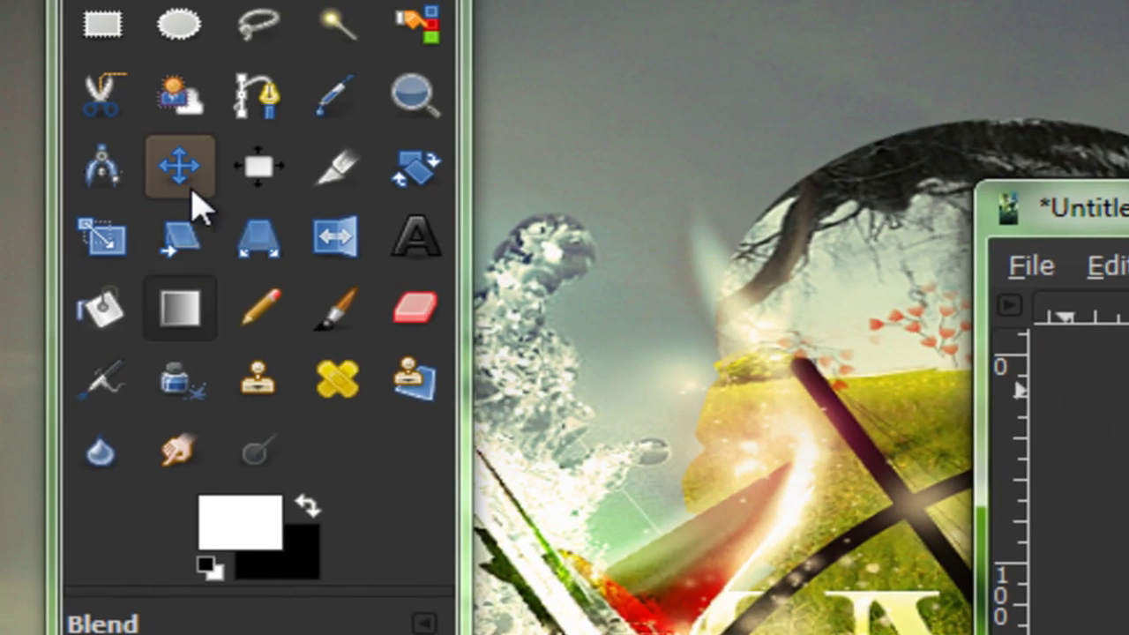
# Step: Position the round white glow beside the figure's neck, set its layer opacity to 30, and compare the picture without it
pyautogui.click(176, 167)
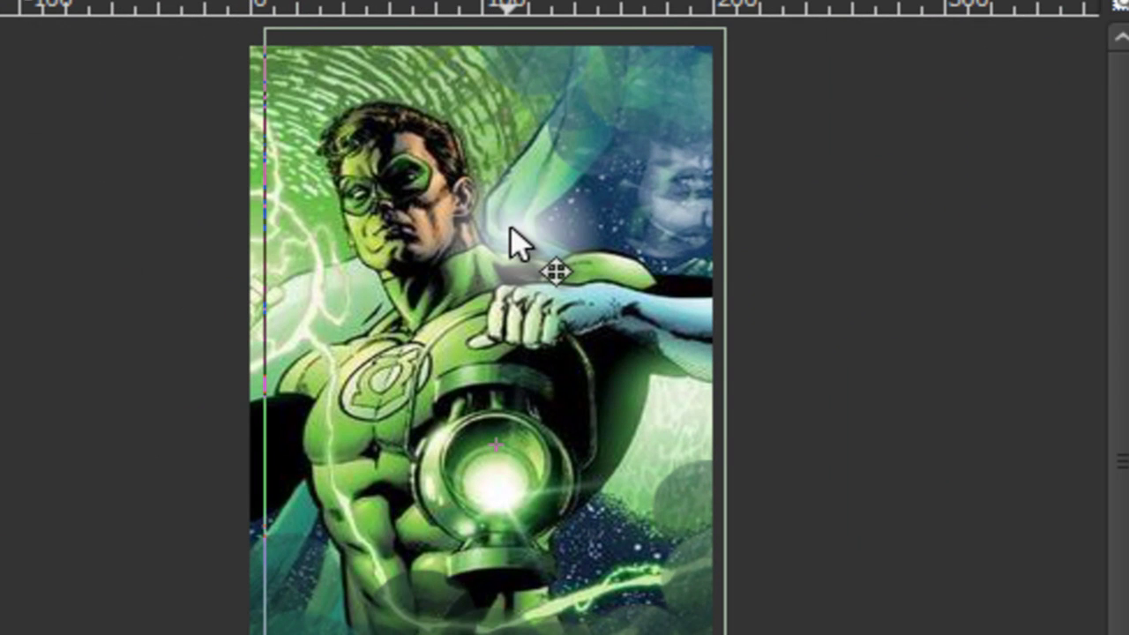
pyautogui.moveTo(510, 228); pyautogui.dragTo(510, 227)
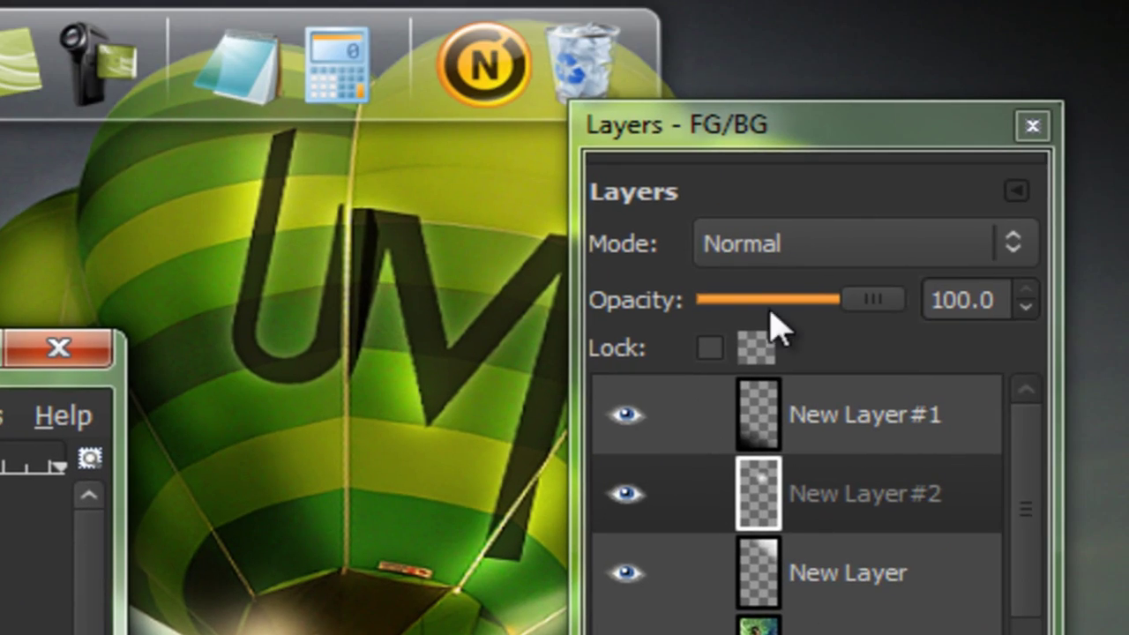
pyautogui.click(768, 298)
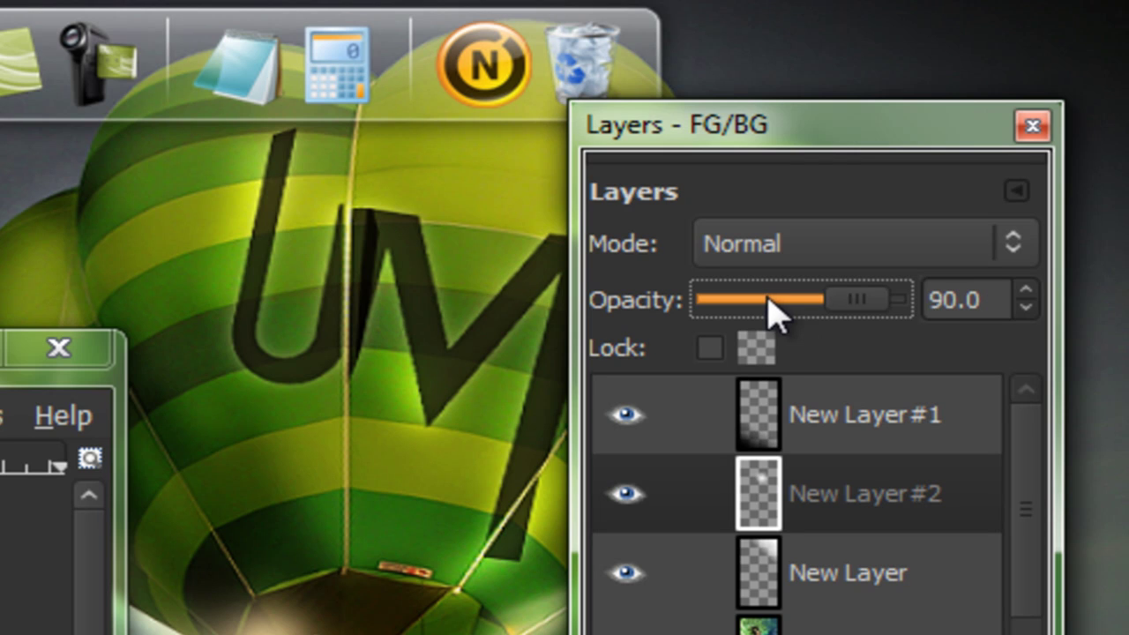
pyautogui.scroll(-7, 768, 298)
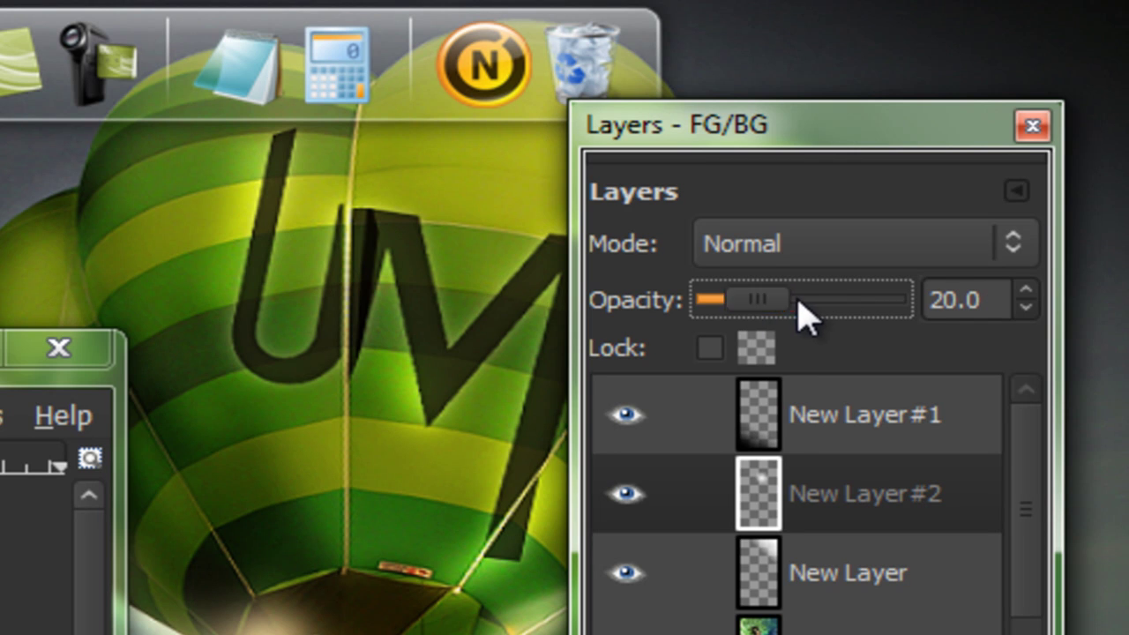
pyautogui.scroll(1, 805, 313)
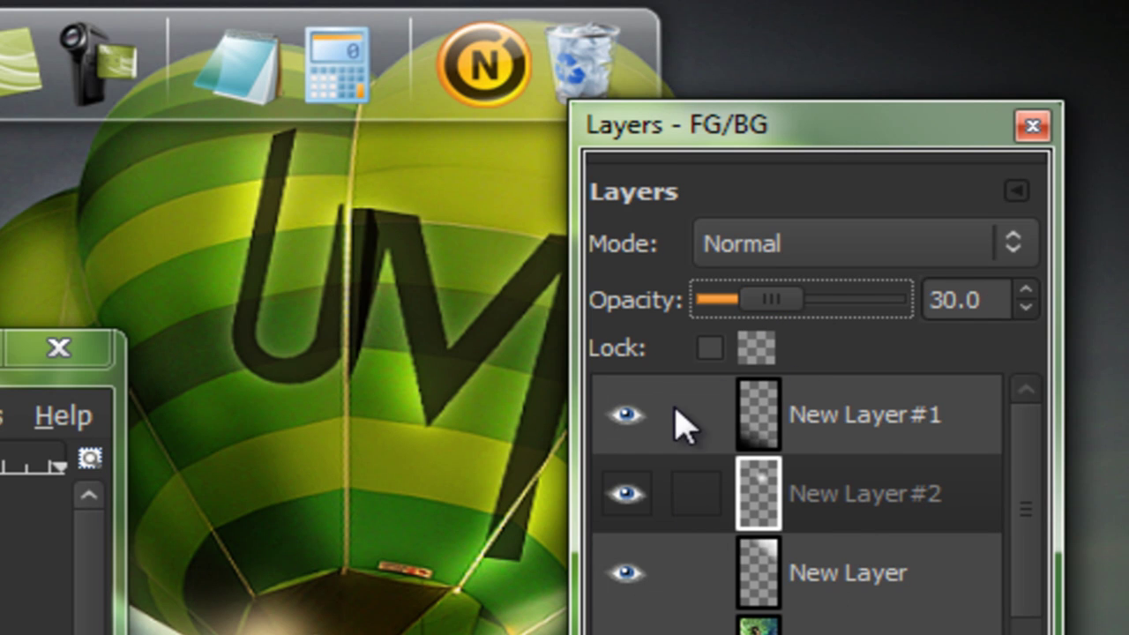
pyautogui.click(622, 487)
pyautogui.click(622, 487)
# Step: Create a new layer from the visible image above the black gradient layer
pyautogui.scroll(-1, 660, 617)
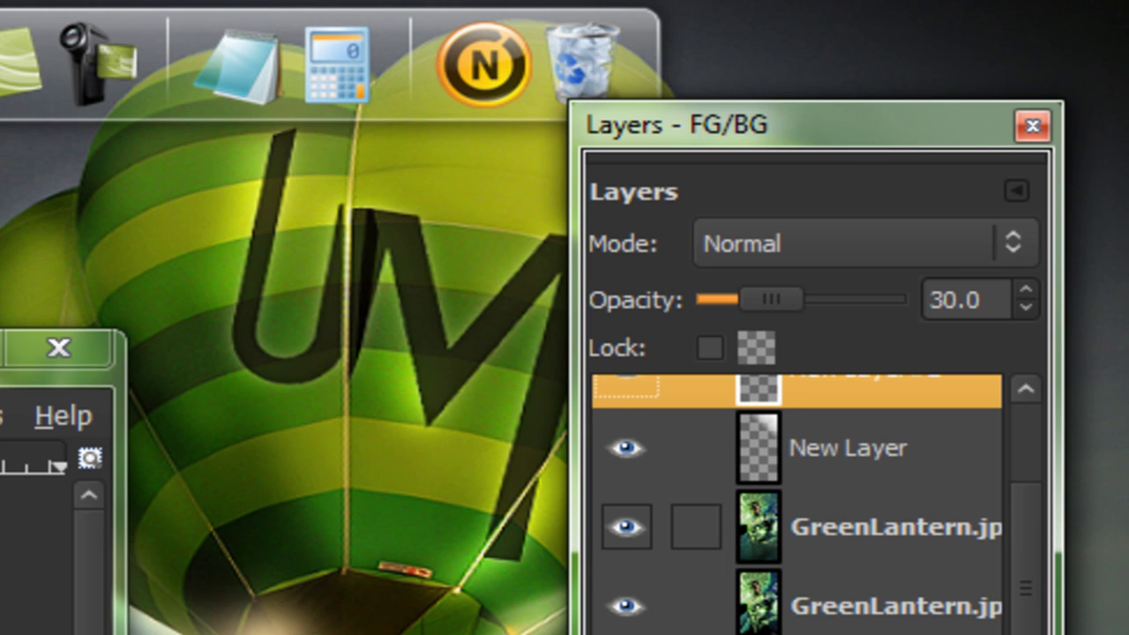
pyautogui.click(670, 634)
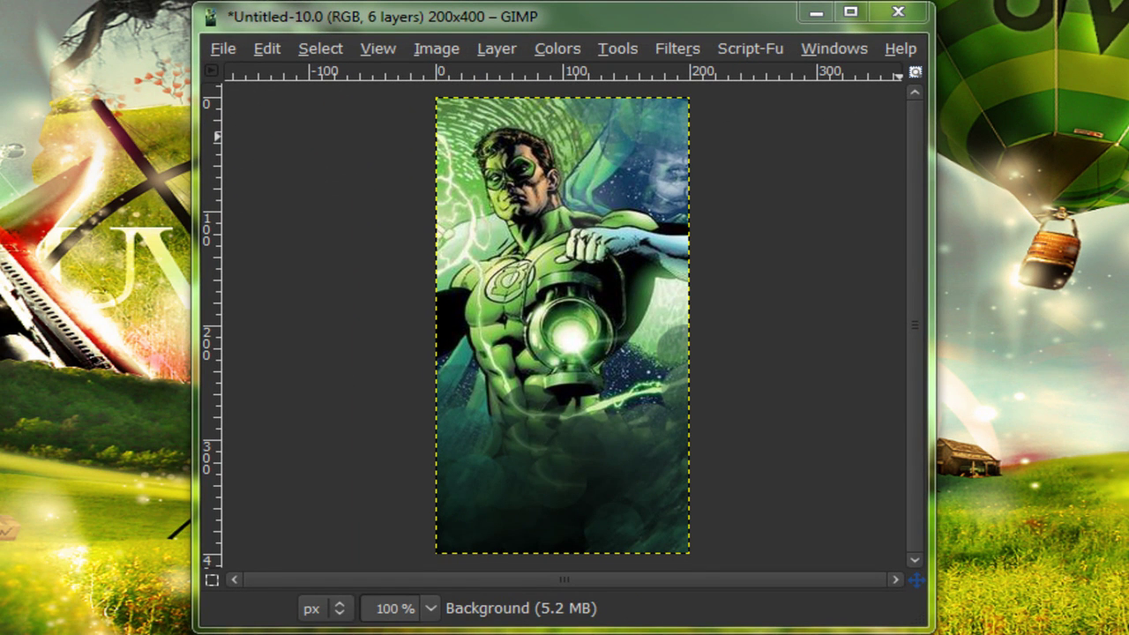
pyautogui.click(1128, 318)
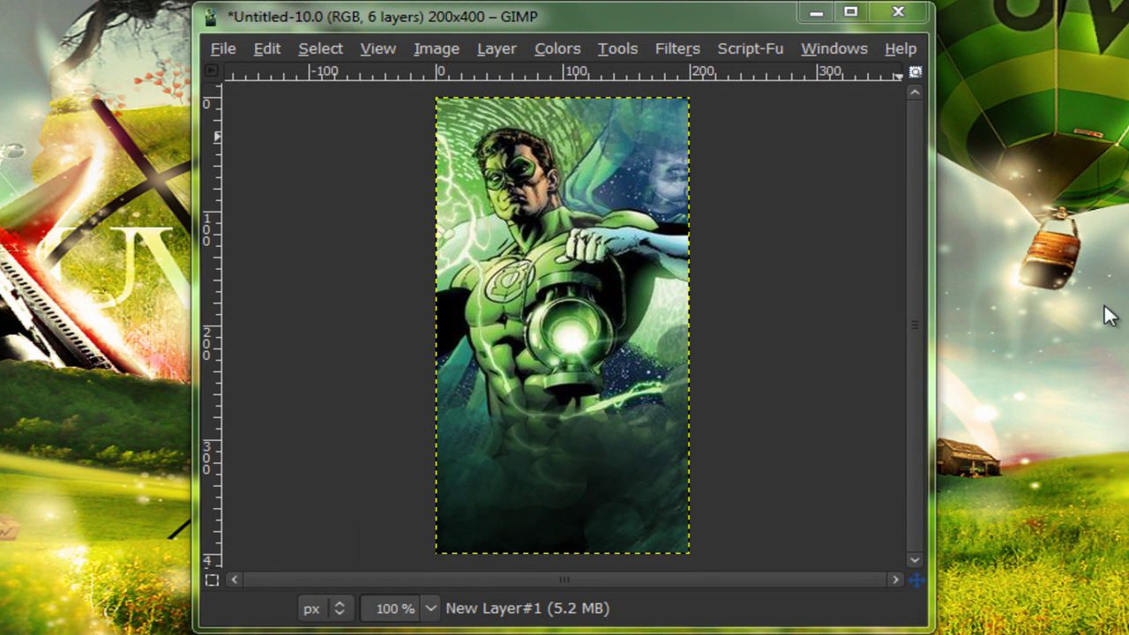
pyautogui.click(495, 48)
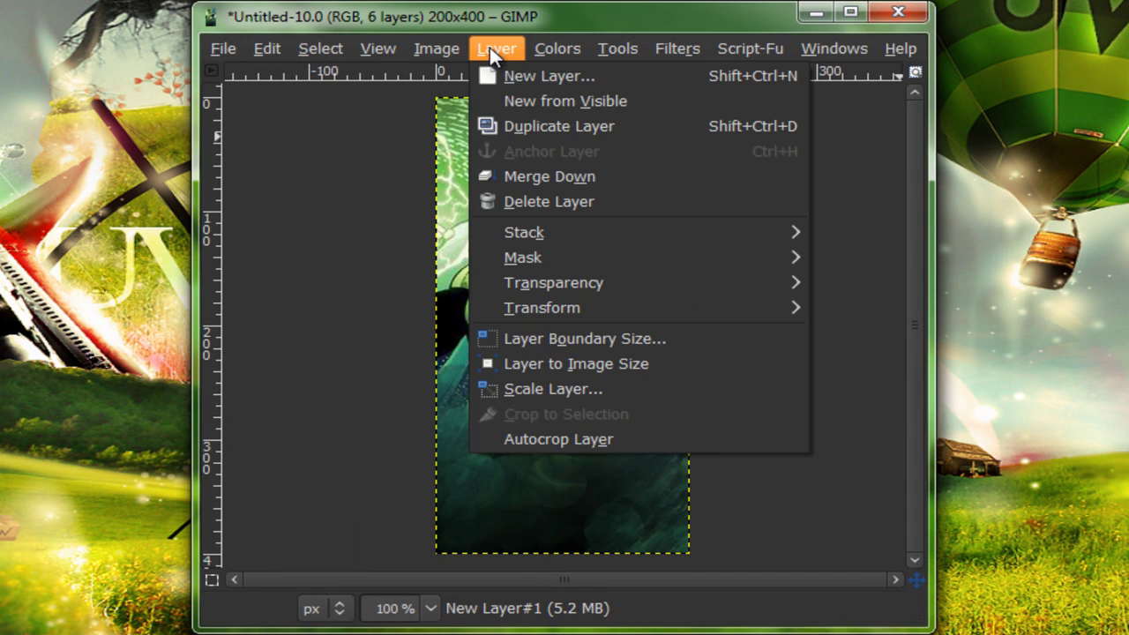
pyautogui.click(545, 102)
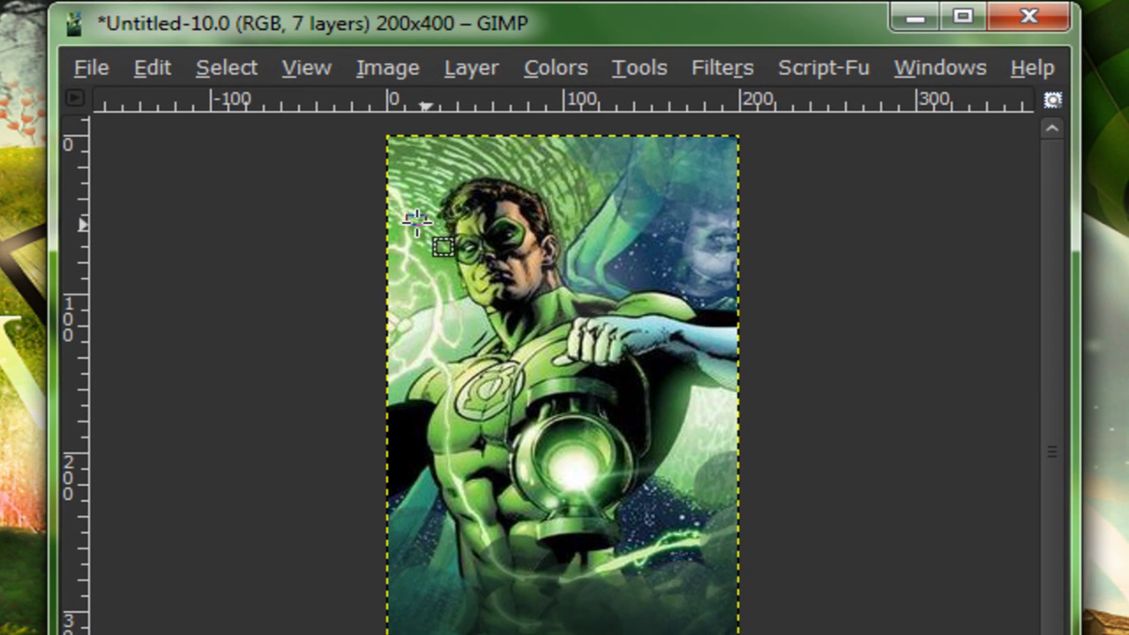
# Step: Select a thin horizontal strip across the figure's eyes, cut everything outside it from the merged layer, and clear the selection
pyautogui.moveTo(792, 343); pyautogui.dragTo(856, 355)
pyautogui.moveTo(494, 232); pyautogui.dragTo(545, 246)
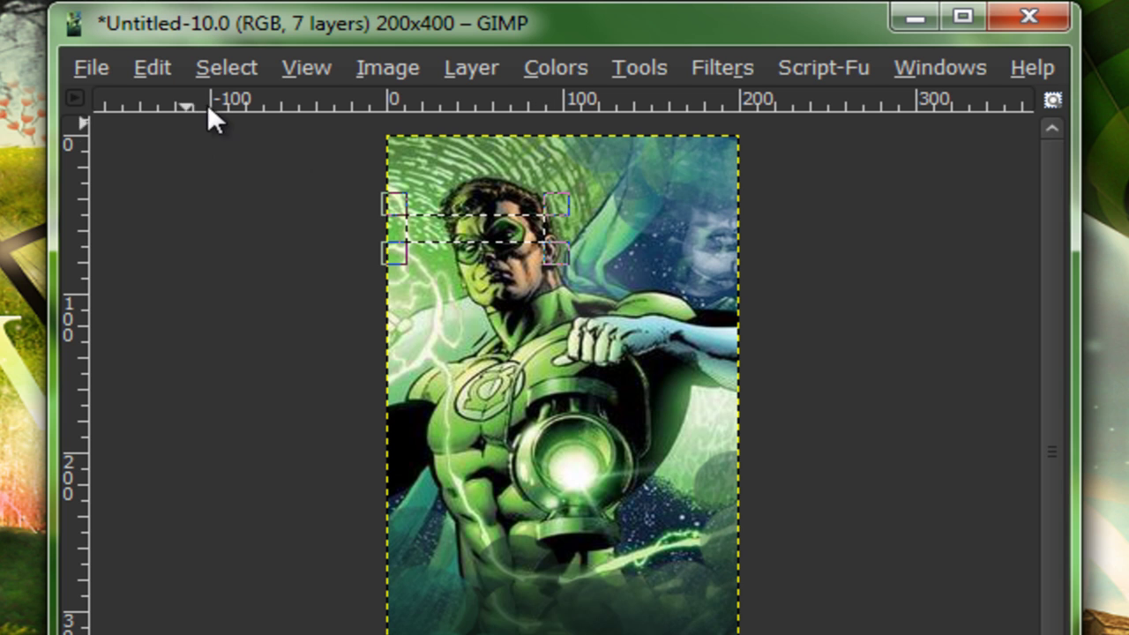
pyautogui.click(216, 71)
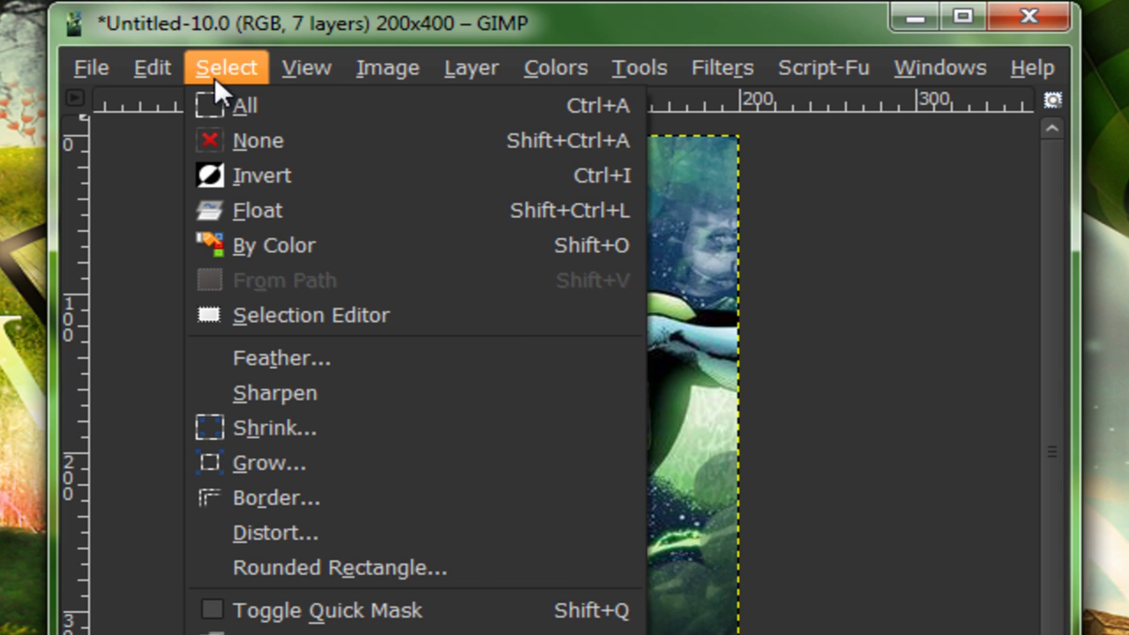
pyautogui.click(240, 177)
pyautogui.click(161, 72)
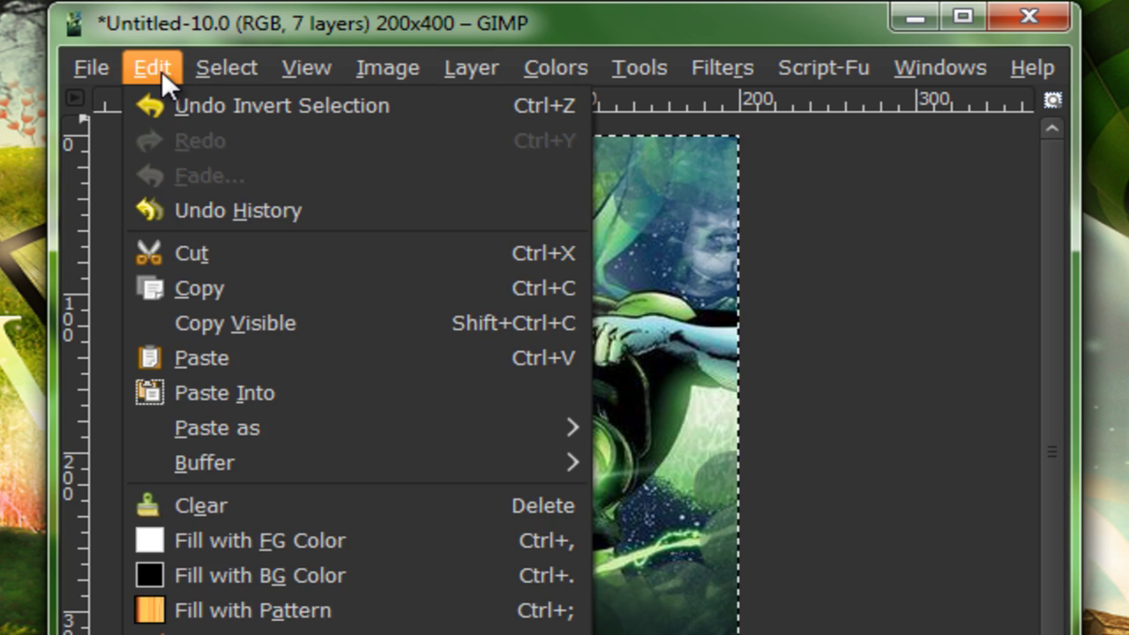
pyautogui.click(188, 245)
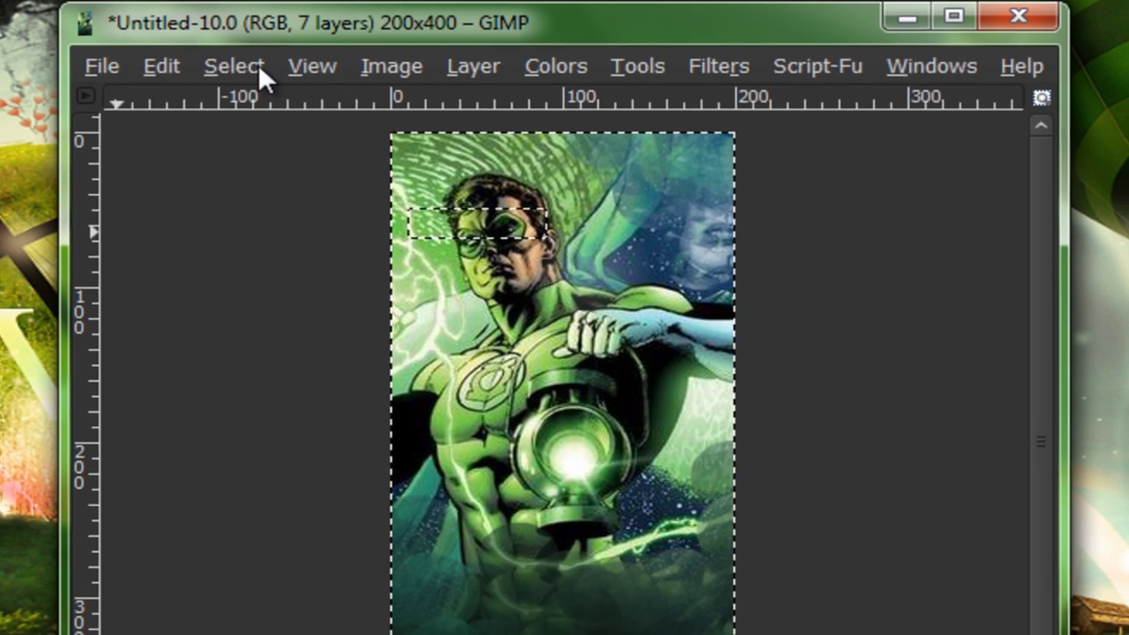
pyautogui.click(226, 68)
pyautogui.click(335, 108)
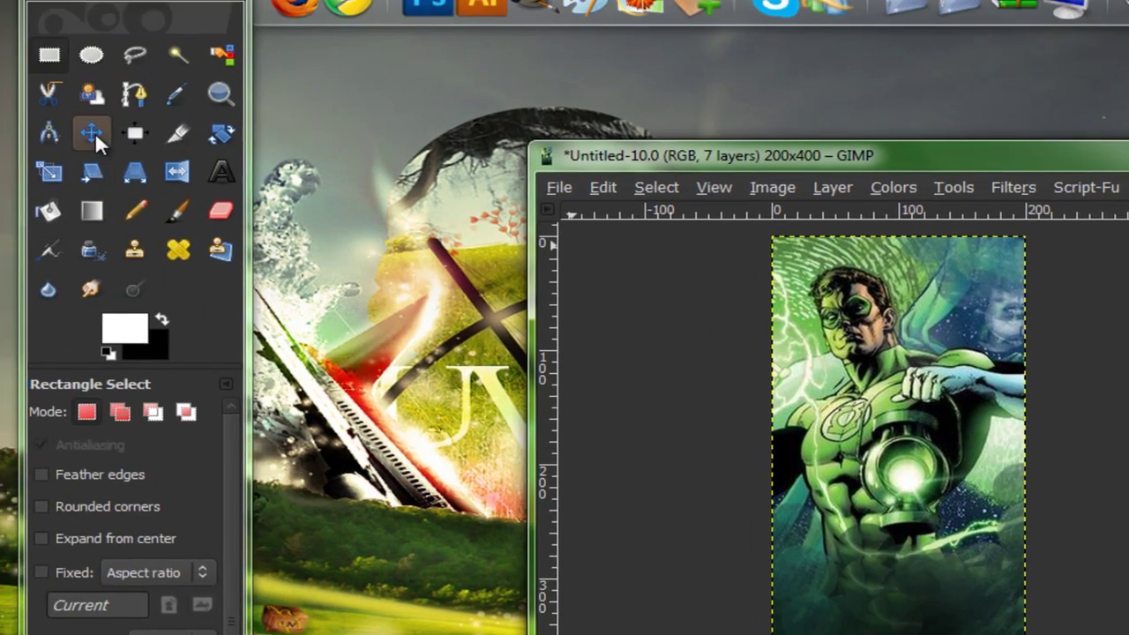
# Step: Move the eye strip to the lower right of the lantern, against its base, and set the layer mode to Lighten only
pyautogui.click(97, 135)
pyautogui.moveTo(556, 196); pyautogui.dragTo(591, 213)
pyautogui.moveTo(936, 353); pyautogui.dragTo(1002, 523)
pyautogui.moveTo(402, 490); pyautogui.dragTo(406, 489)
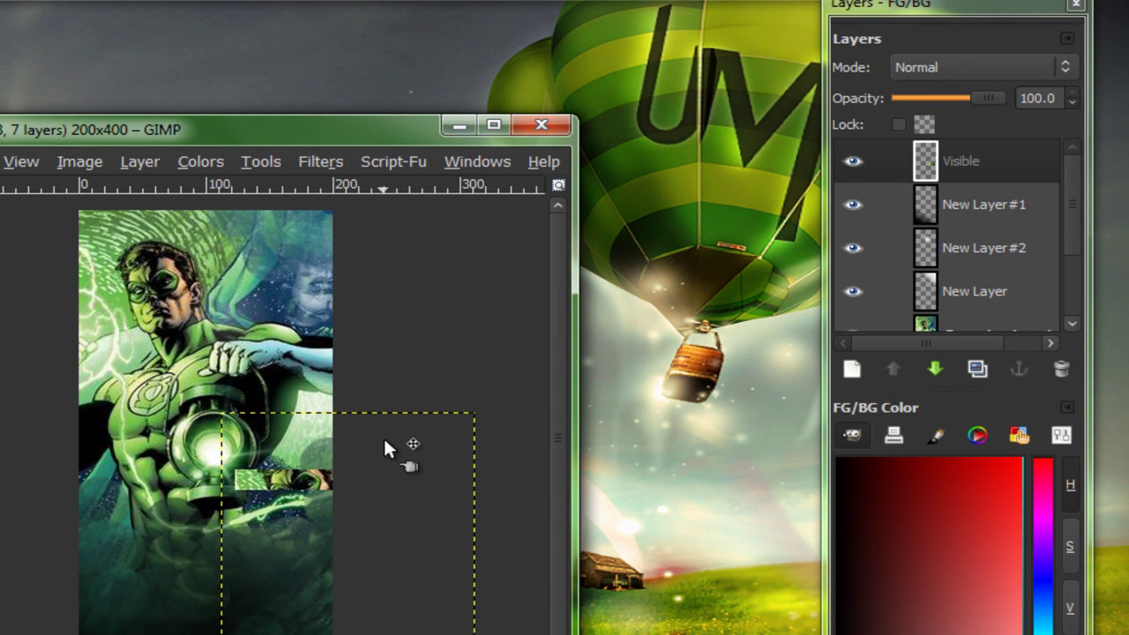
pyautogui.click(920, 58)
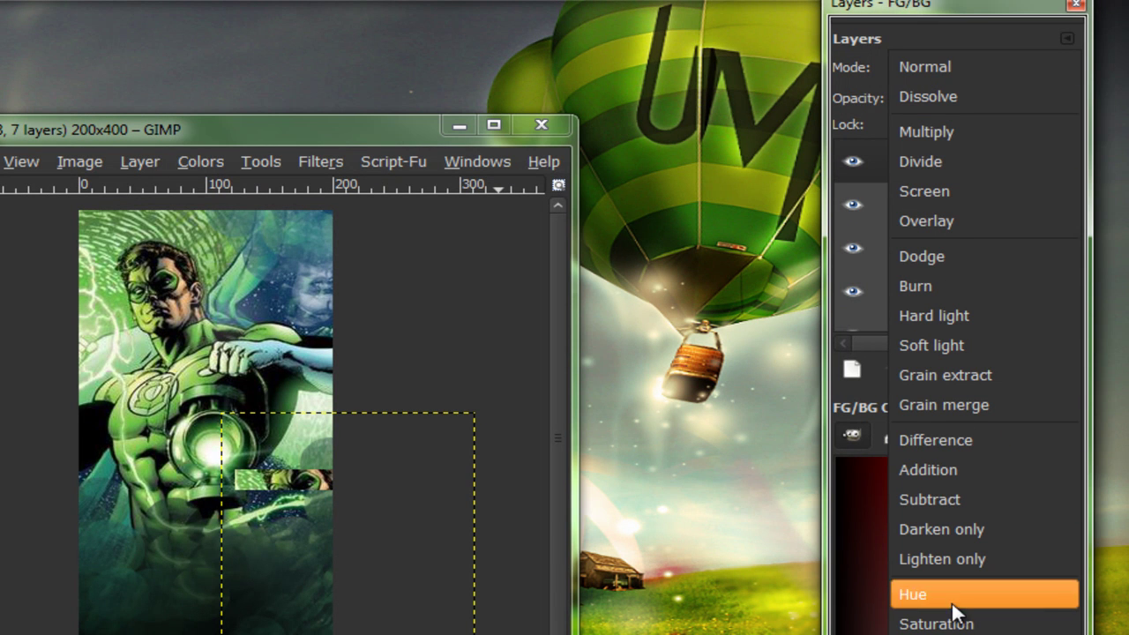
pyautogui.click(963, 558)
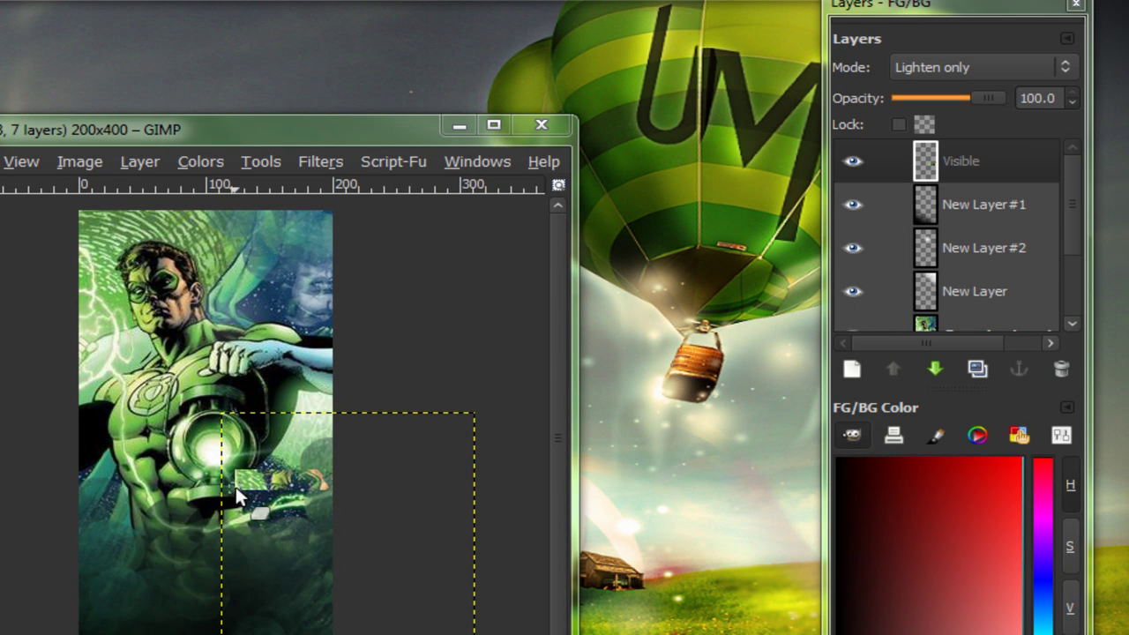
pyautogui.moveTo(236, 488); pyautogui.dragTo(254, 465)
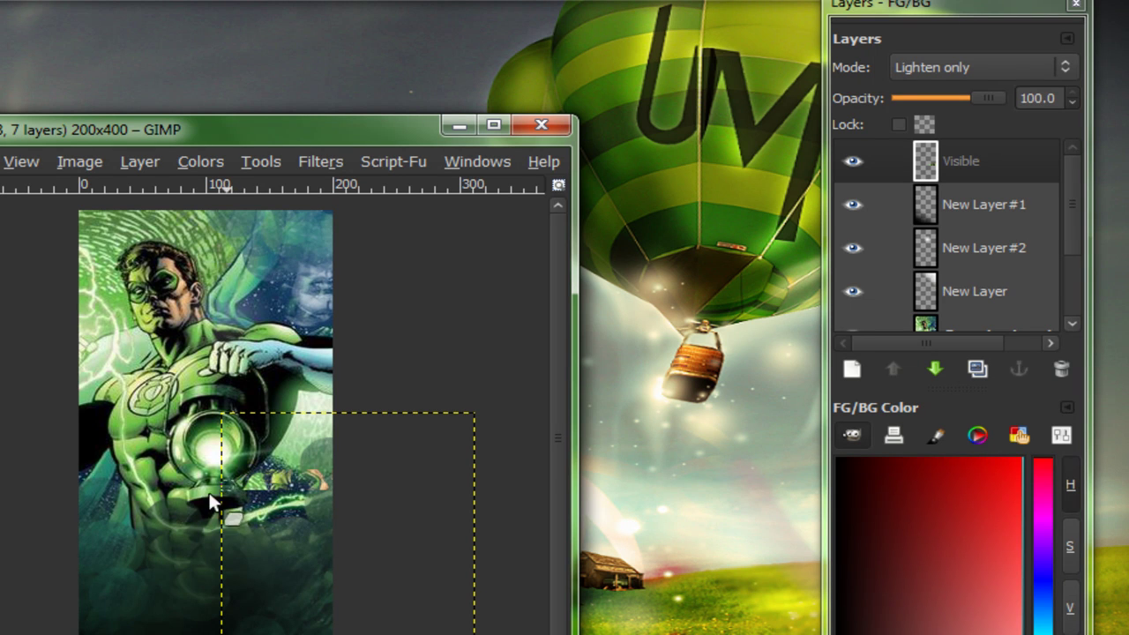
# Step: Create another layer from the visible image and cut away everything except an 83 × 13 px strip across the eyes at position 4, 56
pyautogui.click(141, 152)
pyautogui.click(154, 214)
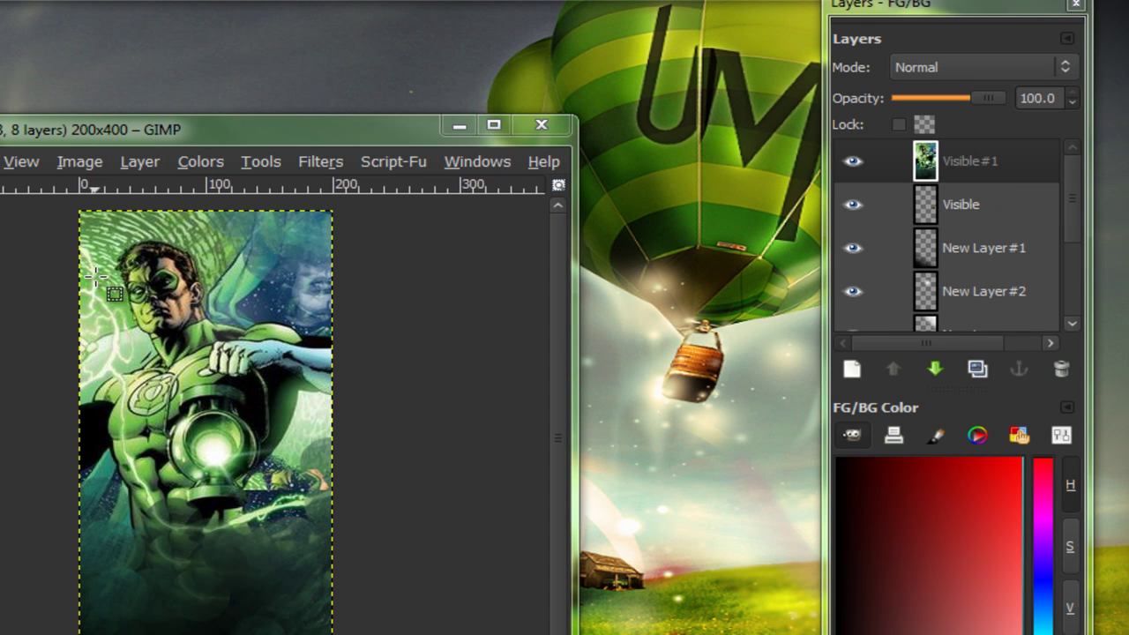
pyautogui.moveTo(84, 276); pyautogui.dragTo(187, 293)
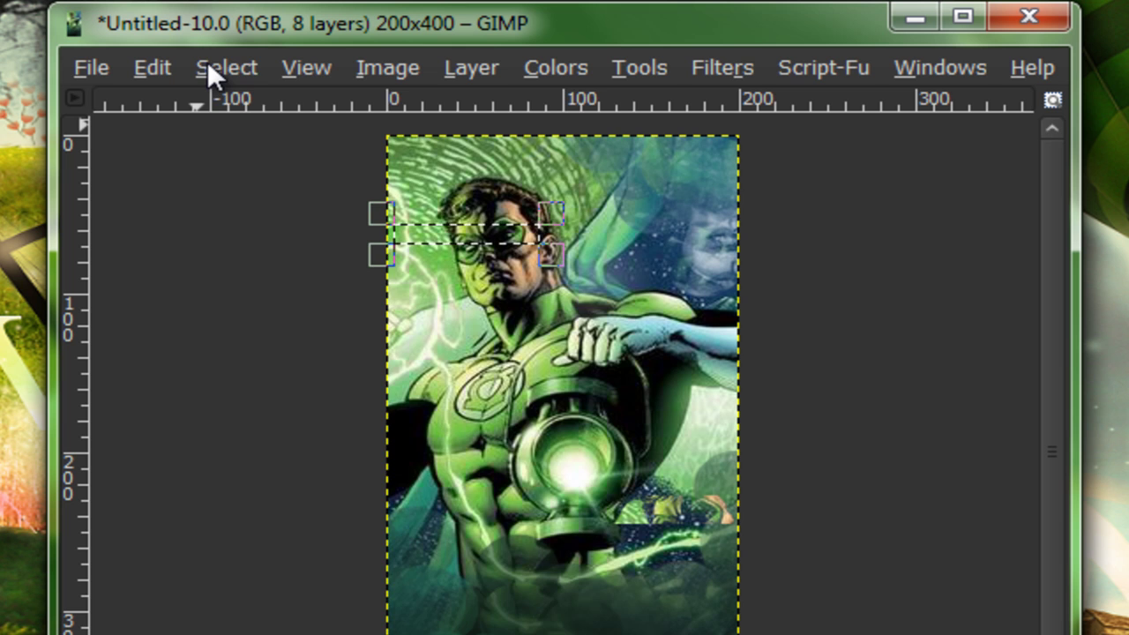
pyautogui.click(207, 61)
pyautogui.click(231, 175)
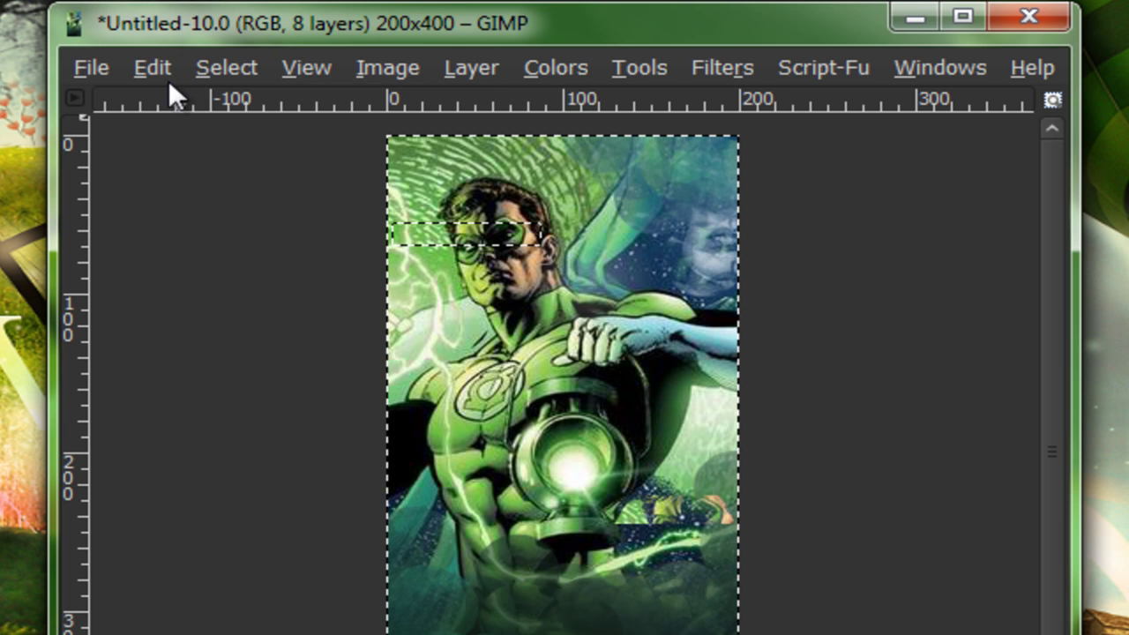
pyautogui.click(159, 71)
pyautogui.click(191, 252)
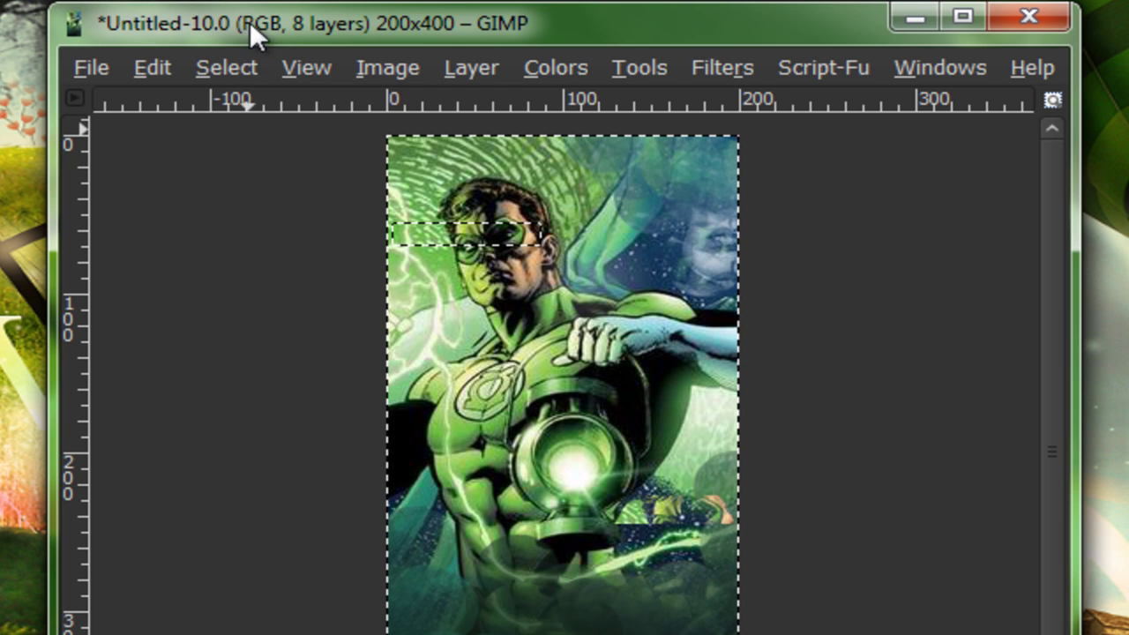
pyautogui.click(218, 58)
pyautogui.click(236, 136)
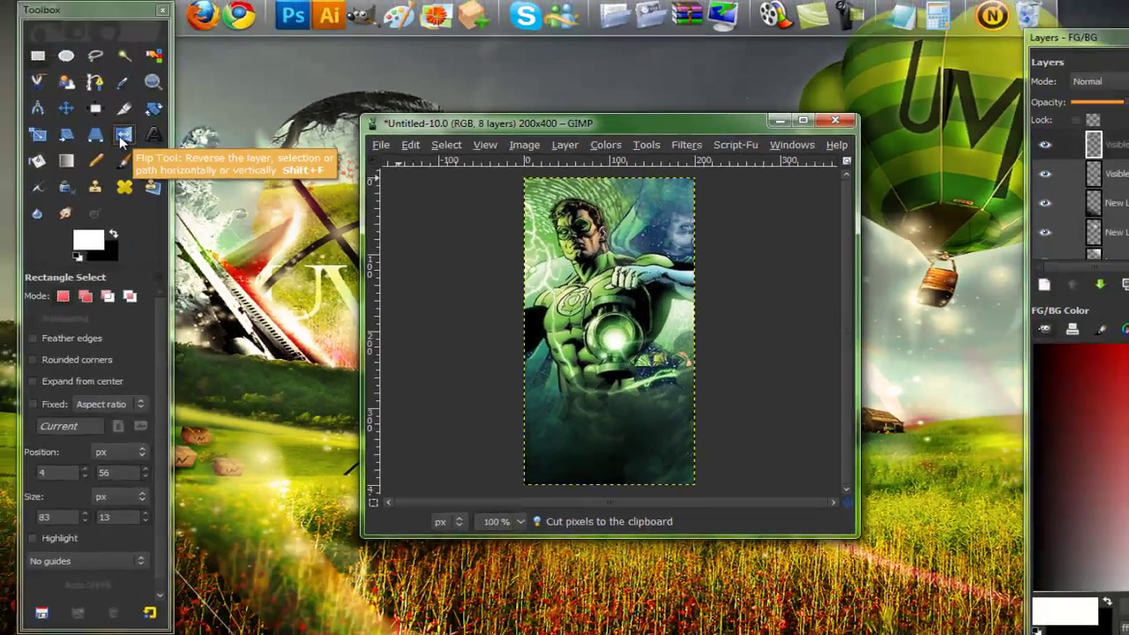
# Step: Flip the new eye strip horizontally and move it to the image's left edge, across the figure's abdomen beside the lantern
pyautogui.click(123, 134)
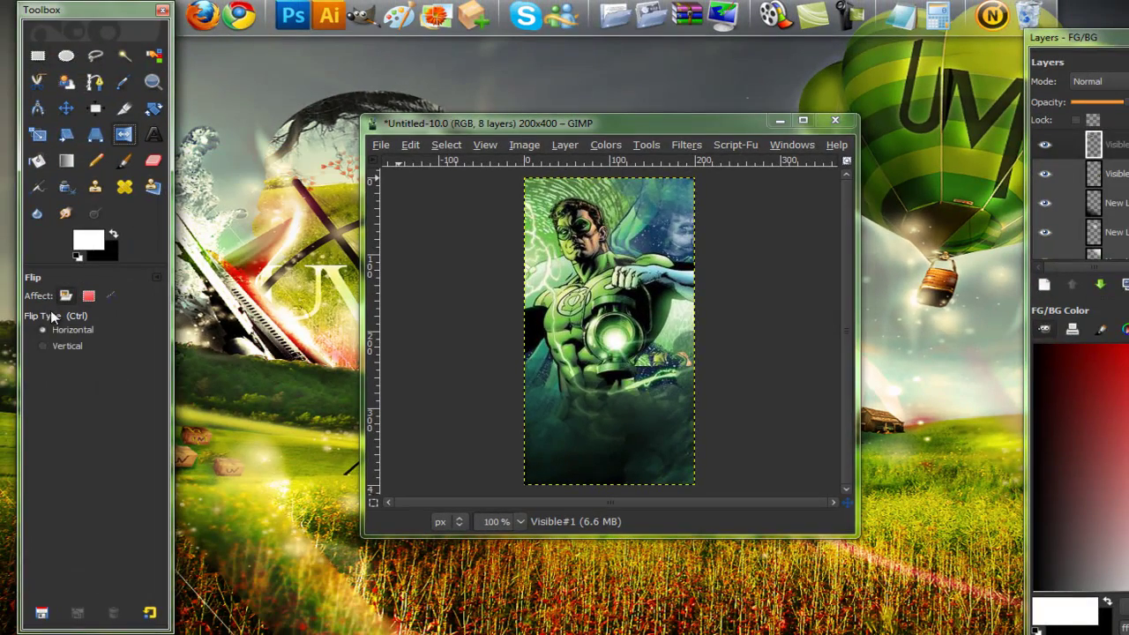
pyautogui.click(543, 236)
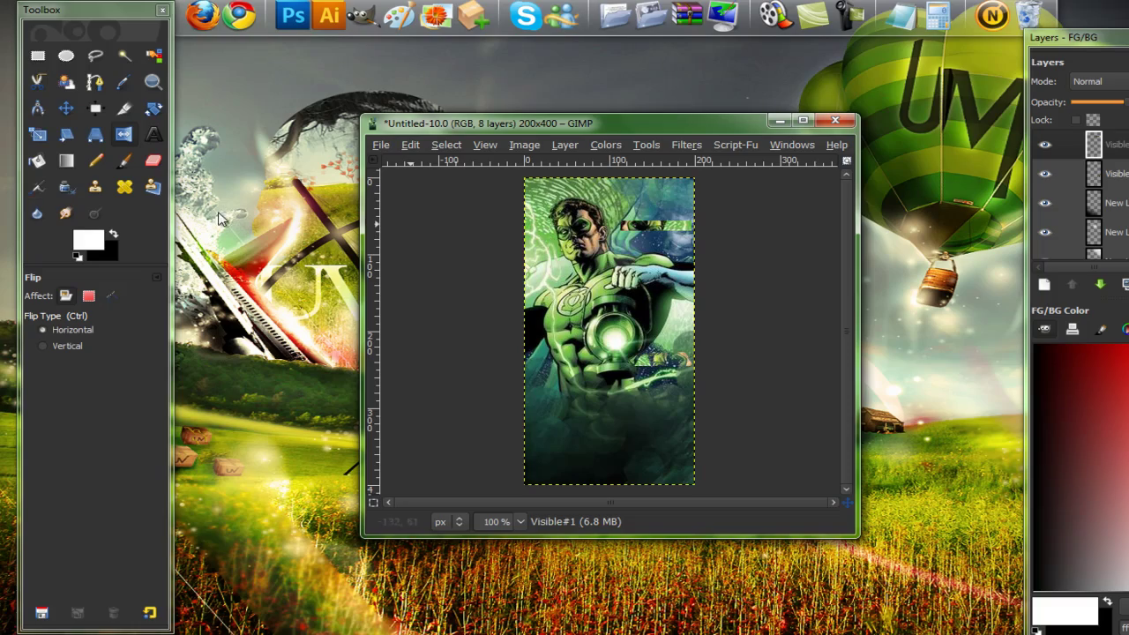
pyautogui.click(66, 107)
pyautogui.moveTo(652, 231); pyautogui.dragTo(521, 349)
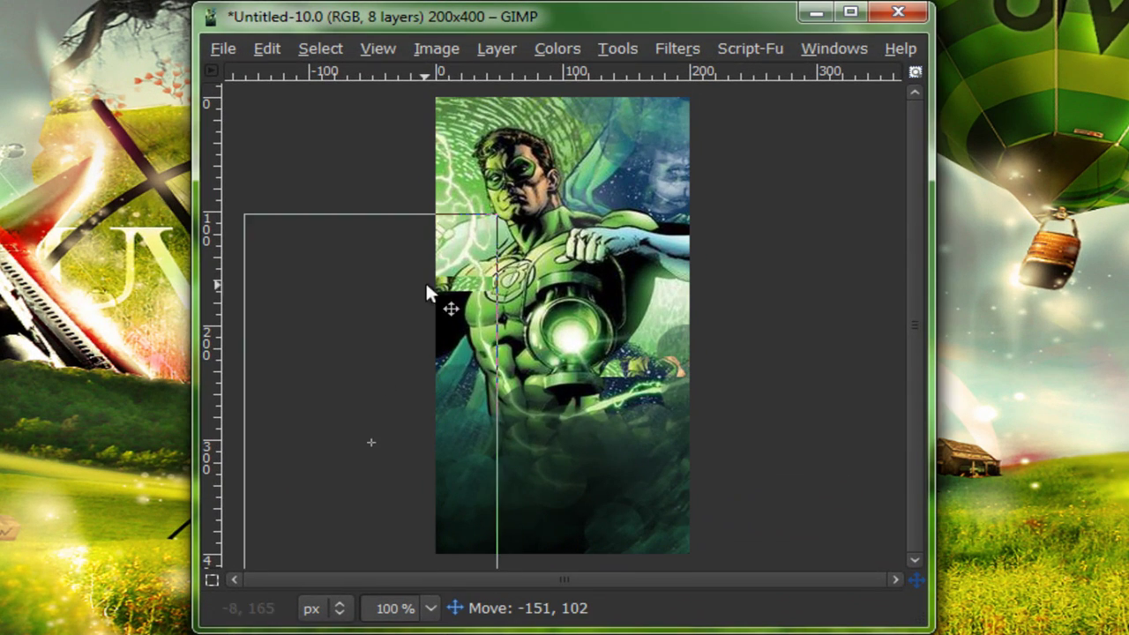
pyautogui.moveTo(433, 350); pyautogui.dragTo(456, 335)
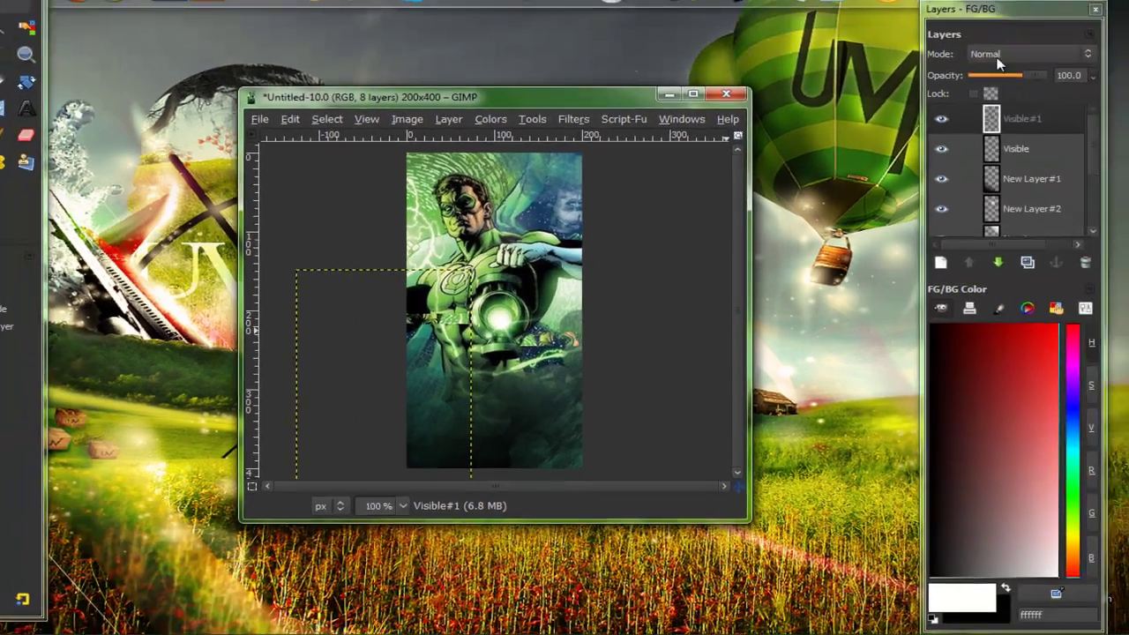
# Step: Set the flipped strip layer's mode to Lighten only and leave that strip layer as the active one
pyautogui.click(1006, 55)
pyautogui.click(995, 397)
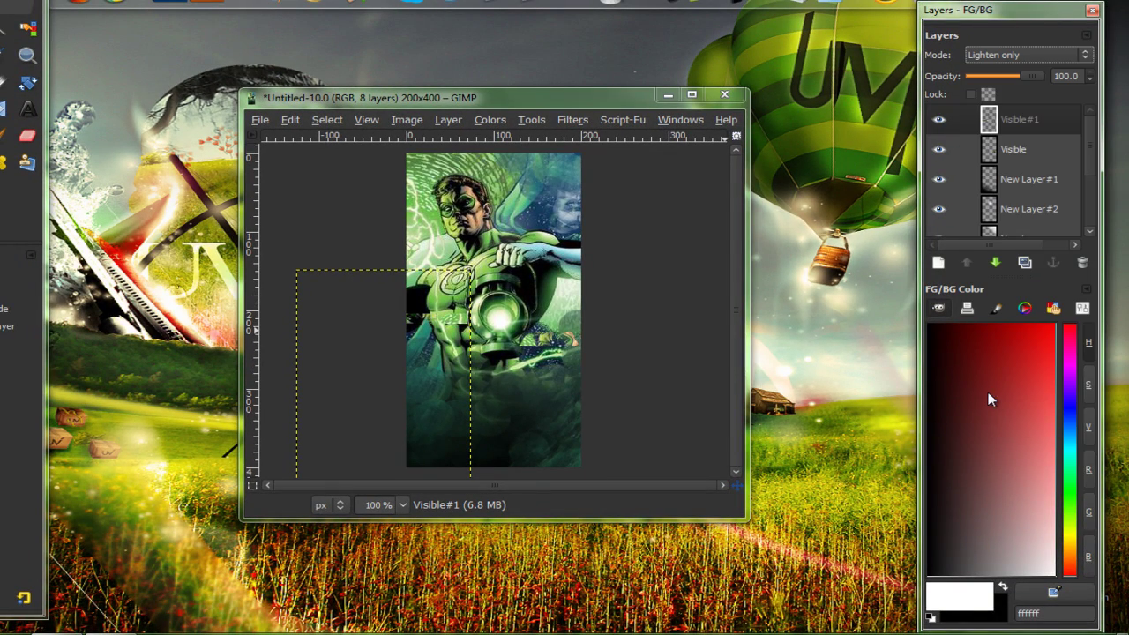
pyautogui.scroll(-3, 988, 208)
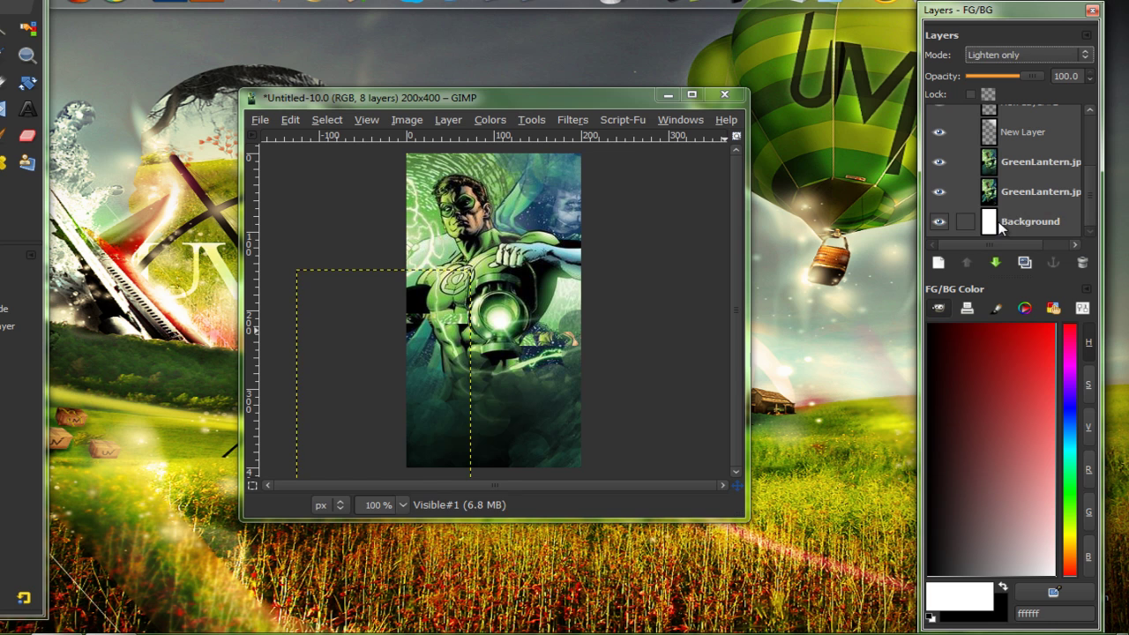
pyautogui.click(1001, 228)
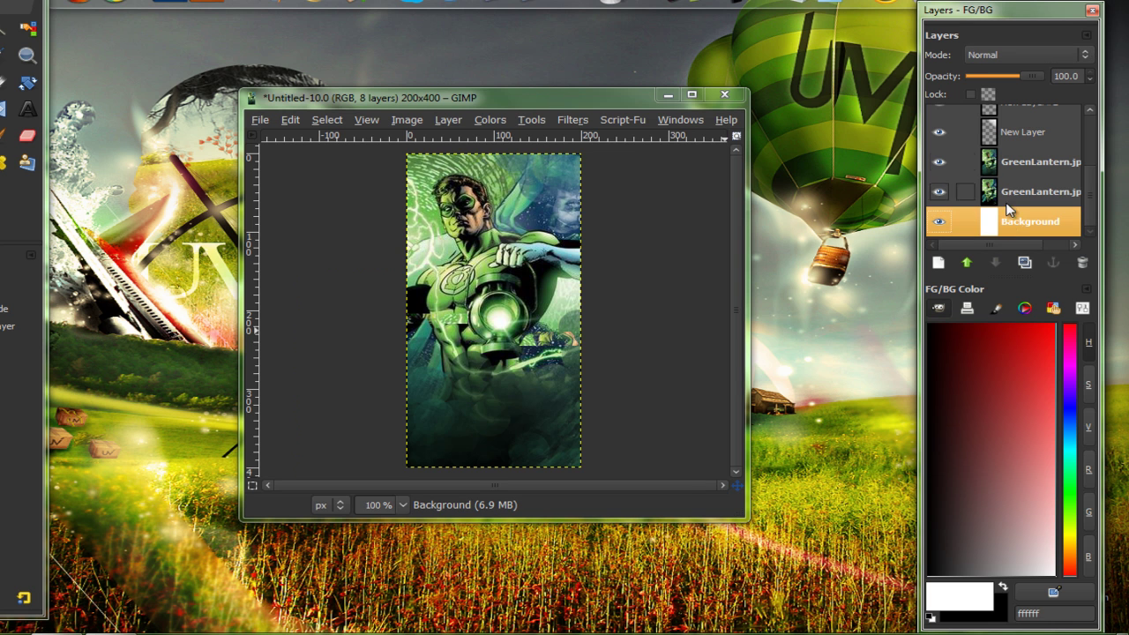
pyautogui.scroll(3, 1009, 210)
pyautogui.click(1024, 119)
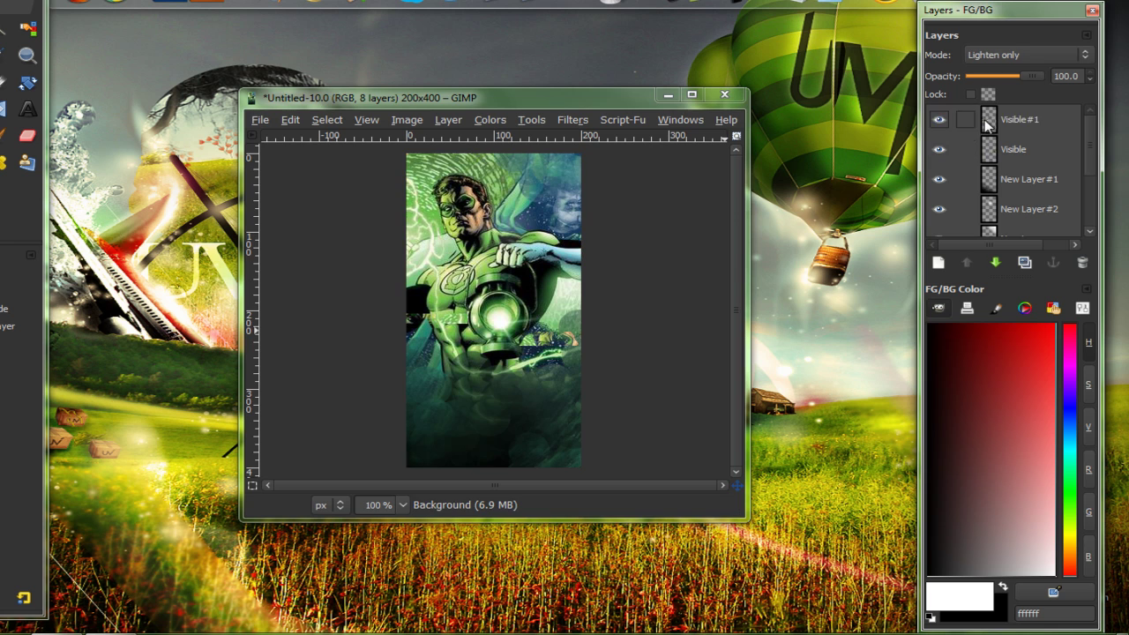
# Step: Open 20.png from the fractalexplorer folder in .gimp-2.6 as a new top layer and set its mode to Screen
pyautogui.click(261, 120)
pyautogui.click(294, 191)
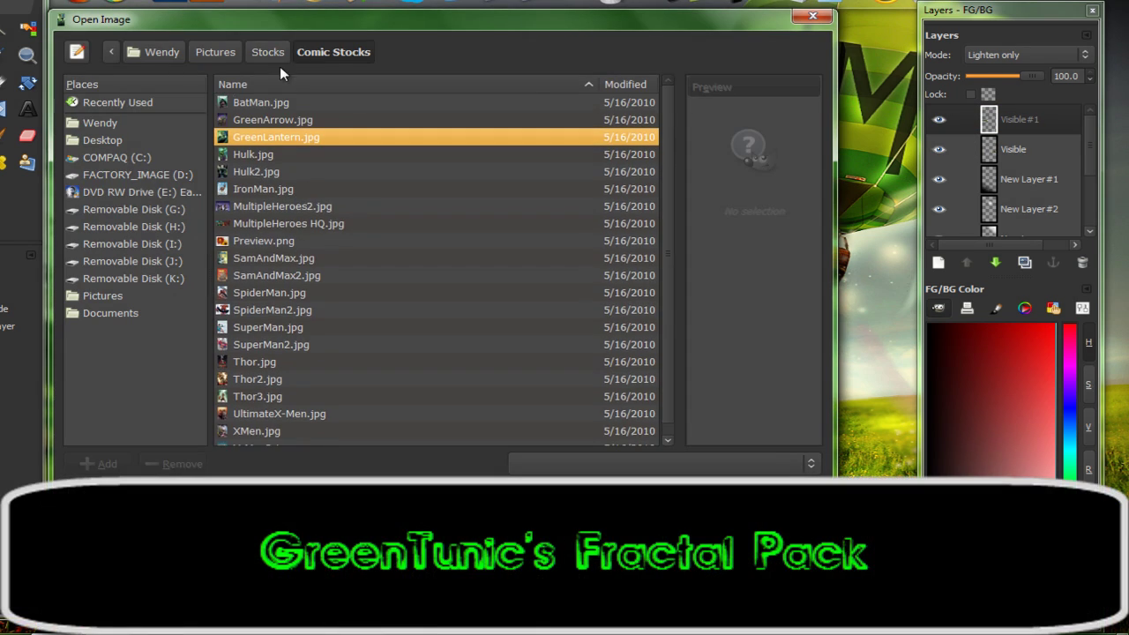
pyautogui.click(267, 53)
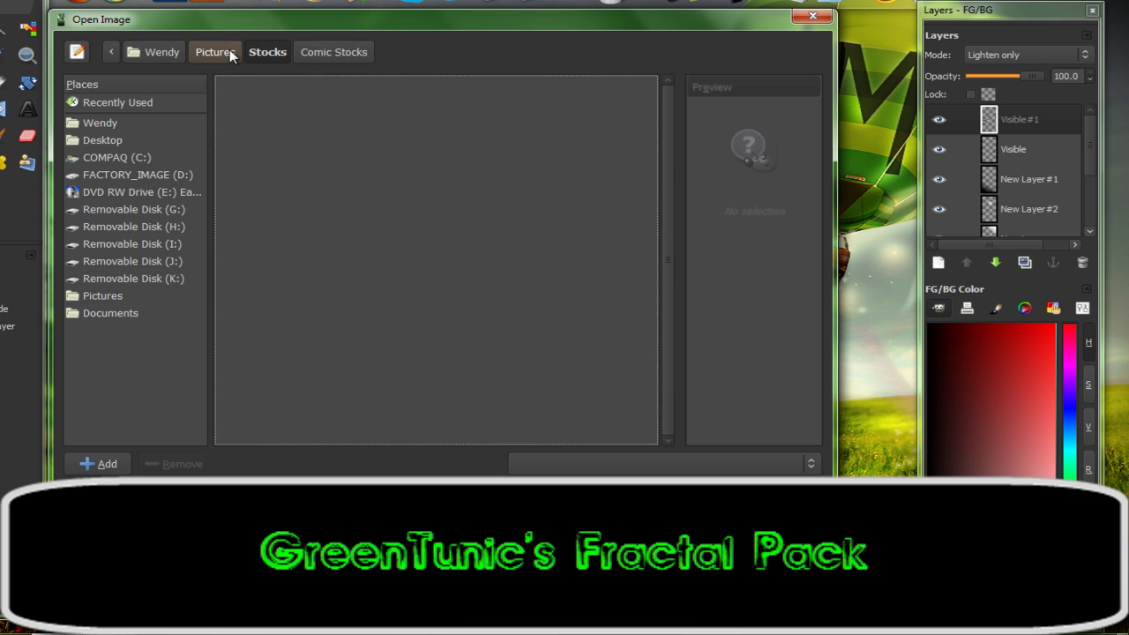
pyautogui.click(224, 50)
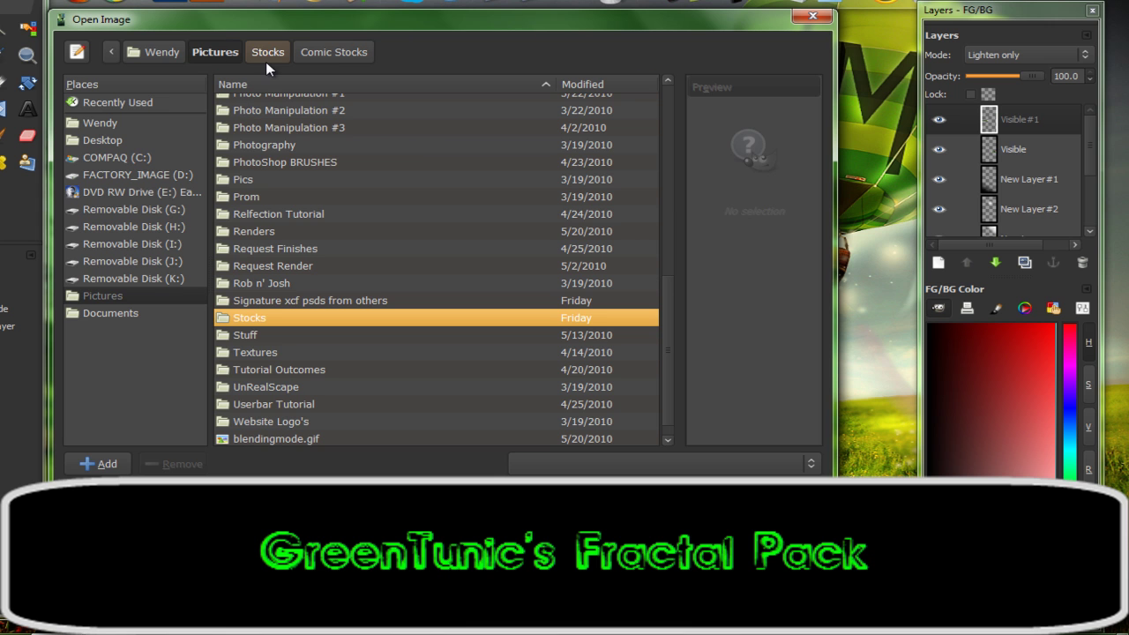
pyautogui.click(104, 123)
pyautogui.doubleClick(275, 109)
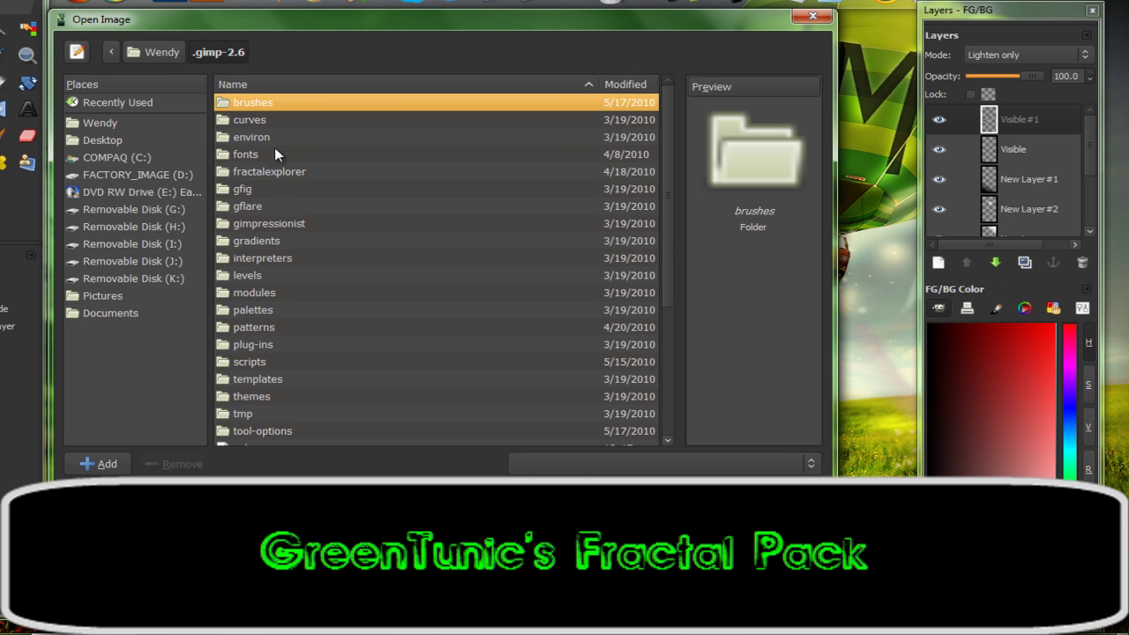
pyautogui.doubleClick(269, 171)
pyautogui.scroll(-2, 281, 354)
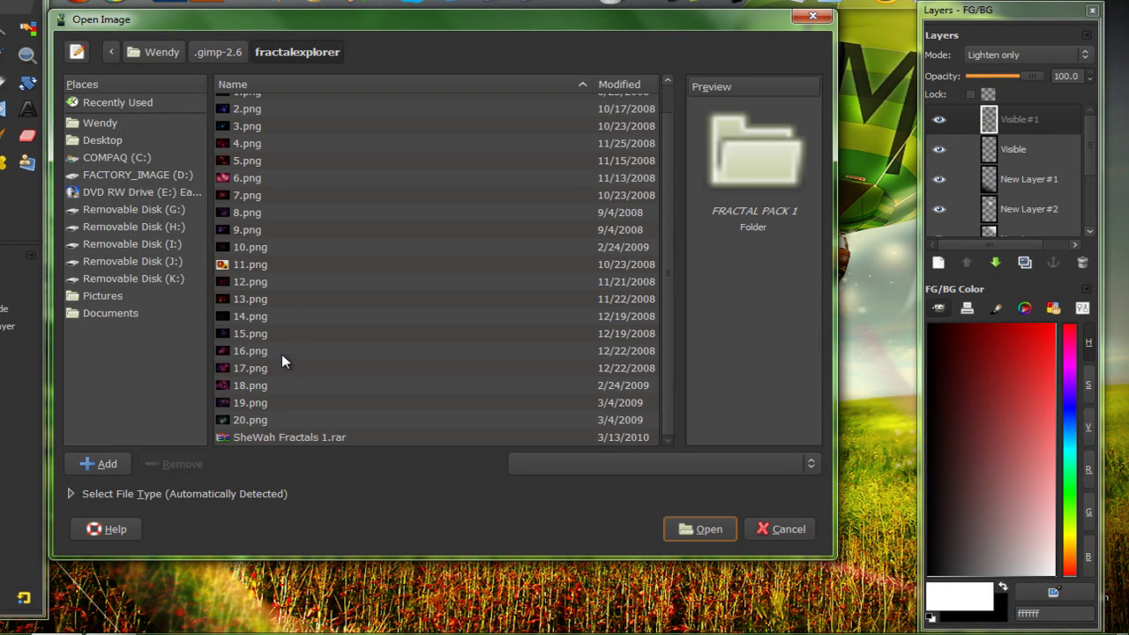
pyautogui.doubleClick(265, 420)
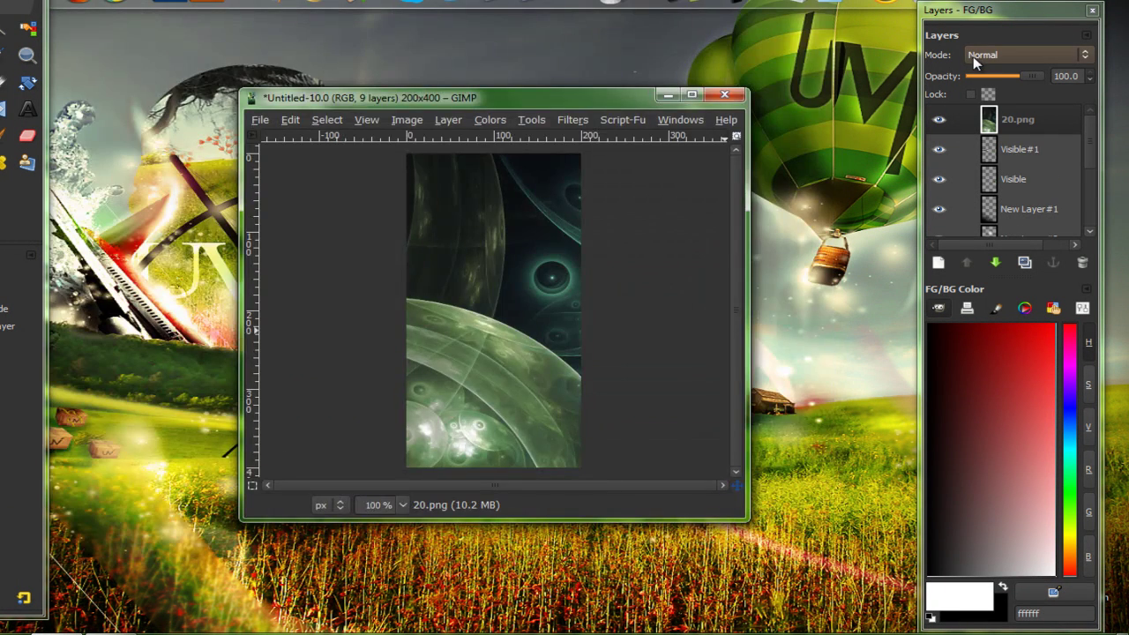
pyautogui.click(978, 58)
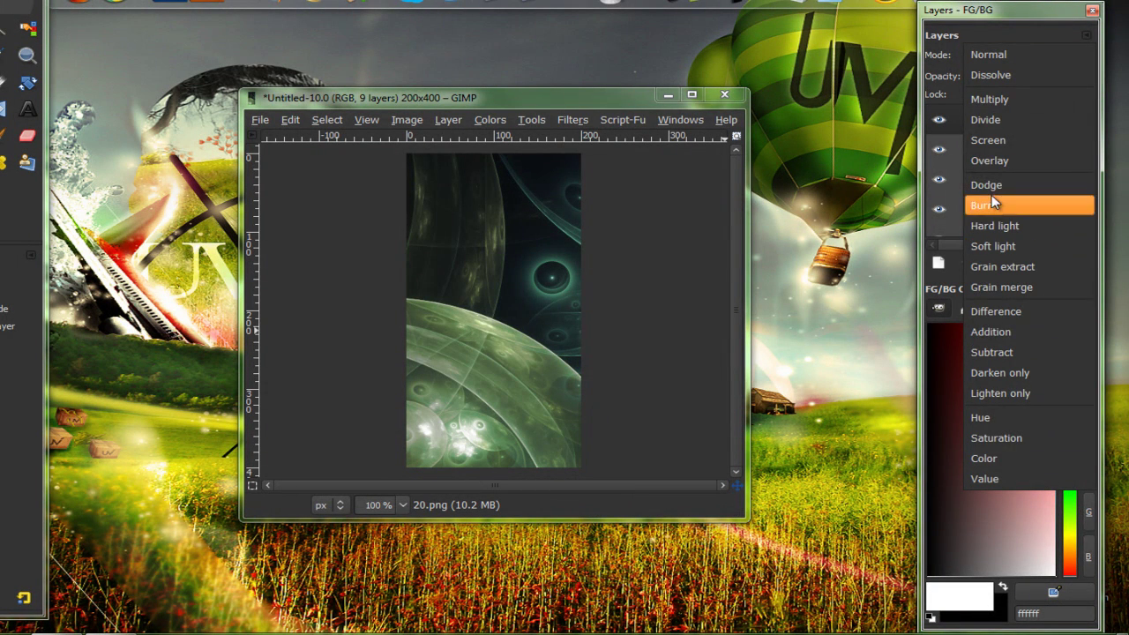
pyautogui.click(990, 147)
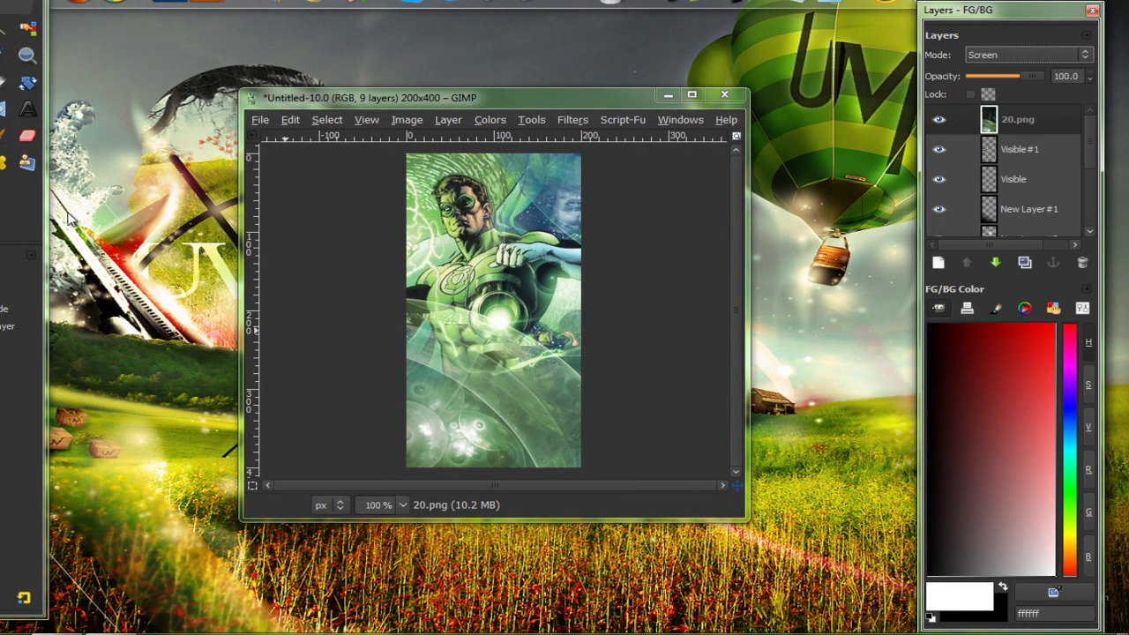
# Step: Erase the upper part of the fractal layer over the figure, using the Circle Fuzzy (19) brush at scale 10
pyautogui.click(27, 139)
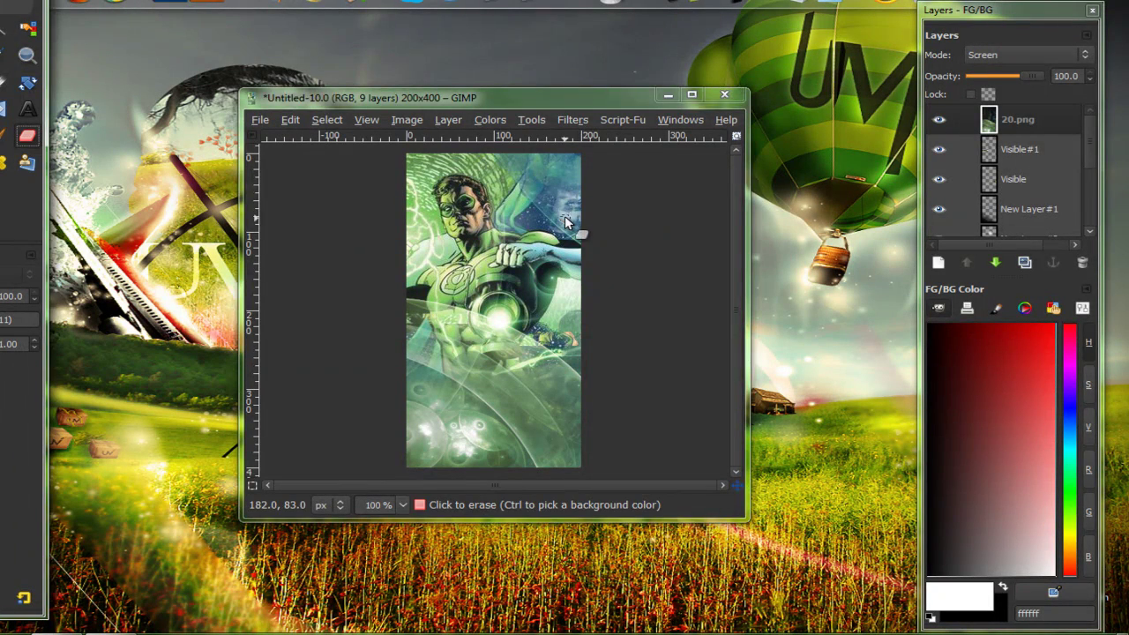
pyautogui.moveTo(565, 217)
pyautogui.mouseDown()
pyautogui.moveTo(509, 176)
pyautogui.moveTo(572, 230)
pyautogui.mouseUp()
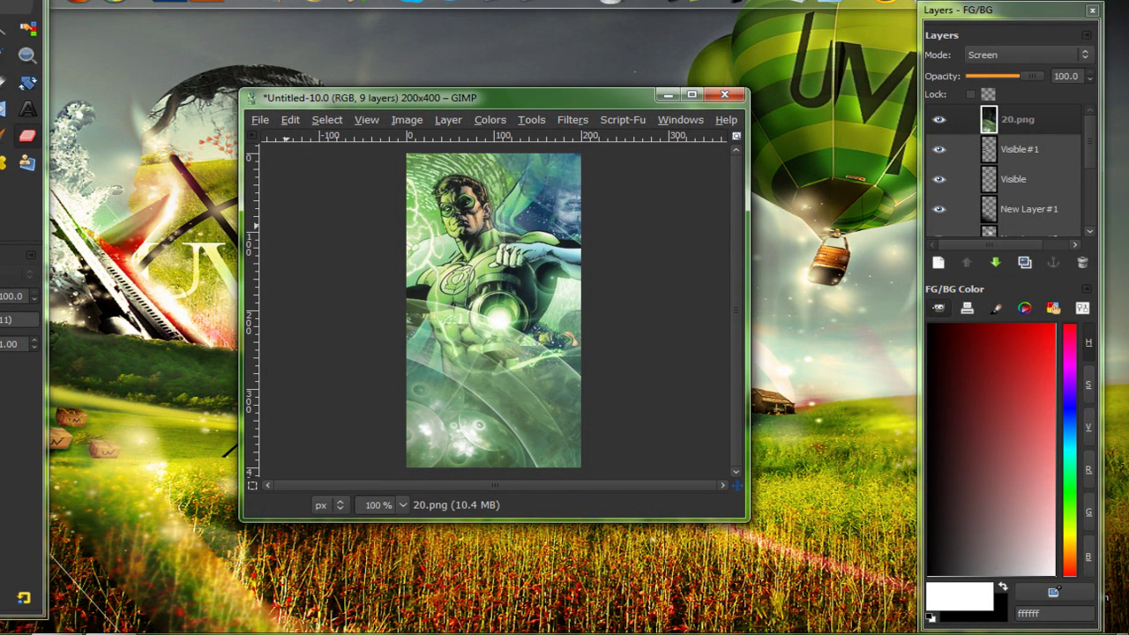
pyautogui.click(2, 320)
pyautogui.click(38, 487)
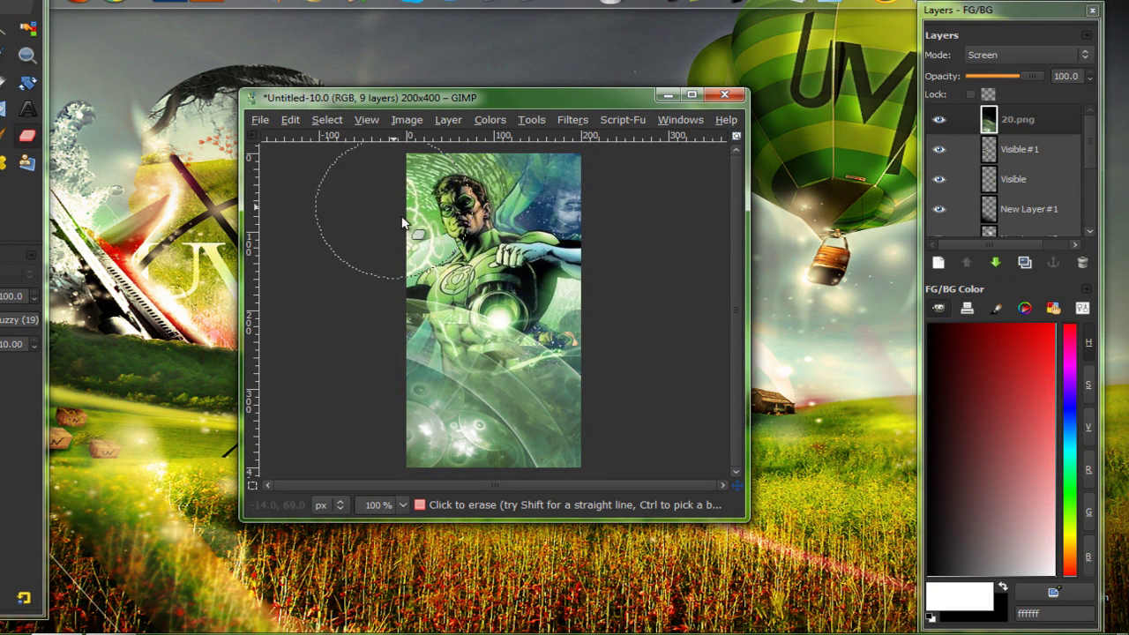
# Step: Lower the fractal layer's opacity so it blends softly into the image
pyautogui.click(986, 77)
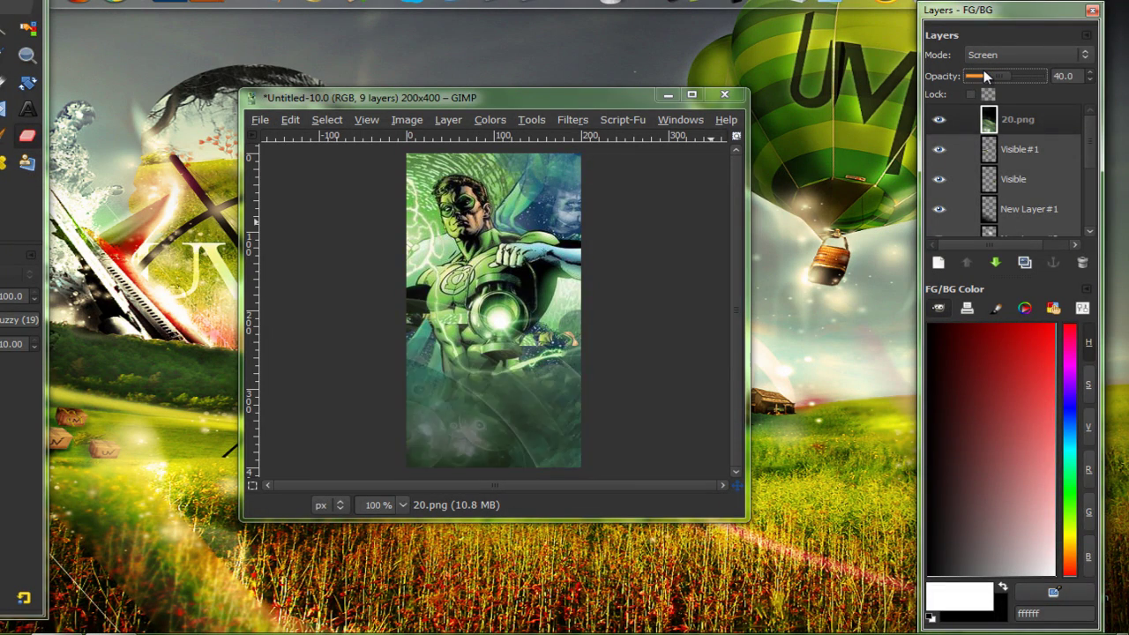
pyautogui.moveTo(987, 77); pyautogui.dragTo(979, 77)
pyautogui.click(997, 78)
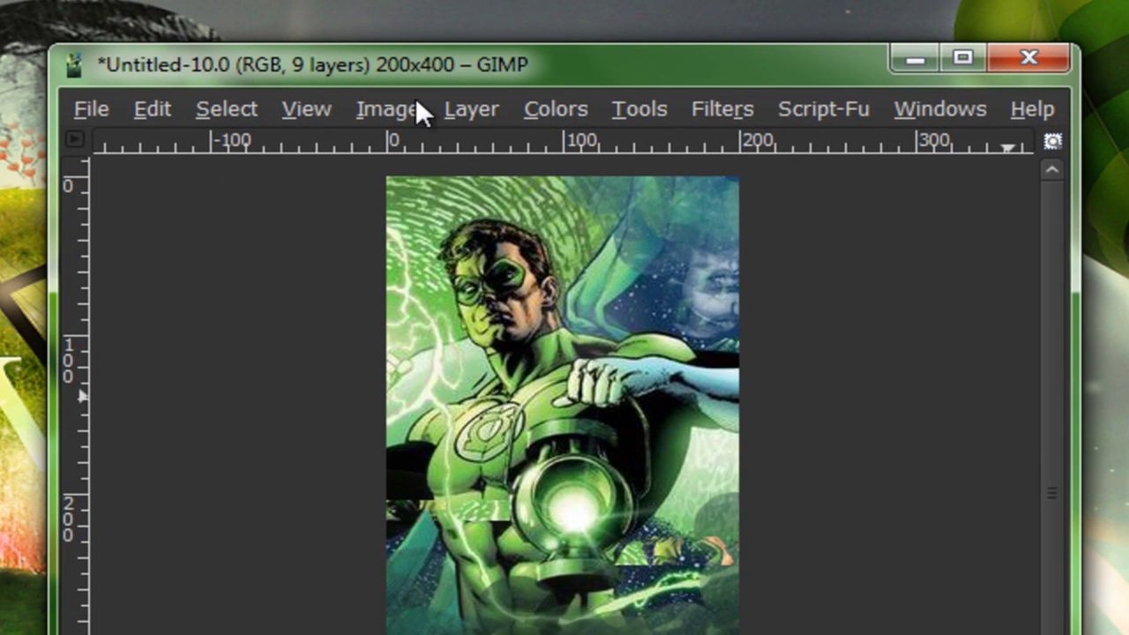
# Step: Create a new layer from the visible image above the fractal layer
pyautogui.click(458, 111)
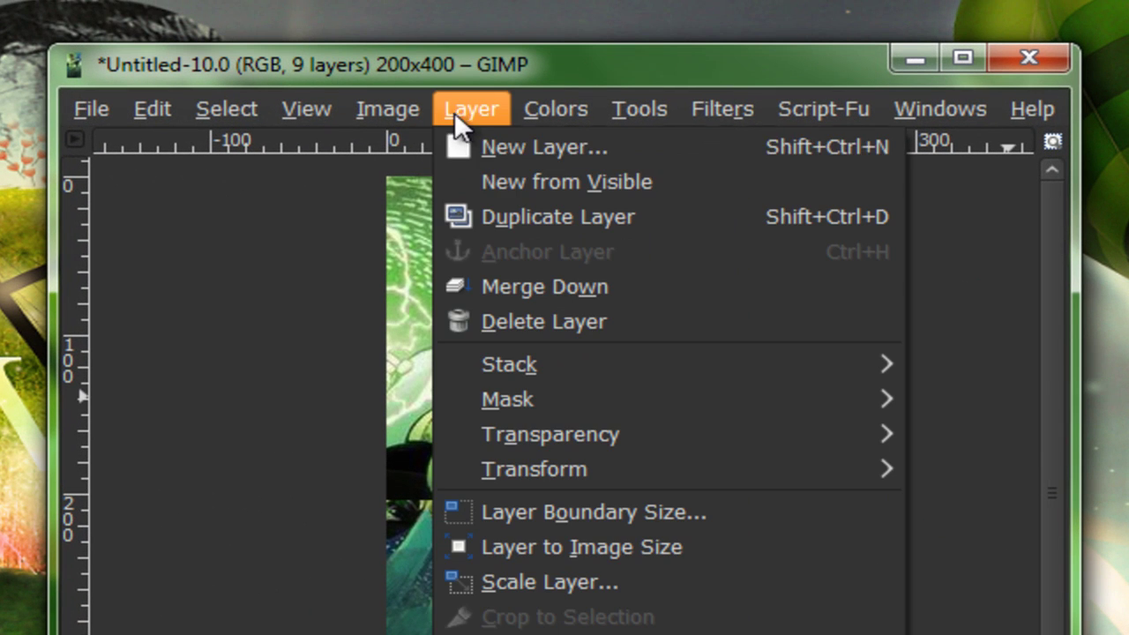
pyautogui.click(482, 181)
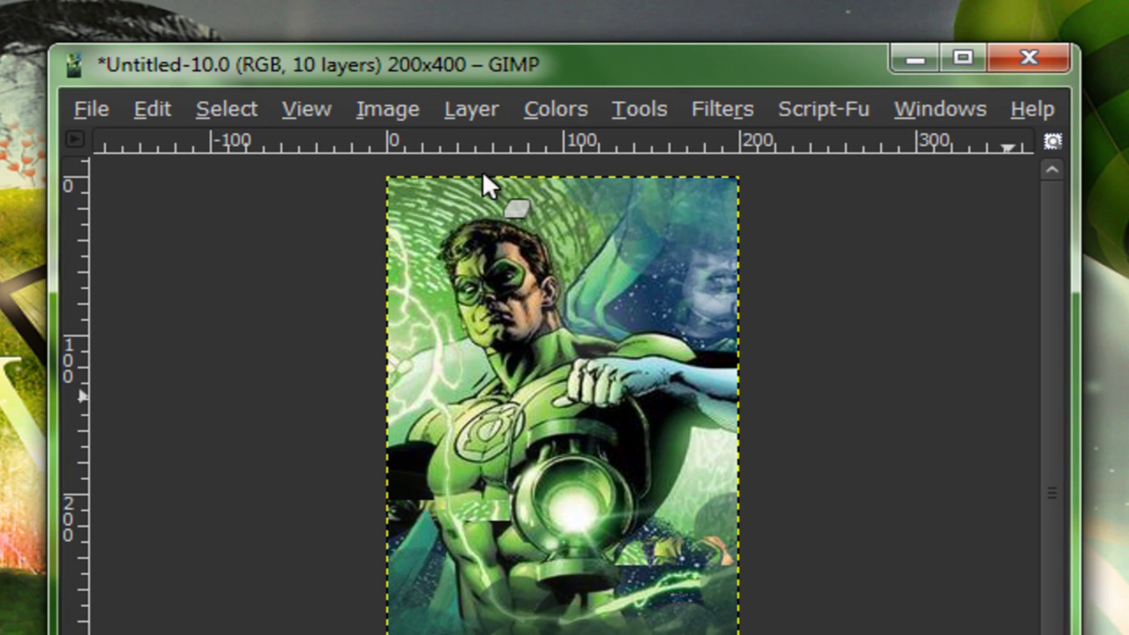
pyautogui.click(714, 103)
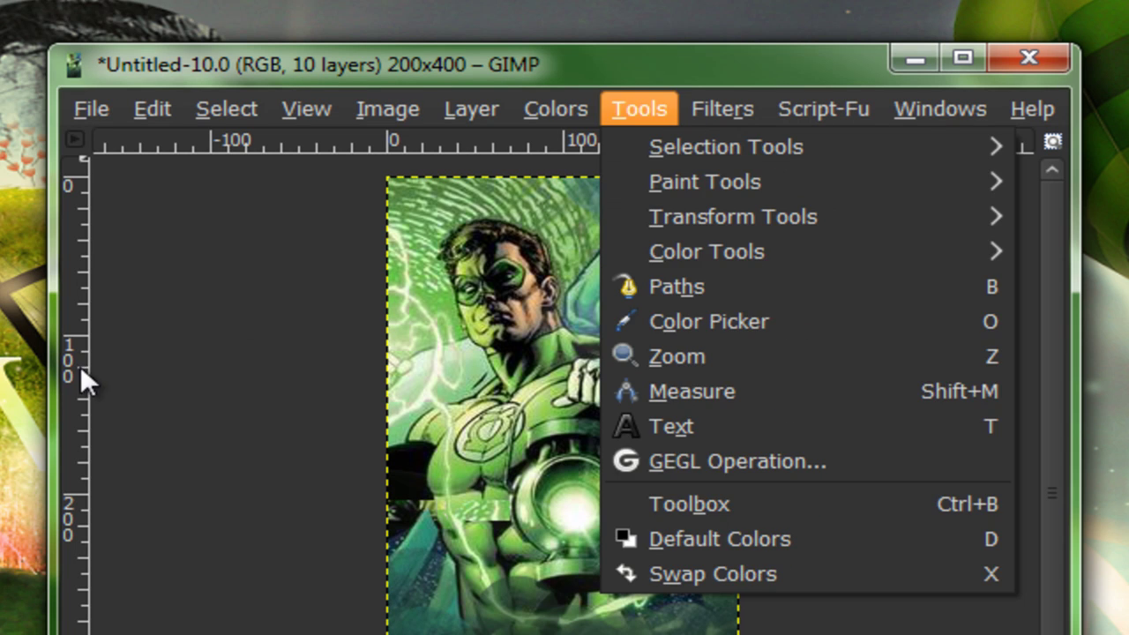
pyautogui.click(123, 379)
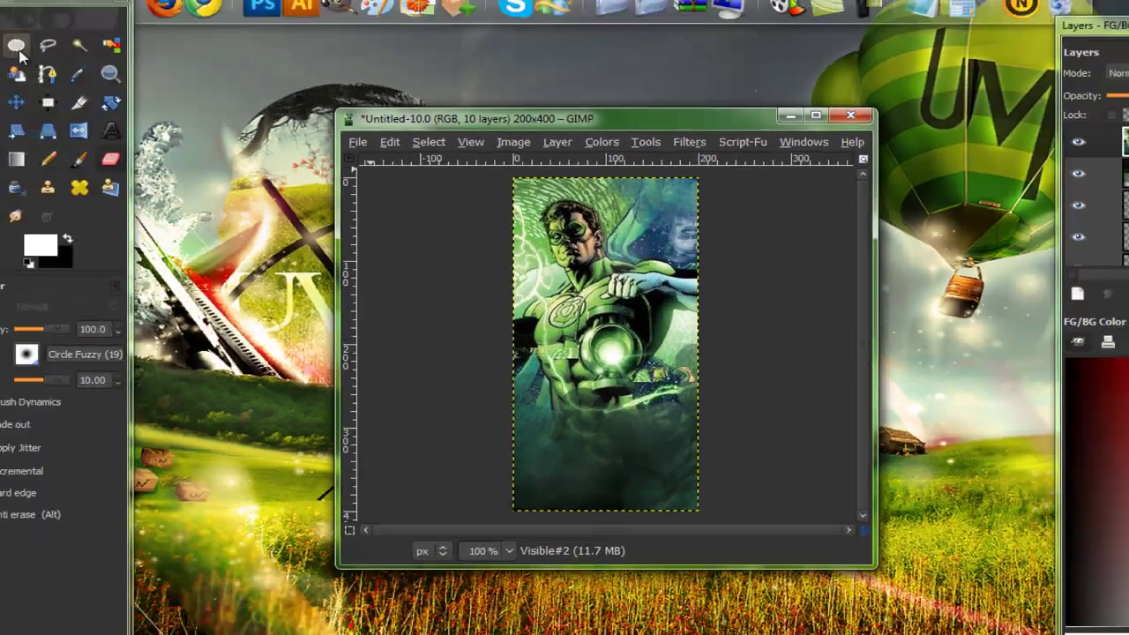
# Step: Select a wide ellipse over the dark area below the lantern, cut everything outside it from the merged layer, and clear the selection
pyautogui.click(69, 57)
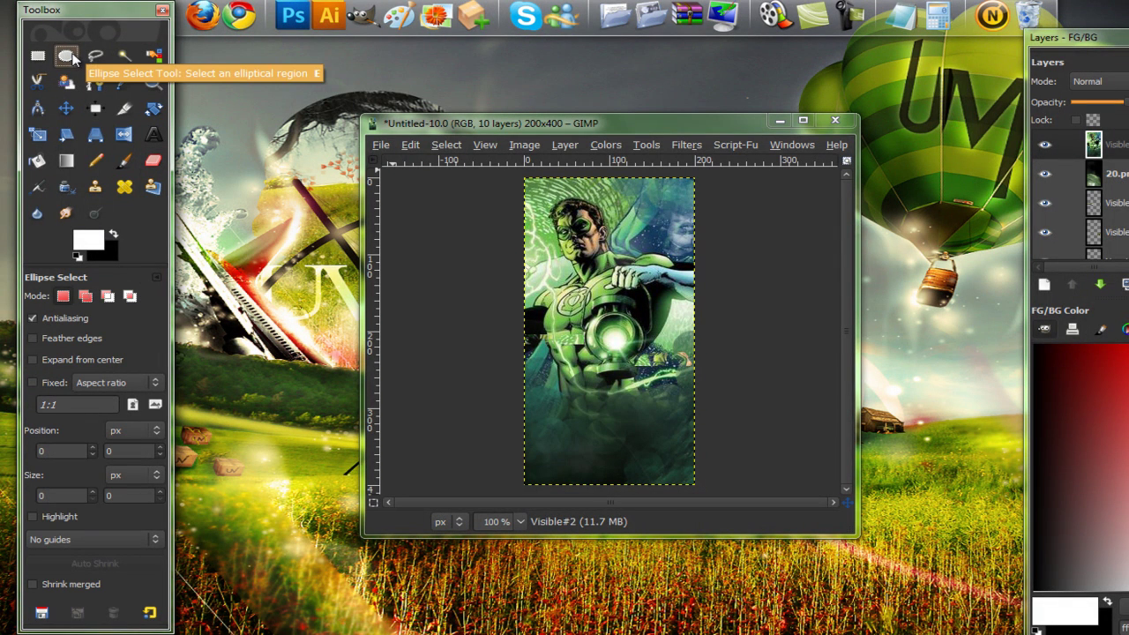
pyautogui.moveTo(536, 390); pyautogui.dragTo(549, 399)
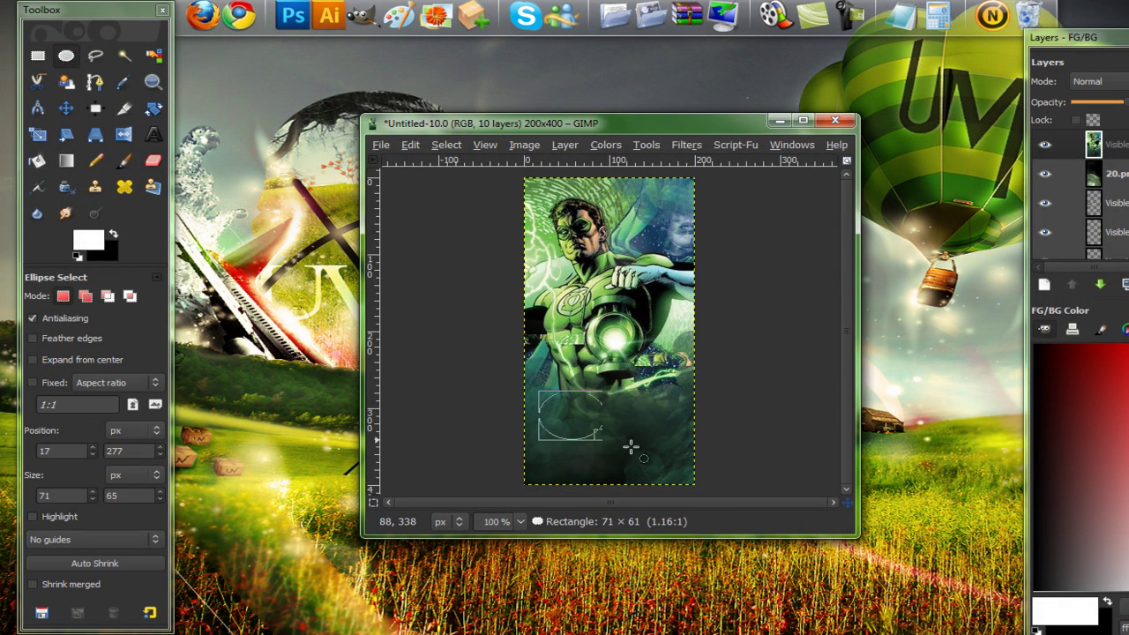
pyautogui.moveTo(631, 449); pyautogui.dragTo(672, 503)
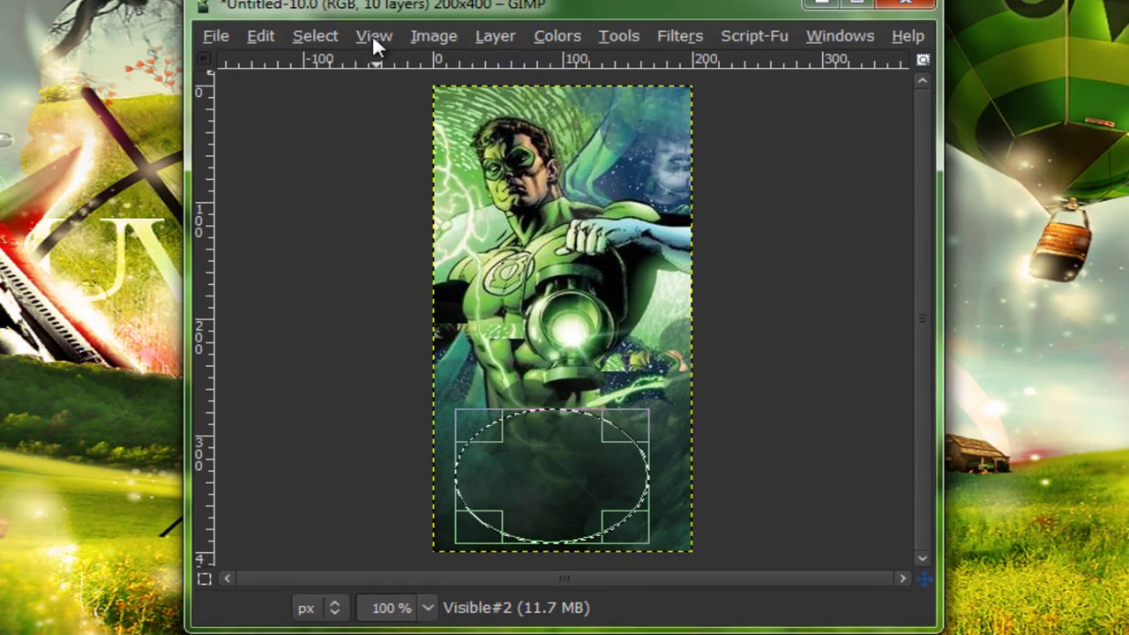
pyautogui.click(320, 47)
pyautogui.click(365, 127)
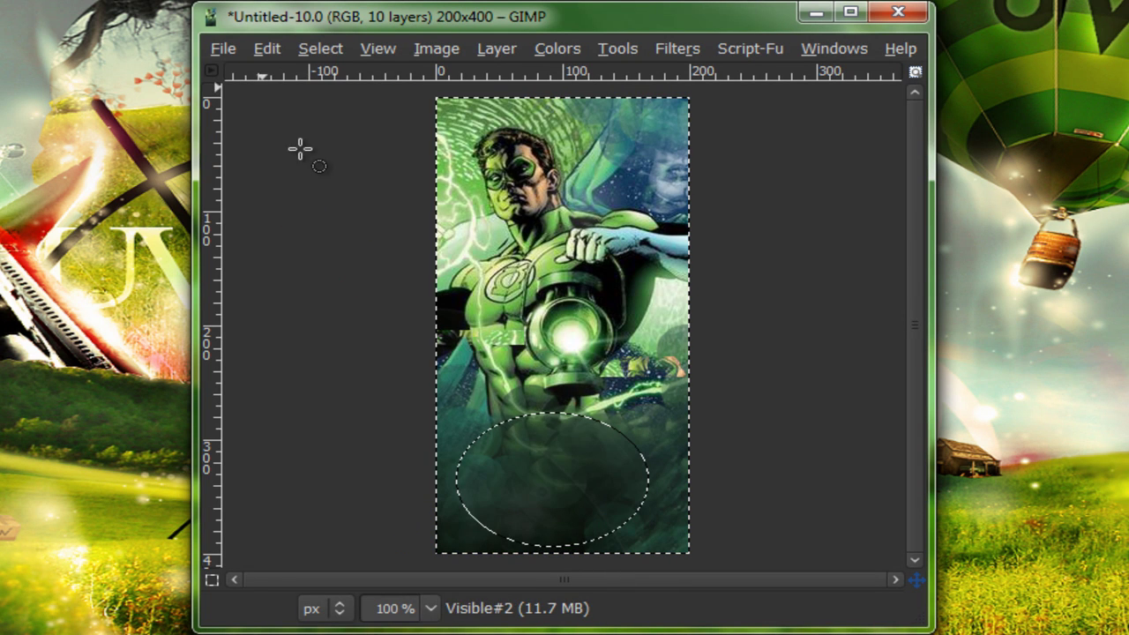
pyautogui.click(267, 48)
pyautogui.click(295, 181)
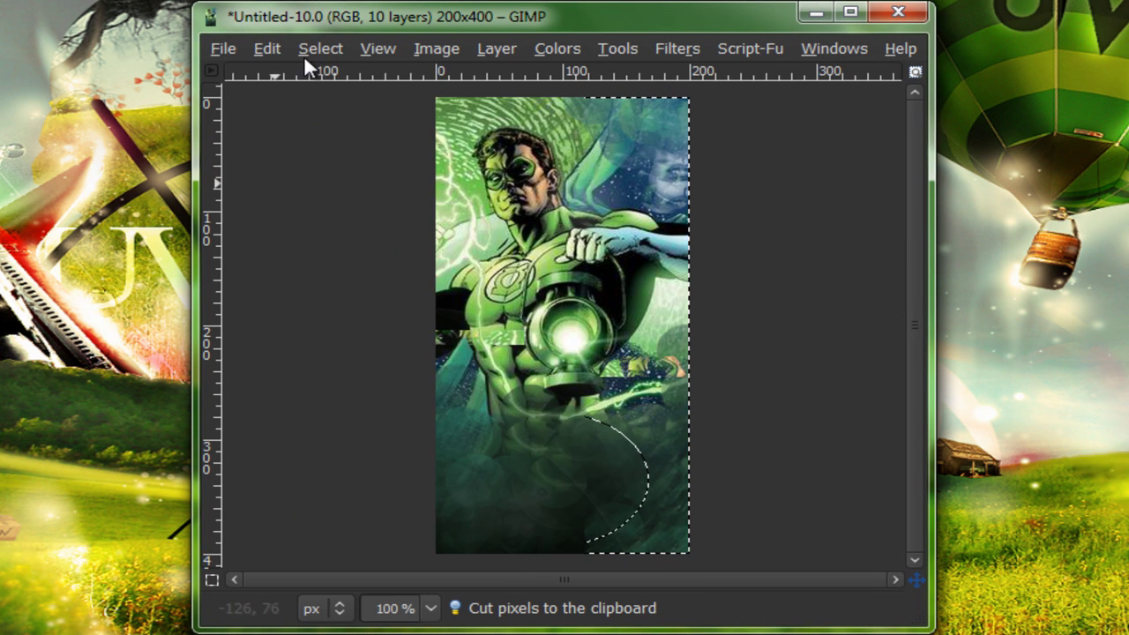
pyautogui.click(346, 108)
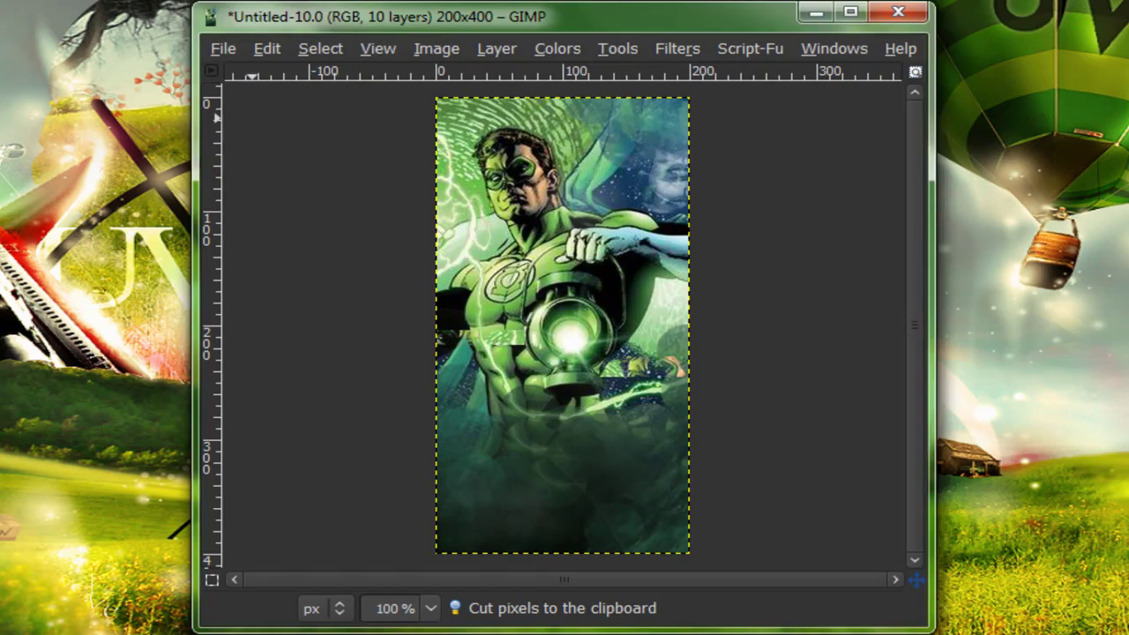
# Step: Move the cut-out ellipse to the image's upper-right corner beside the head and rotate it slightly counterclockwise
pyautogui.press('m')
pyautogui.moveTo(667, 369); pyautogui.dragTo(687, 163)
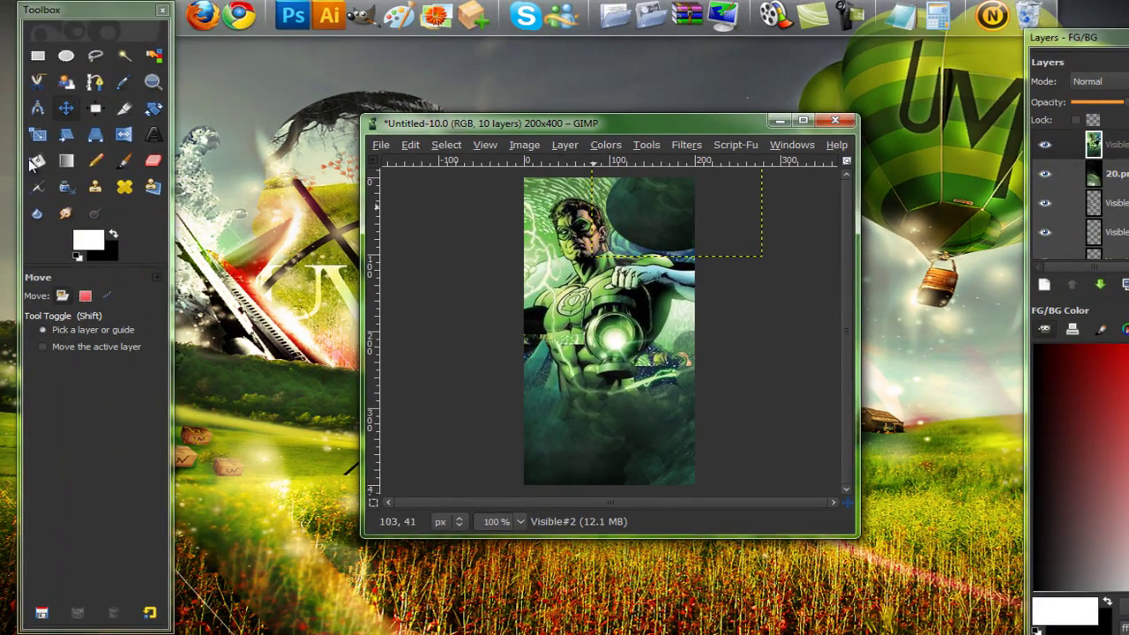
pyautogui.click(123, 137)
pyautogui.click(154, 107)
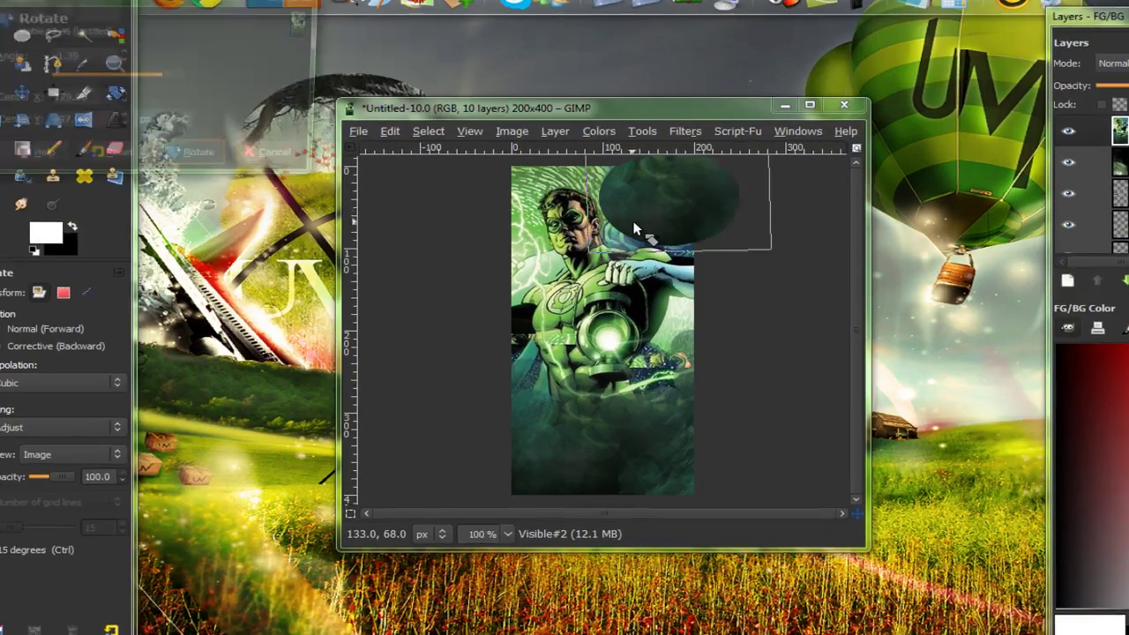
pyautogui.click(661, 261)
pyautogui.moveTo(645, 225); pyautogui.dragTo(604, 218)
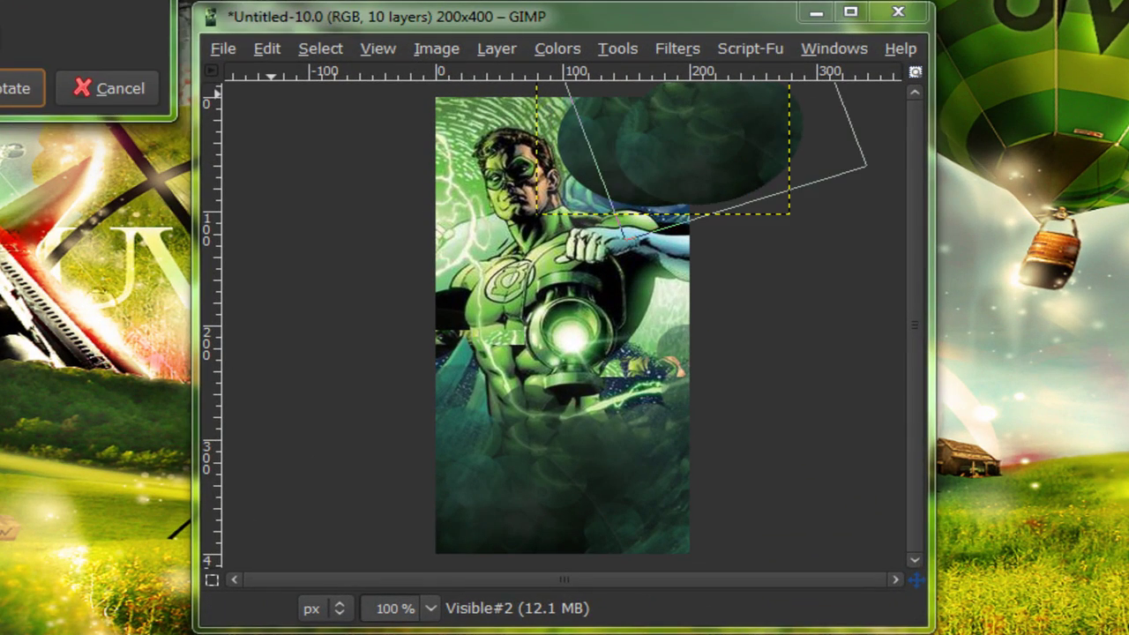
pyautogui.click(18, 88)
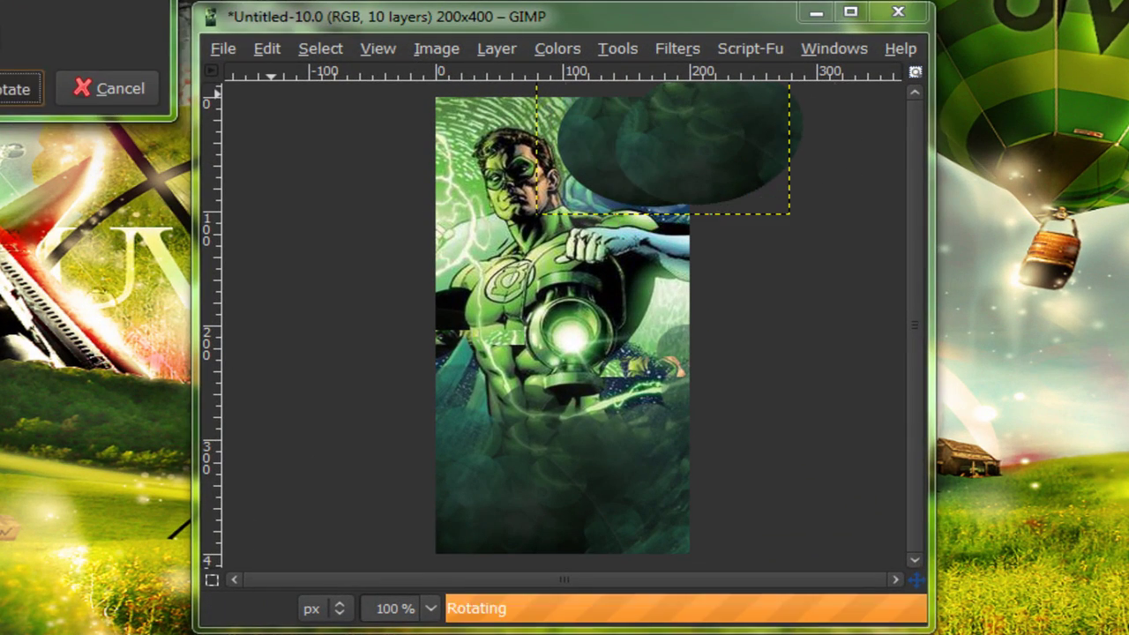
# Step: Smudge the edges of the dark ellipse piece beside the head so it blends into the surrounding background
pyautogui.moveTo(627, 153)
pyautogui.mouseDown()
pyautogui.moveTo(616, 168)
pyautogui.moveTo(608, 161)
pyautogui.moveTo(620, 156)
pyautogui.mouseUp()
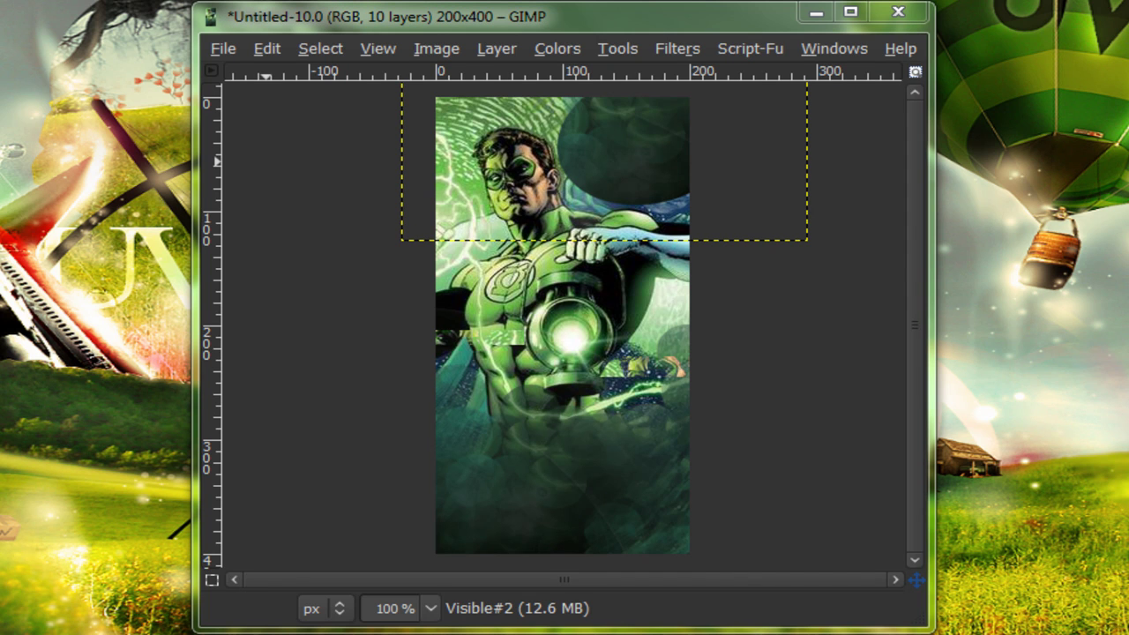
pyautogui.moveTo(676, 204); pyautogui.dragTo(600, 215)
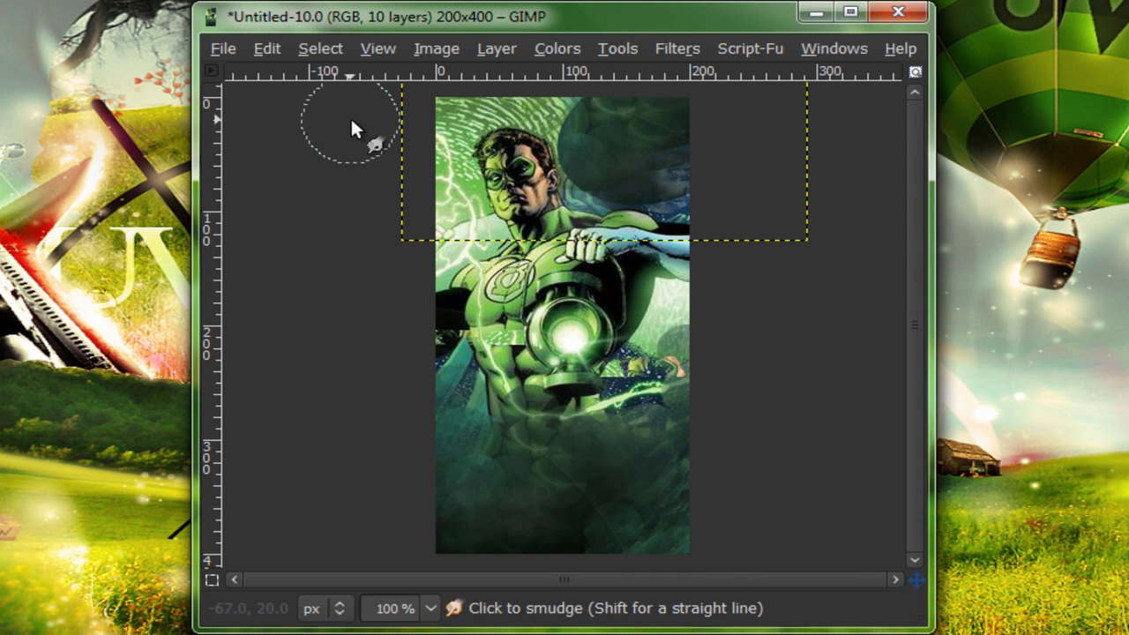
pyautogui.click(263, 51)
pyautogui.click(267, 81)
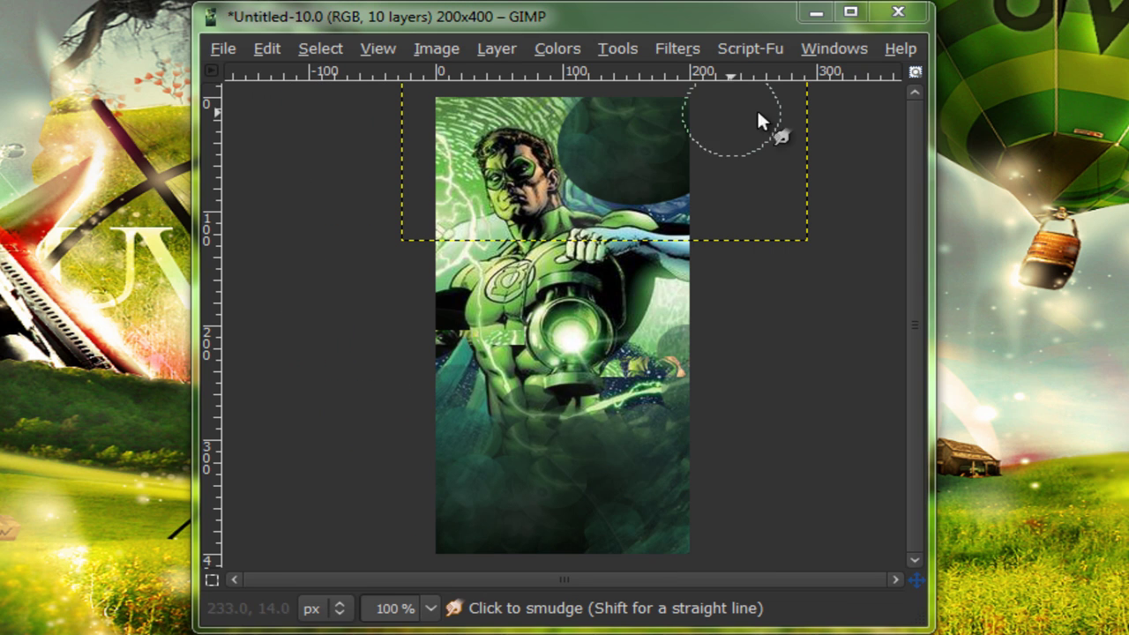
pyautogui.moveTo(647, 219)
pyautogui.mouseDown()
pyautogui.moveTo(543, 185)
pyautogui.moveTo(600, 216)
pyautogui.moveTo(573, 190)
pyautogui.moveTo(562, 126)
pyautogui.moveTo(542, 198)
pyautogui.moveTo(616, 243)
pyautogui.mouseUp()
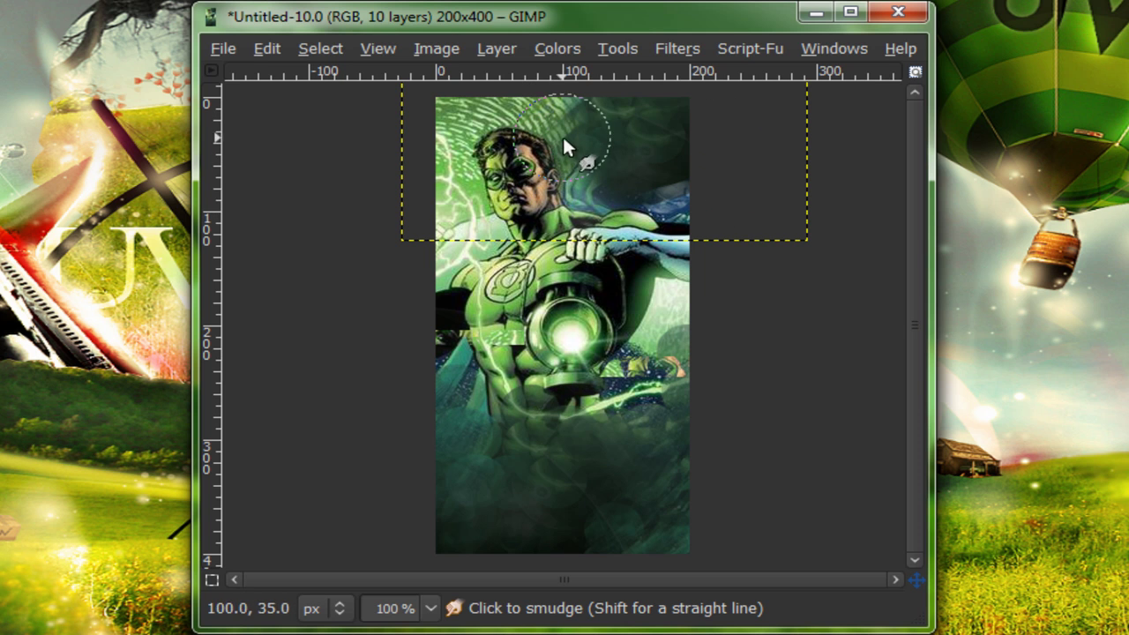
pyautogui.moveTo(563, 137); pyautogui.dragTo(610, 194)
pyautogui.click(267, 48)
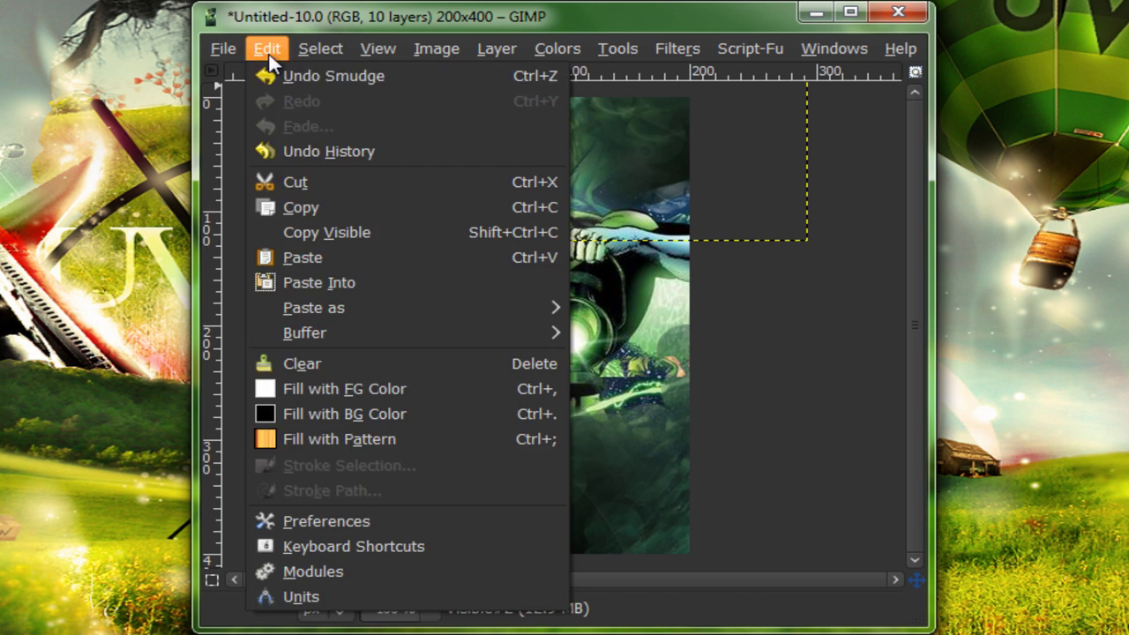
pyautogui.click(320, 76)
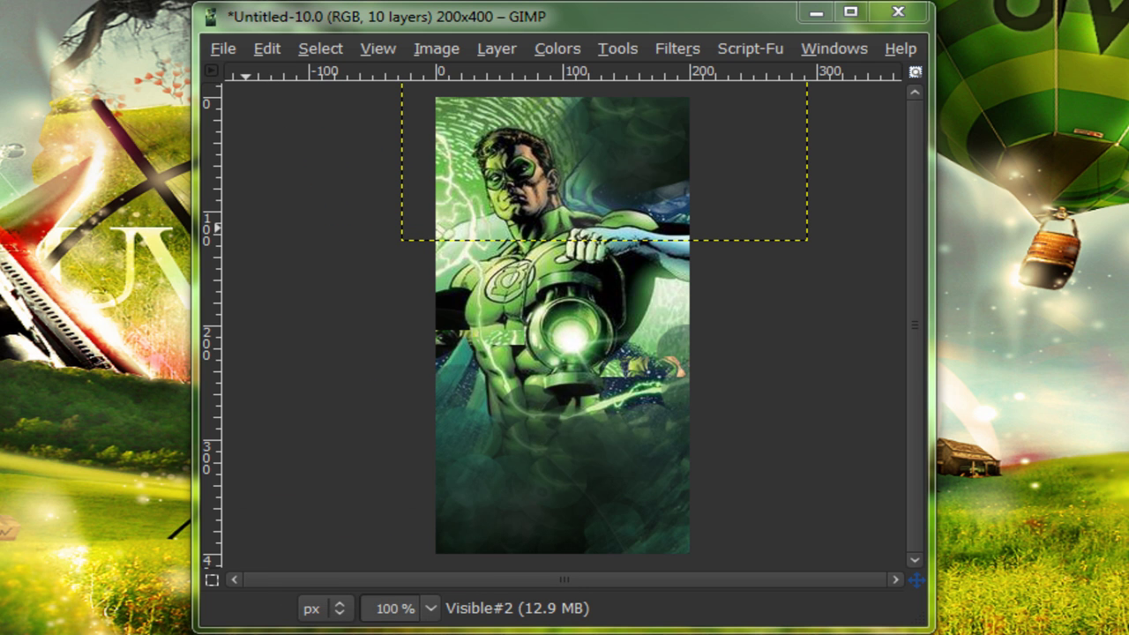
pyautogui.click(684, 182)
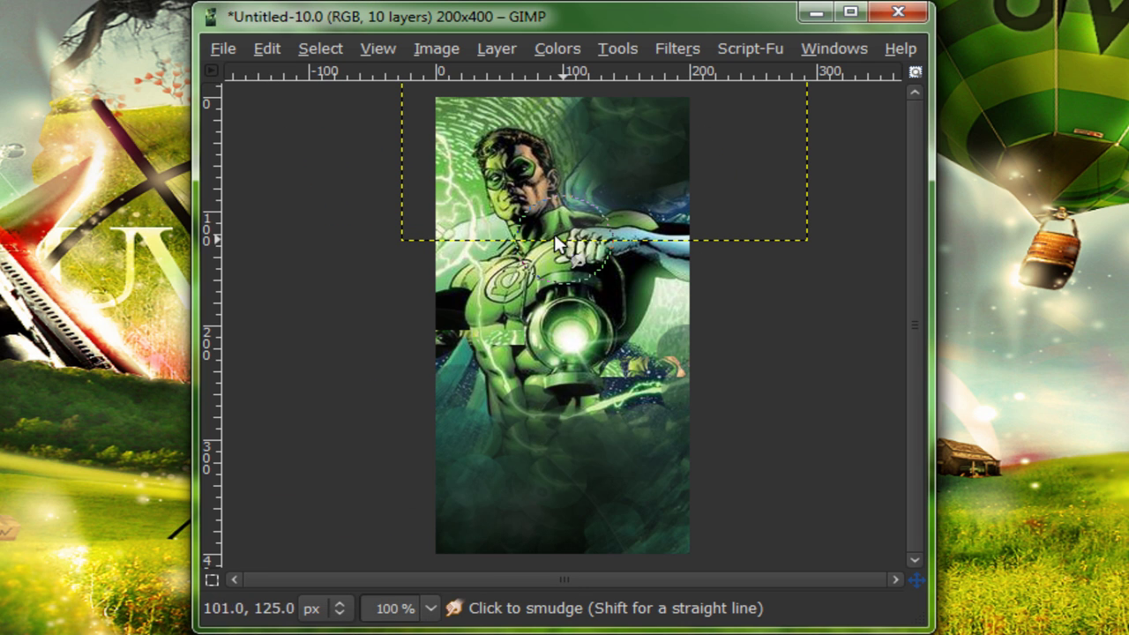
pyautogui.moveTo(584, 117)
pyautogui.mouseDown()
pyautogui.moveTo(562, 208)
pyautogui.moveTo(568, 118)
pyautogui.moveTo(416, 386)
pyautogui.mouseUp()
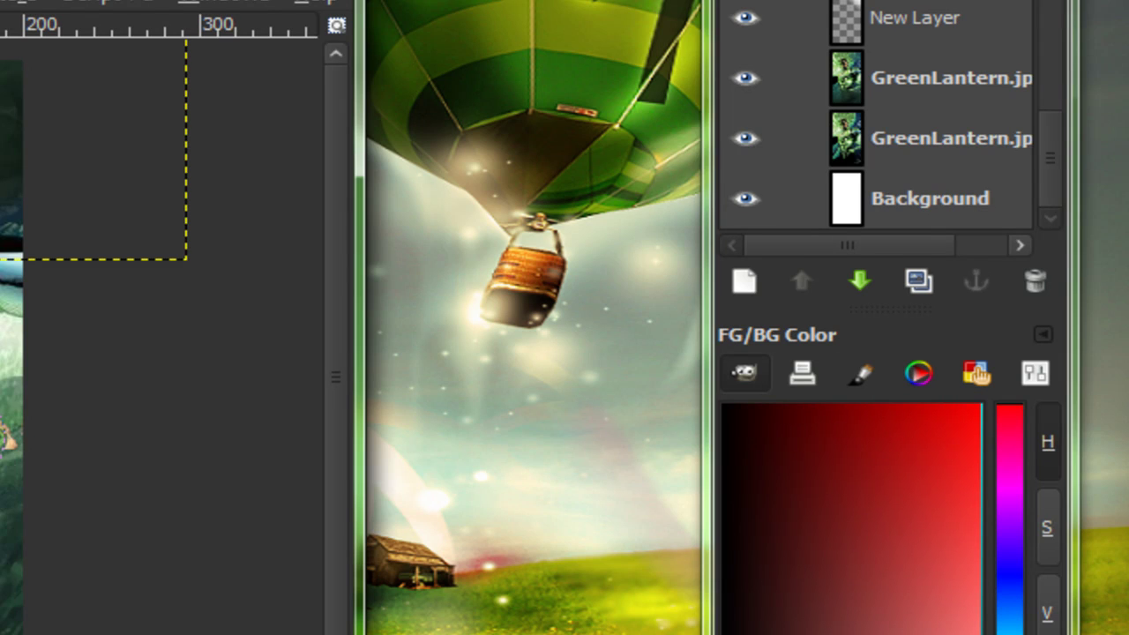
# Step: Lightly smudge the starry background on both sides of the lantern on the GreenLantern.jpg copy layer
pyautogui.click(920, 123)
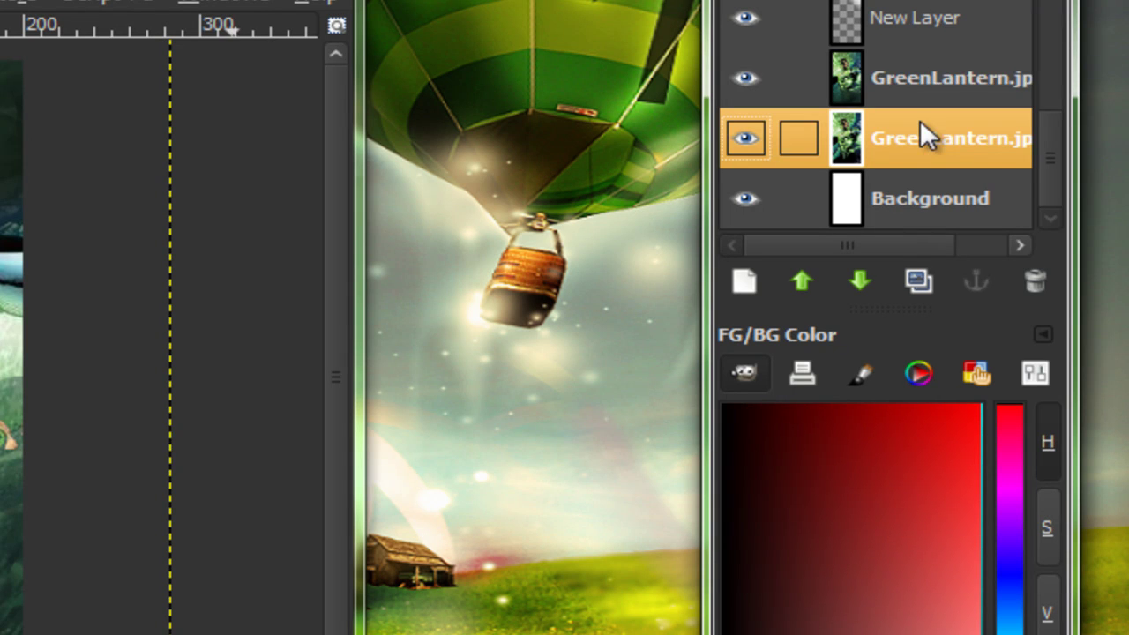
pyautogui.click(921, 86)
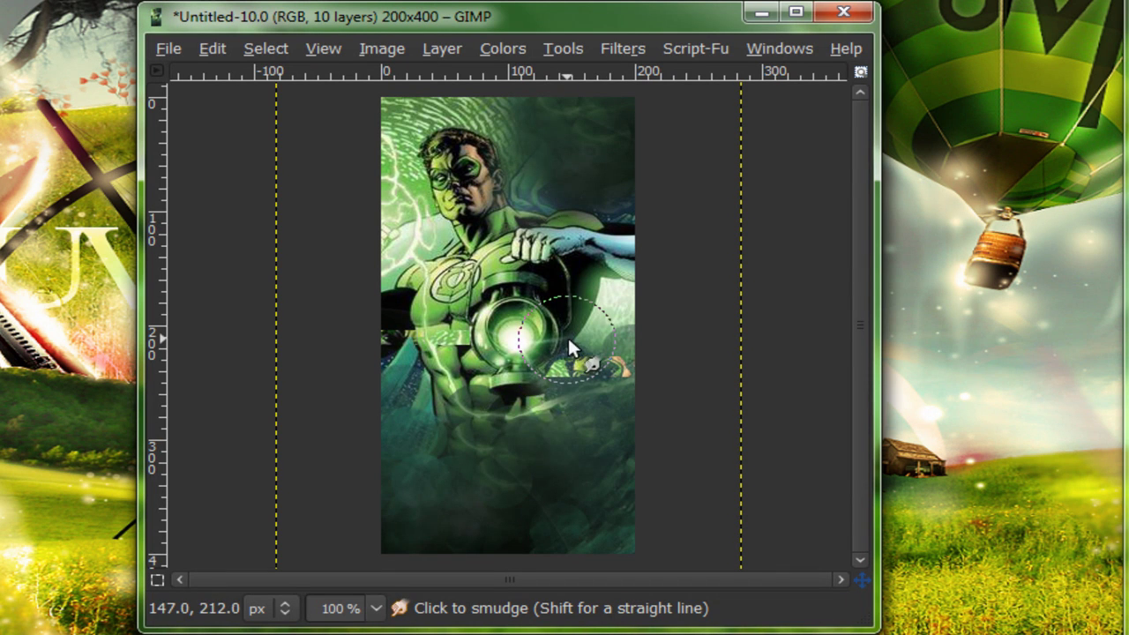
pyautogui.click(230, 49)
pyautogui.click(233, 77)
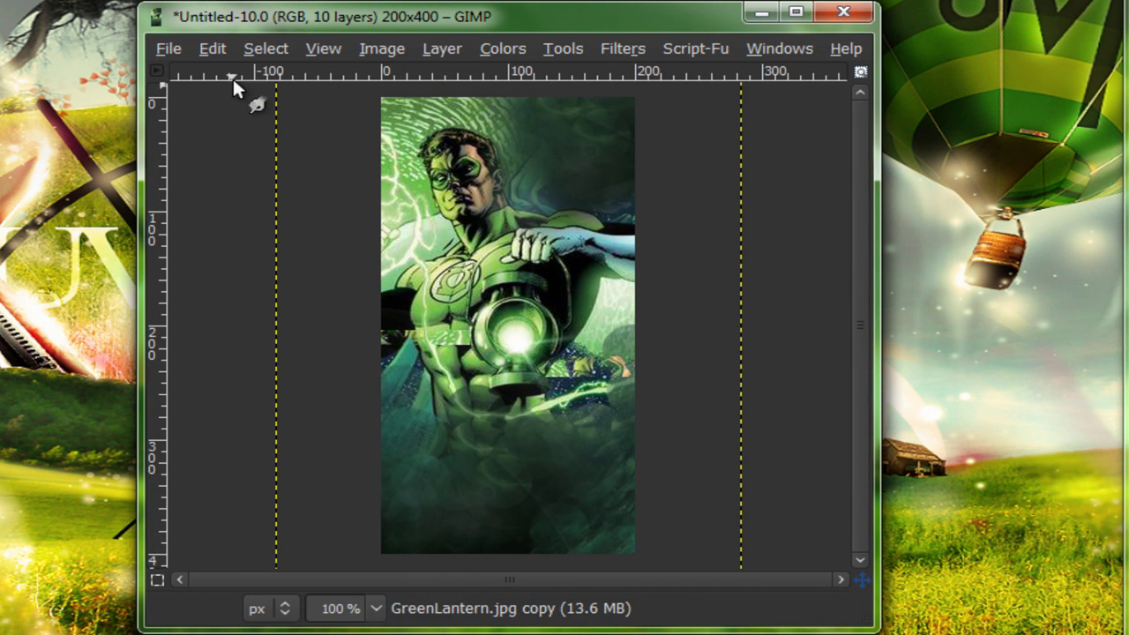
pyautogui.moveTo(580, 386)
pyautogui.mouseDown()
pyautogui.moveTo(593, 401)
pyautogui.moveTo(597, 375)
pyautogui.moveTo(587, 371)
pyautogui.mouseUp()
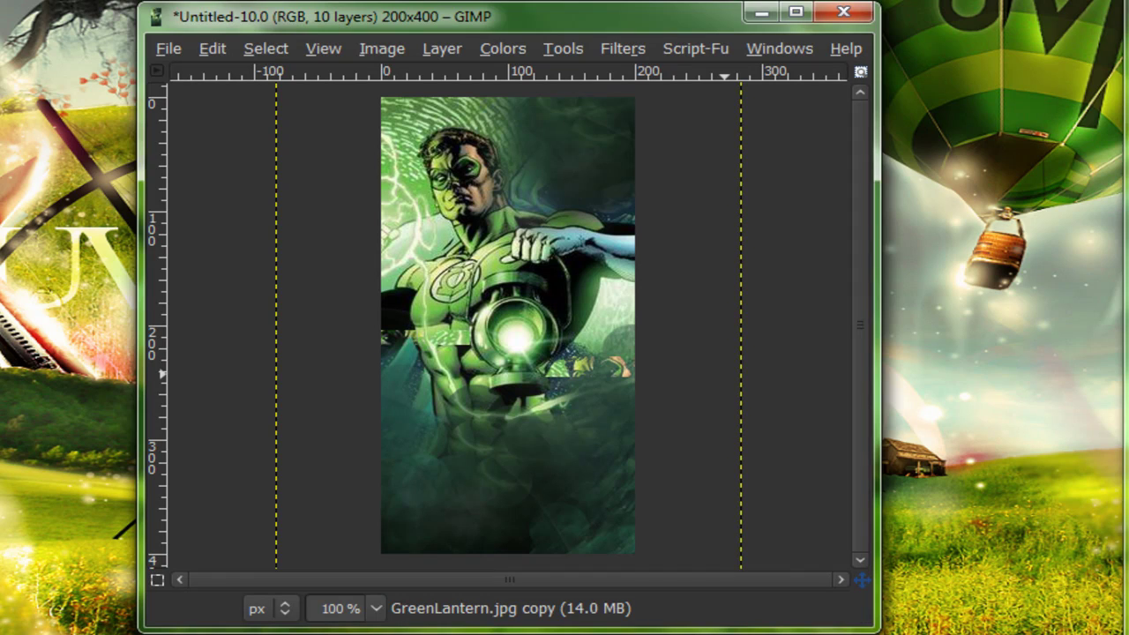
# Step: Create a new layer from the visible image above the Visible#2 ellipse layer
pyautogui.click(1128, 375)
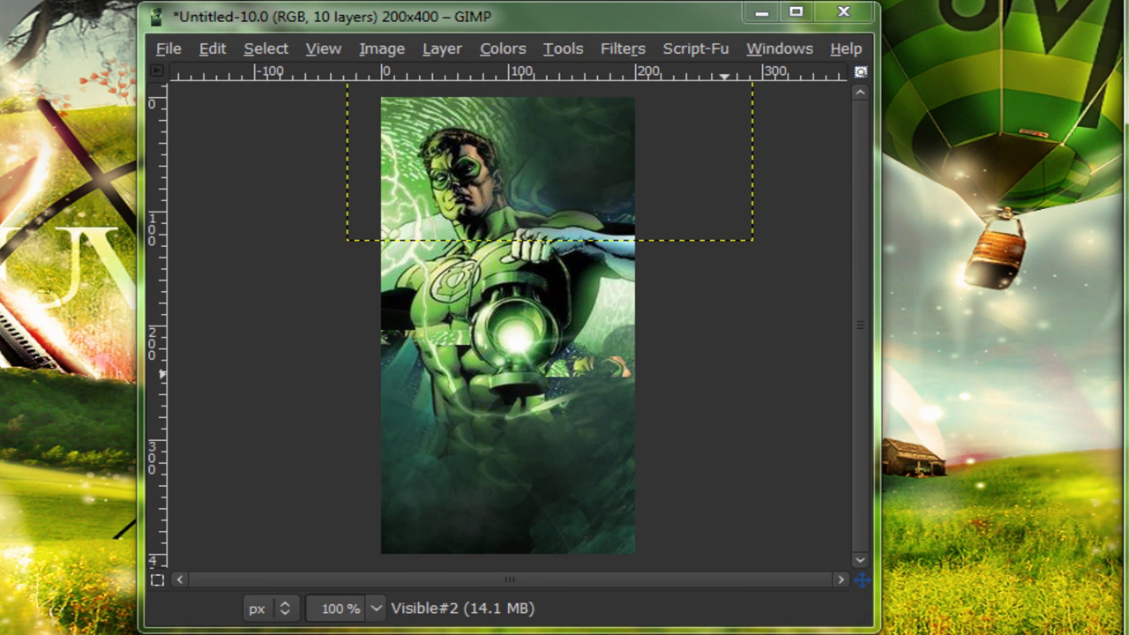
pyautogui.click(1128, 414)
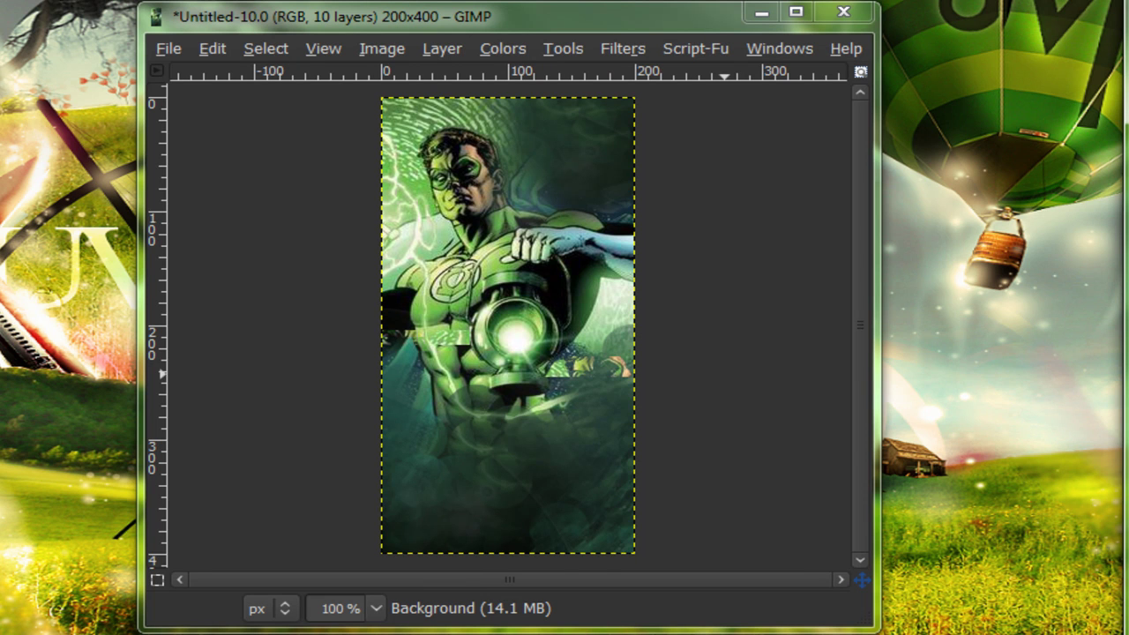
pyautogui.click(1127, 375)
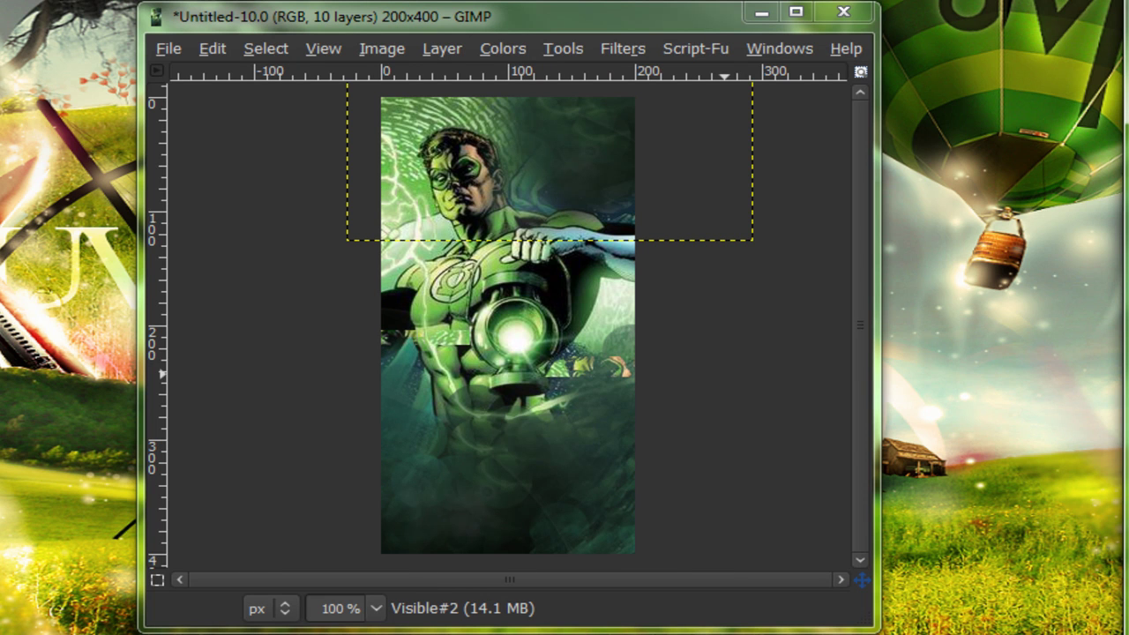
pyautogui.click(424, 52)
pyautogui.click(476, 102)
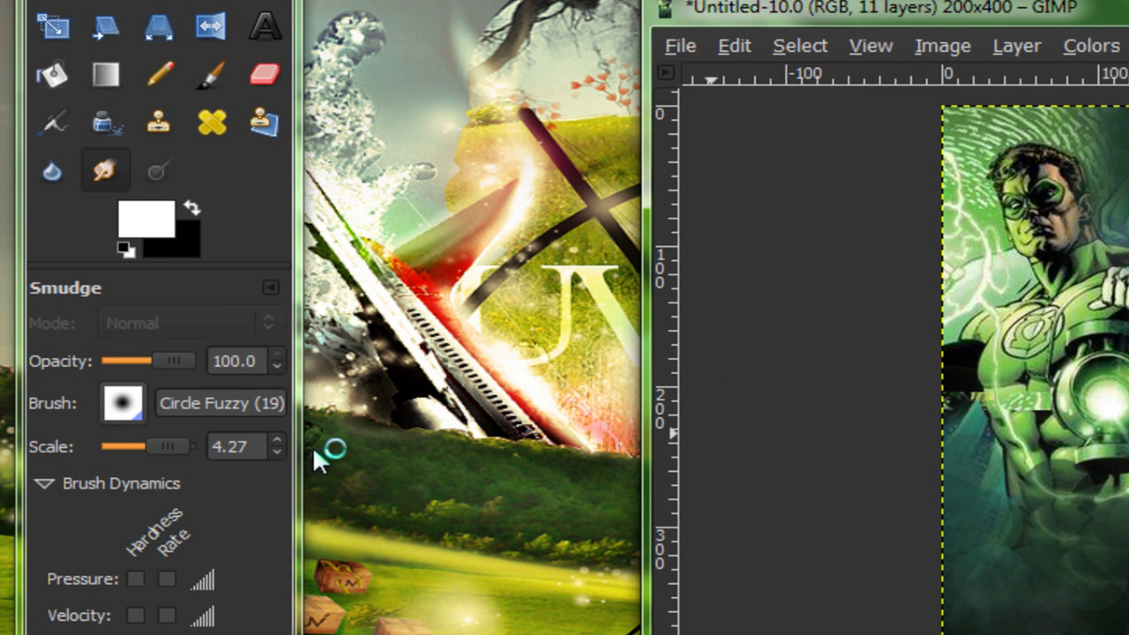
# Step: Apply a Gaussian Blur to the merged layer with both blur radii reduced below 5 px
pyautogui.hotkey('ctrl', 'shift', 'f')
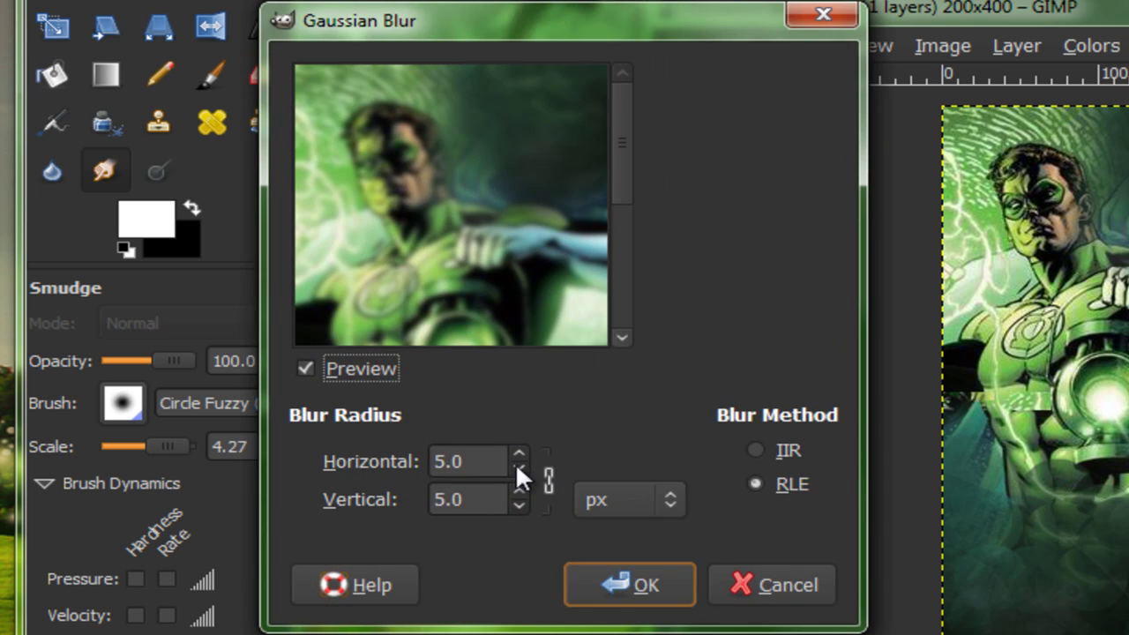
pyautogui.click(518, 468)
pyautogui.click(518, 468)
pyautogui.click(623, 589)
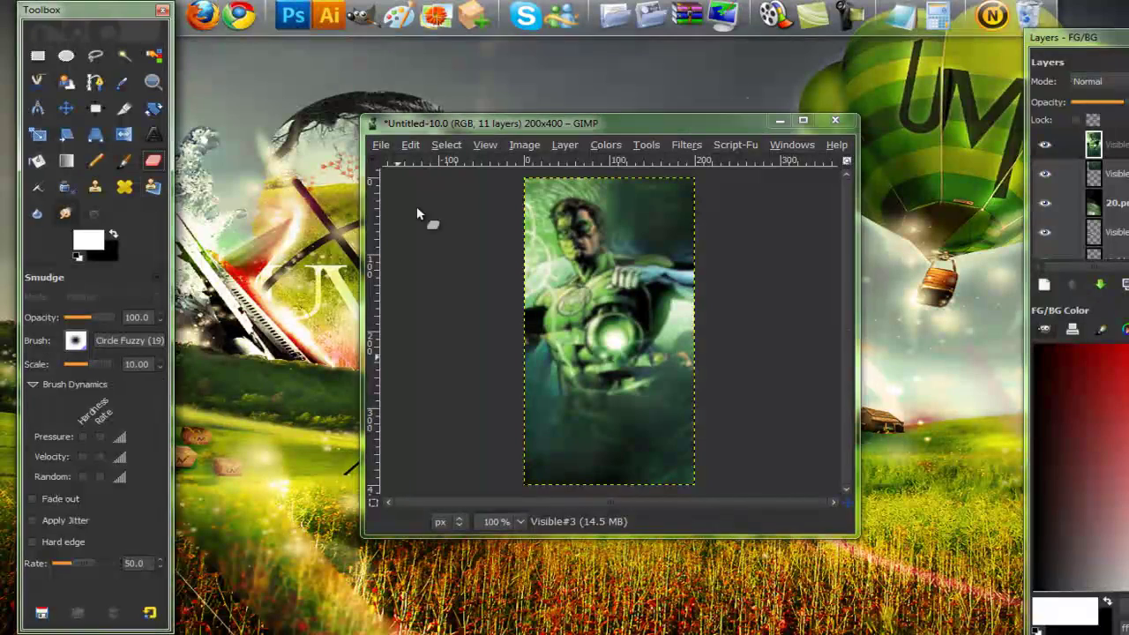
# Step: Erase the blurred layer over the figure and lantern with a Circle Fuzzy (19) eraser at scale 2.74
pyautogui.hotkey('shift', 'e')
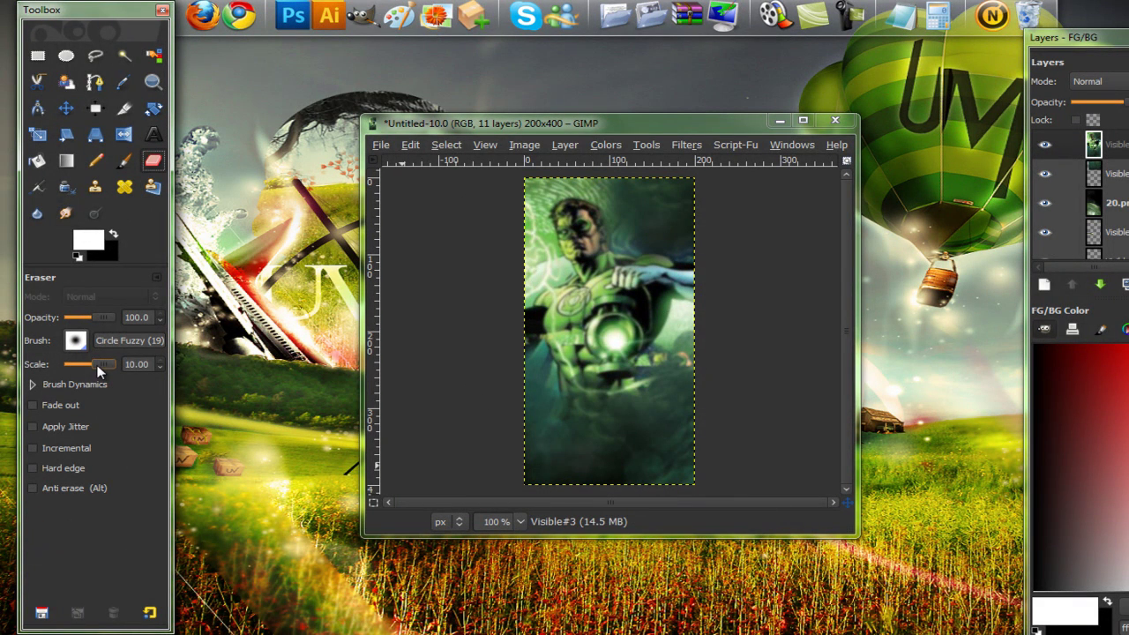
pyautogui.moveTo(91, 364); pyautogui.dragTo(83, 364)
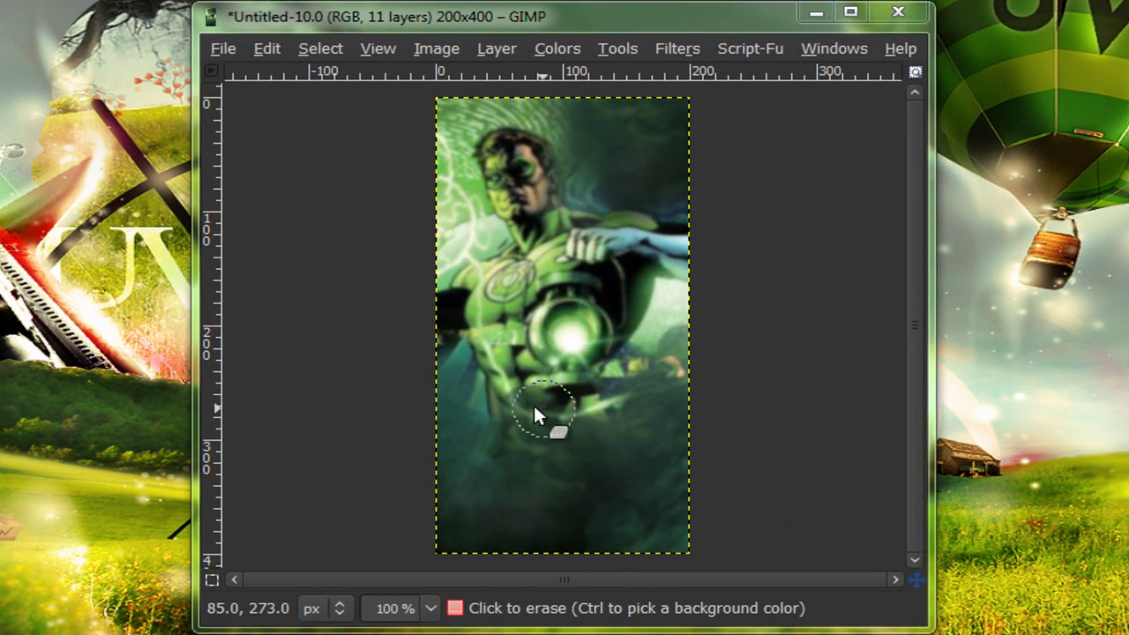
pyautogui.moveTo(512, 400)
pyautogui.mouseDown()
pyautogui.moveTo(483, 305)
pyautogui.moveTo(499, 284)
pyautogui.moveTo(477, 296)
pyautogui.moveTo(524, 280)
pyautogui.mouseUp()
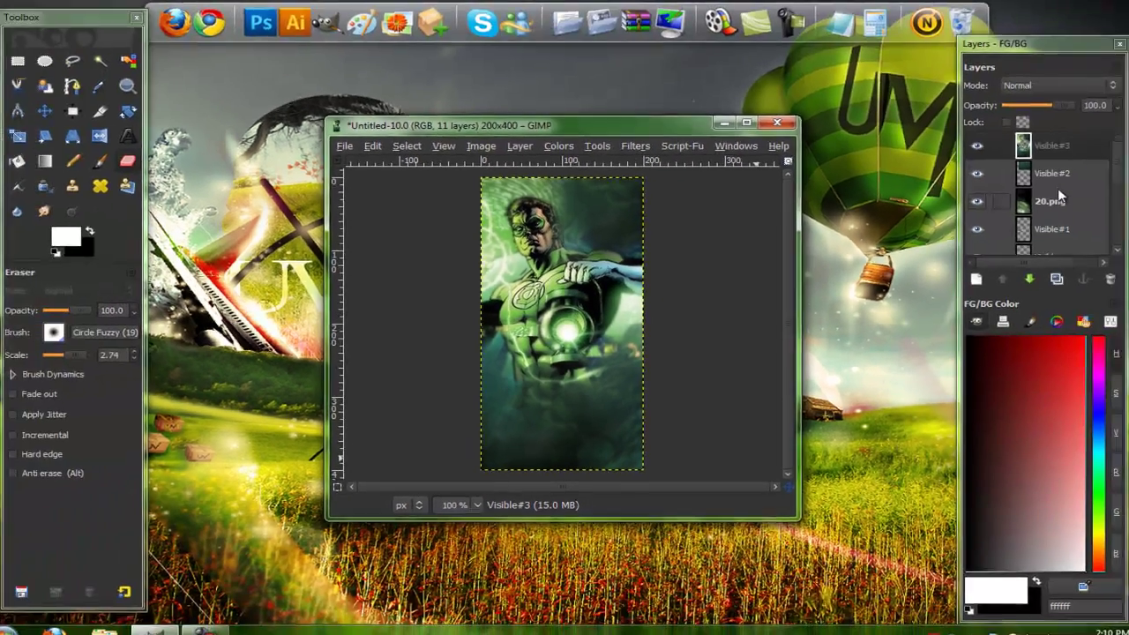
# Step: Duplicate the Visible#2 ellipse layer and raise the copy to the top of the layer stack
pyautogui.click(1050, 176)
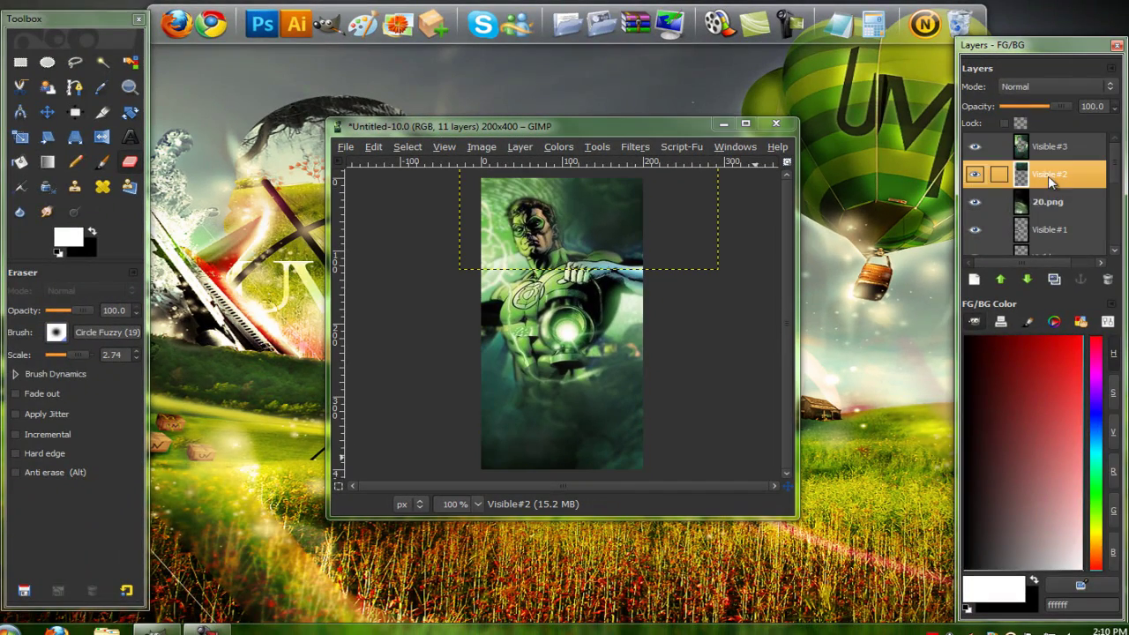
pyautogui.click(1055, 279)
pyautogui.moveTo(1049, 184); pyautogui.dragTo(1042, 135)
pyautogui.moveTo(1033, 256); pyautogui.dragTo(1008, 279)
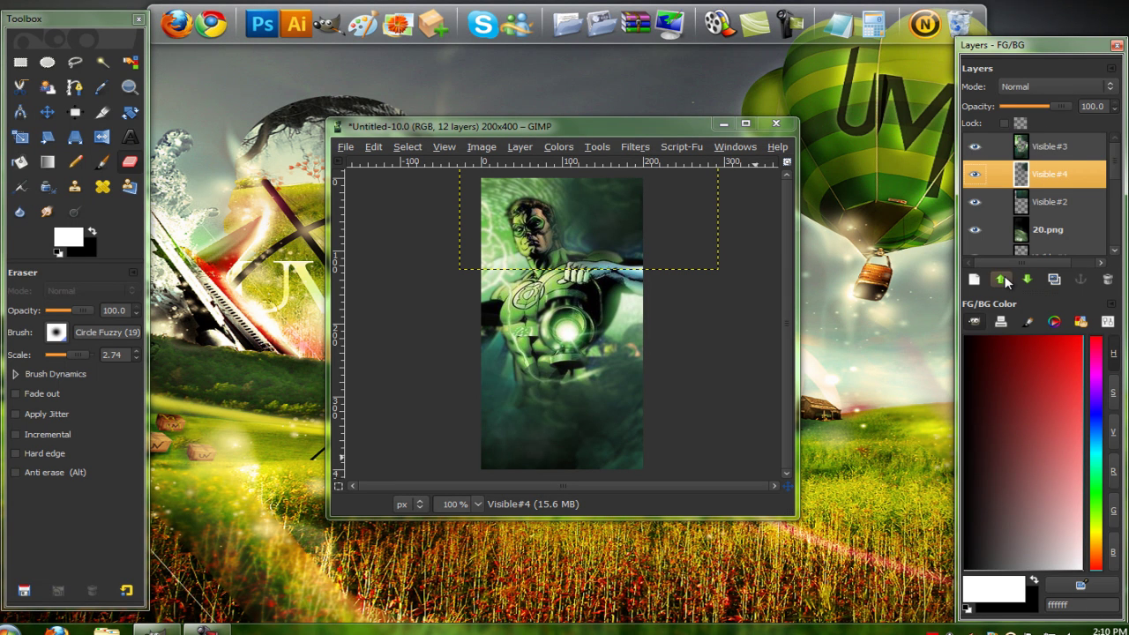
pyautogui.click(1004, 280)
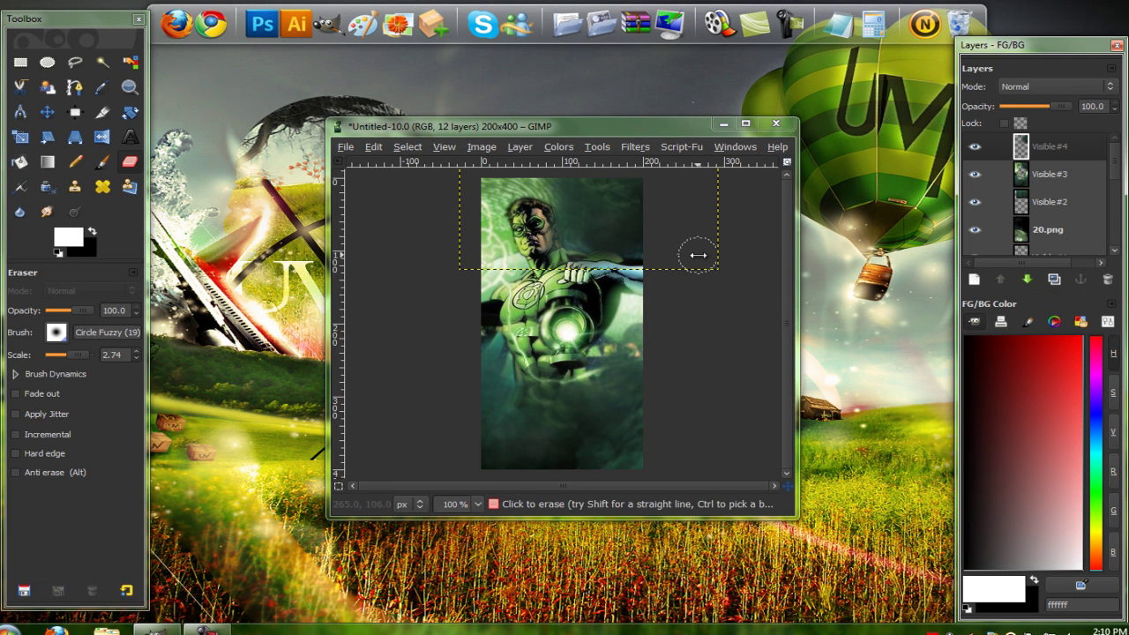
# Step: Add a transparent 200 × 400 px layer above the duplicated ellipse layer
pyautogui.scroll(-5, 1033, 247)
pyautogui.click(1037, 241)
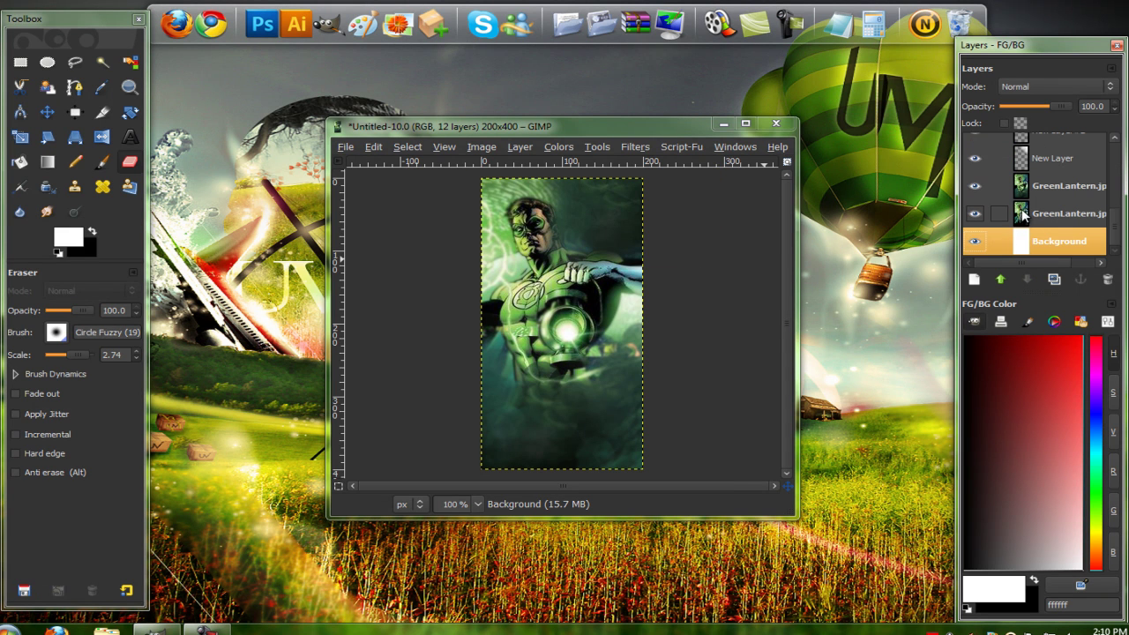
pyautogui.scroll(5, 1028, 168)
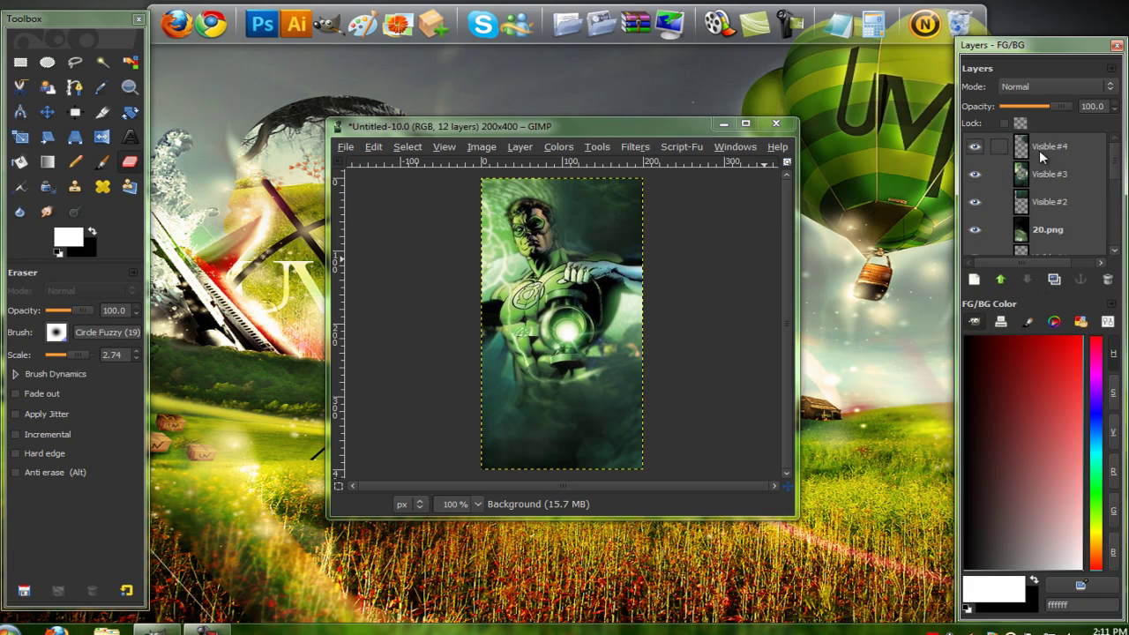
pyautogui.click(1045, 147)
pyautogui.click(968, 277)
pyautogui.click(972, 280)
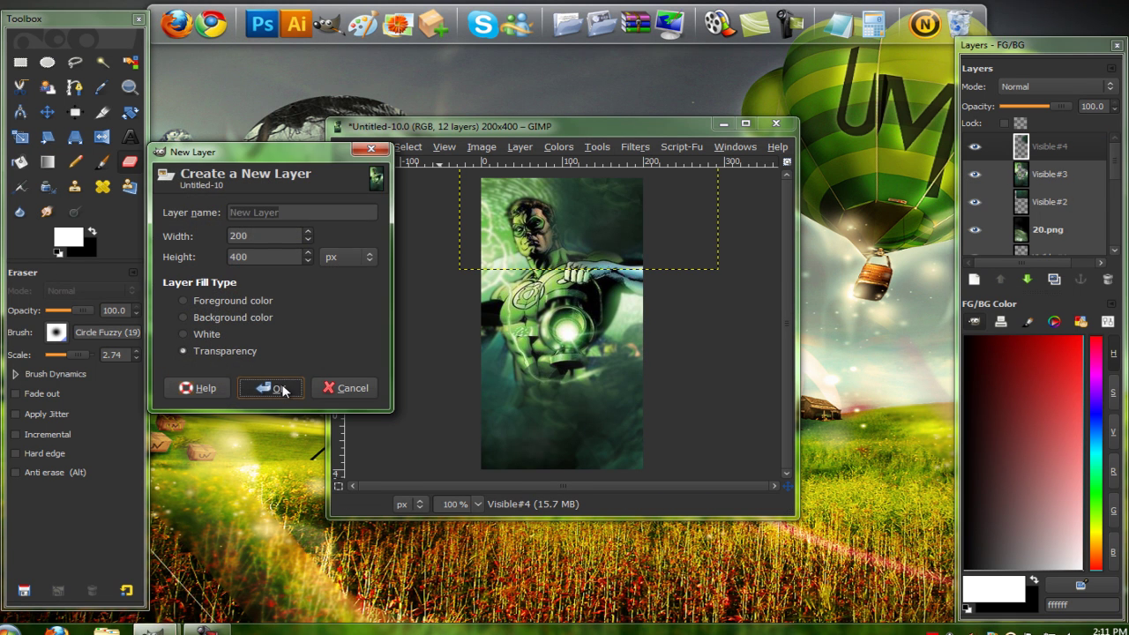
pyautogui.click(270, 386)
# Step: Add the letter "R" in white Sans at 13 px on the dark area beside the head and nudge it into place
pyautogui.click(130, 137)
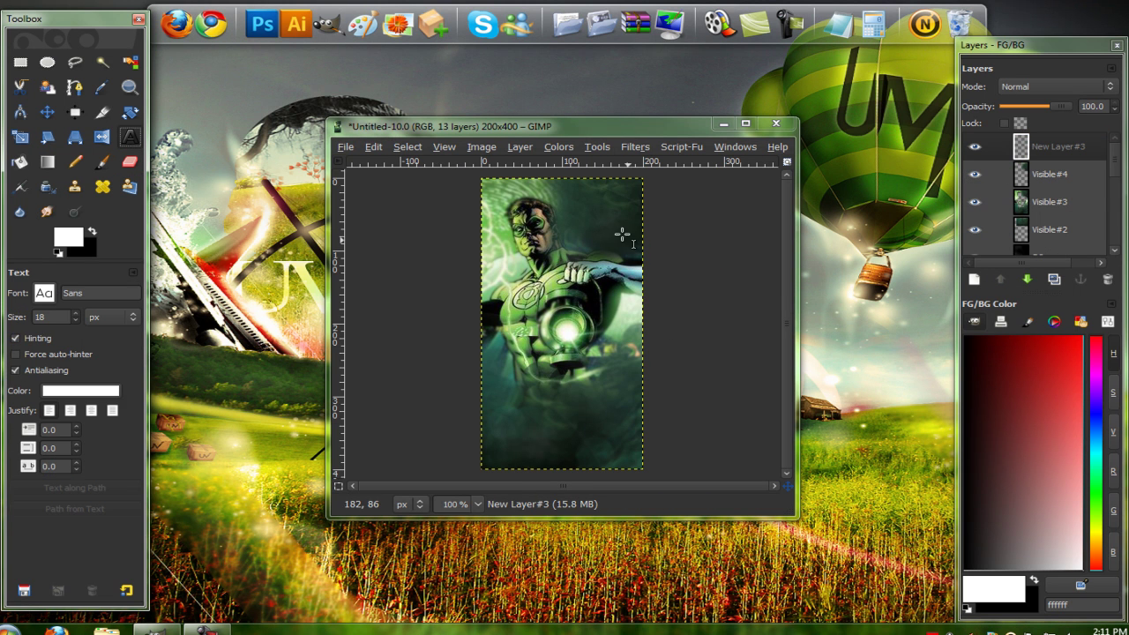
pyautogui.click(574, 227)
pyautogui.write('R')
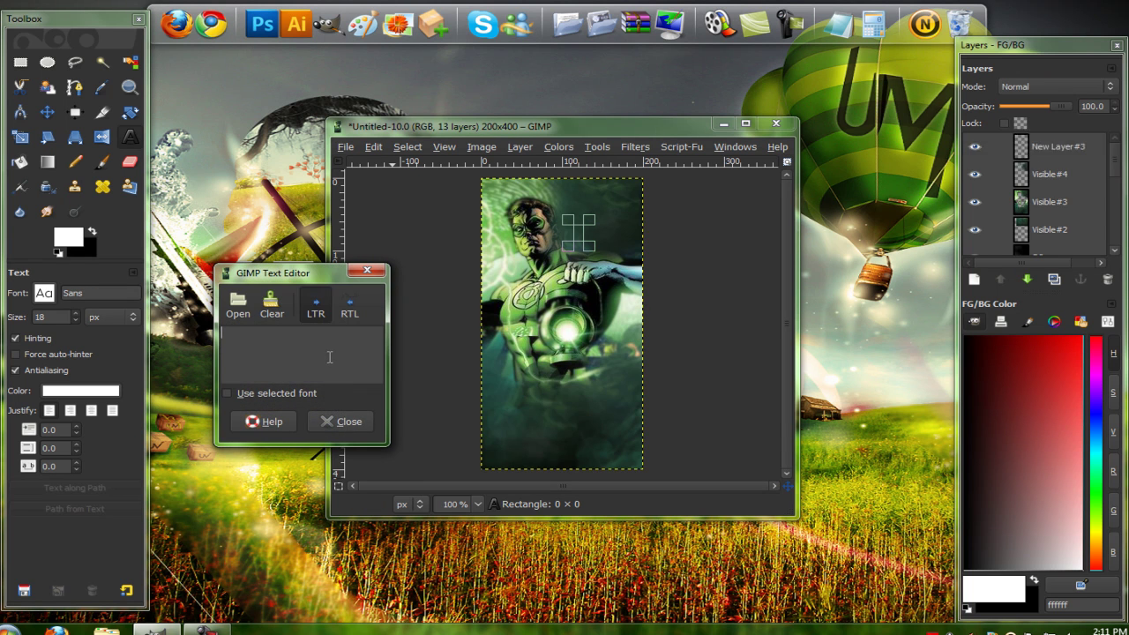
pyautogui.click(341, 420)
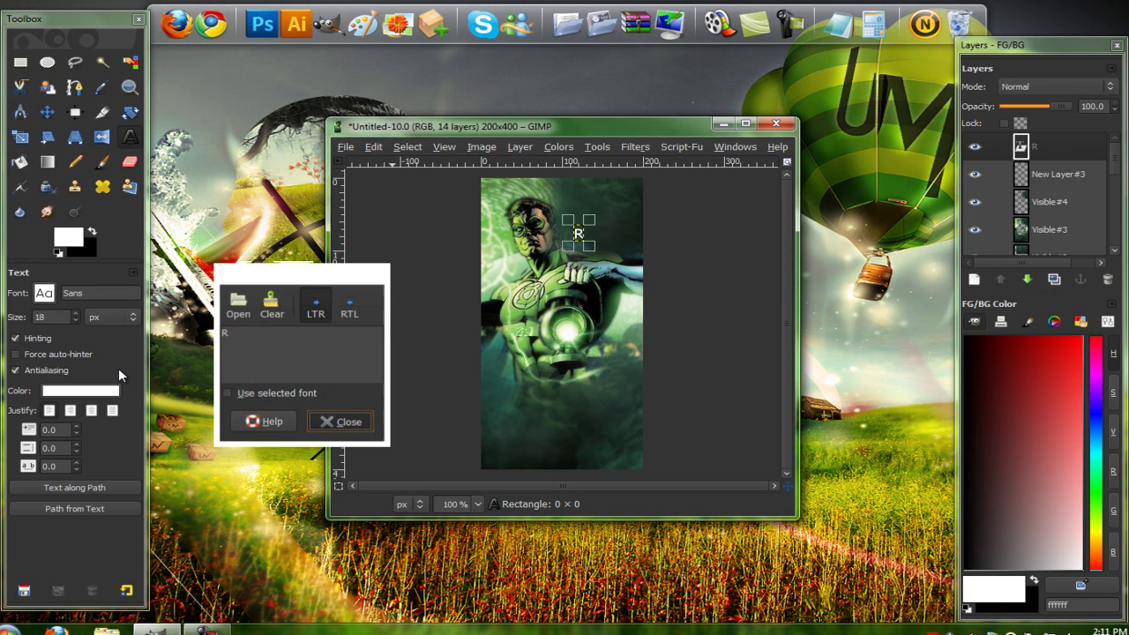
pyautogui.doubleClick(75, 321)
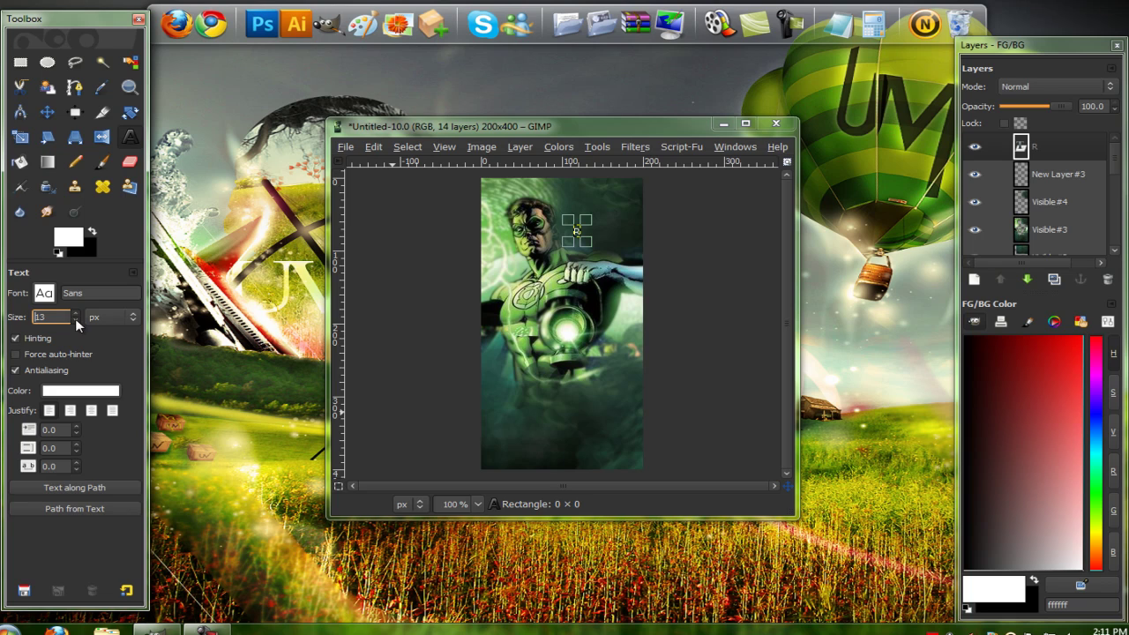
pyautogui.click(47, 113)
pyautogui.moveTo(578, 234); pyautogui.dragTo(591, 227)
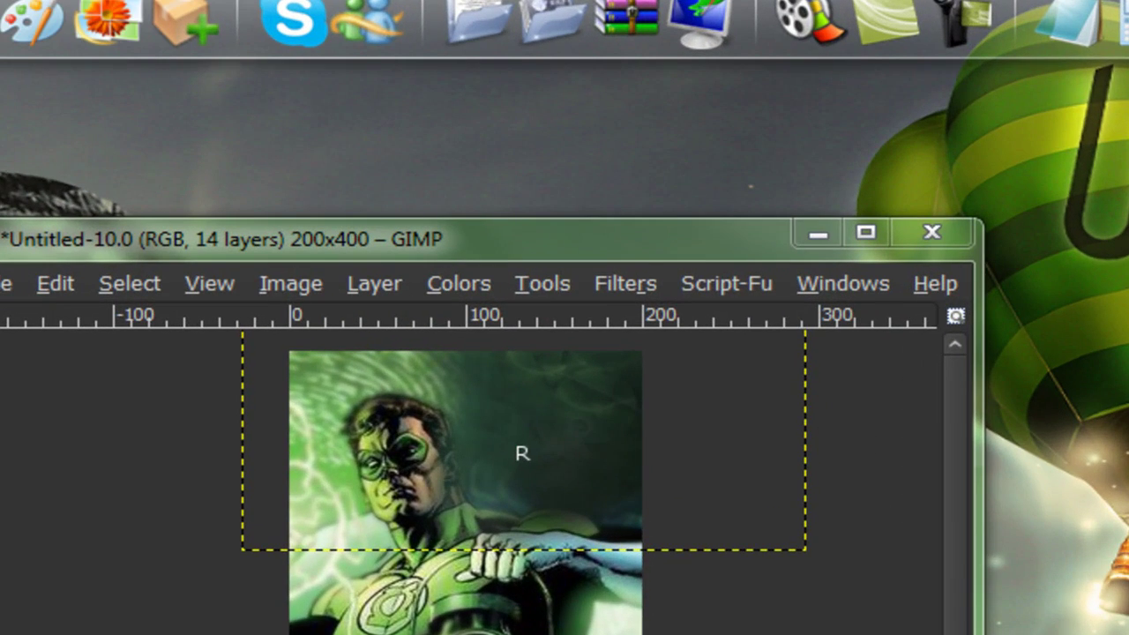
# Step: Change the foreground color from the saved swatches to bright green for the text
pyautogui.click(0, 370)
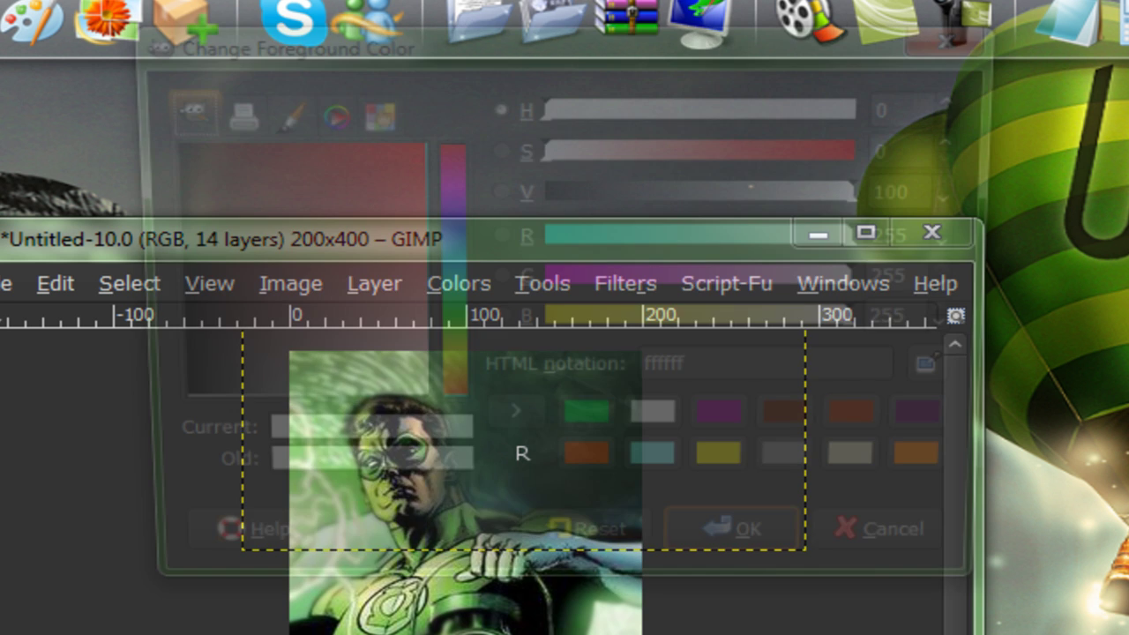
pyautogui.moveTo(452, 353); pyautogui.dragTo(448, 327)
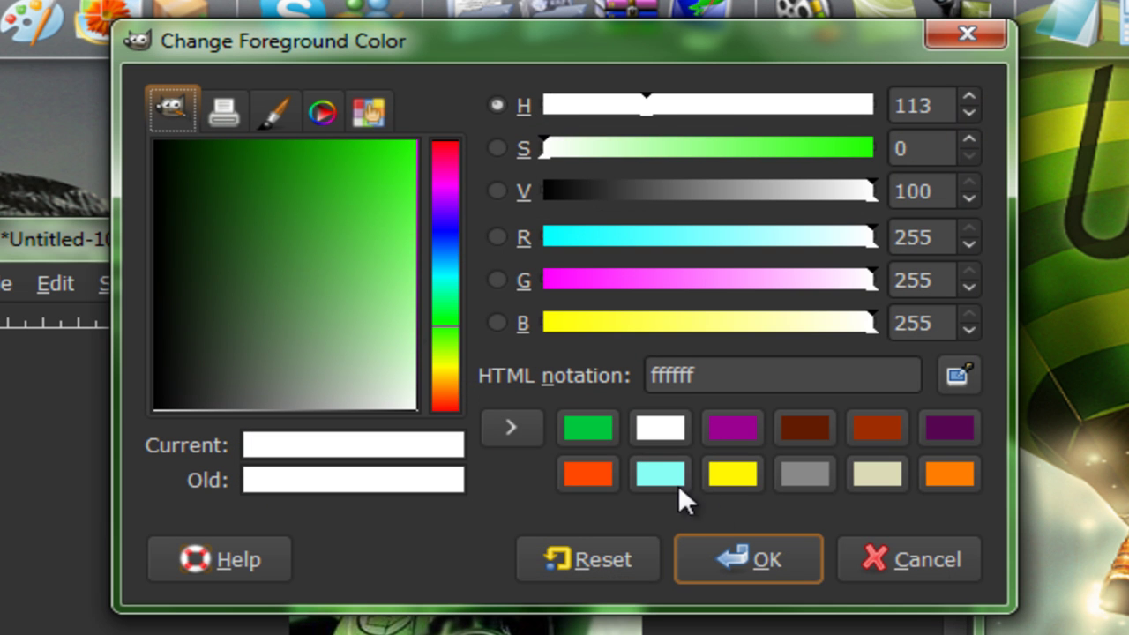
pyautogui.click(588, 428)
pyautogui.click(795, 571)
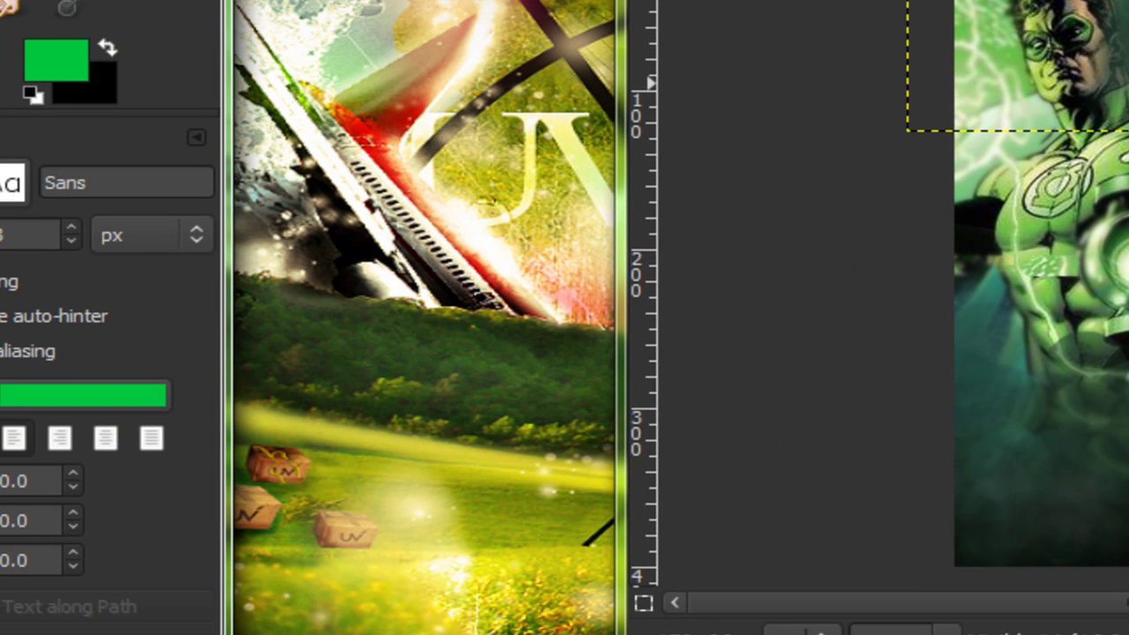
# Step: Add the text "GKH" in bright green Sans on the dark area near the shoulder
pyautogui.click(1125, 83)
pyautogui.write('GL')
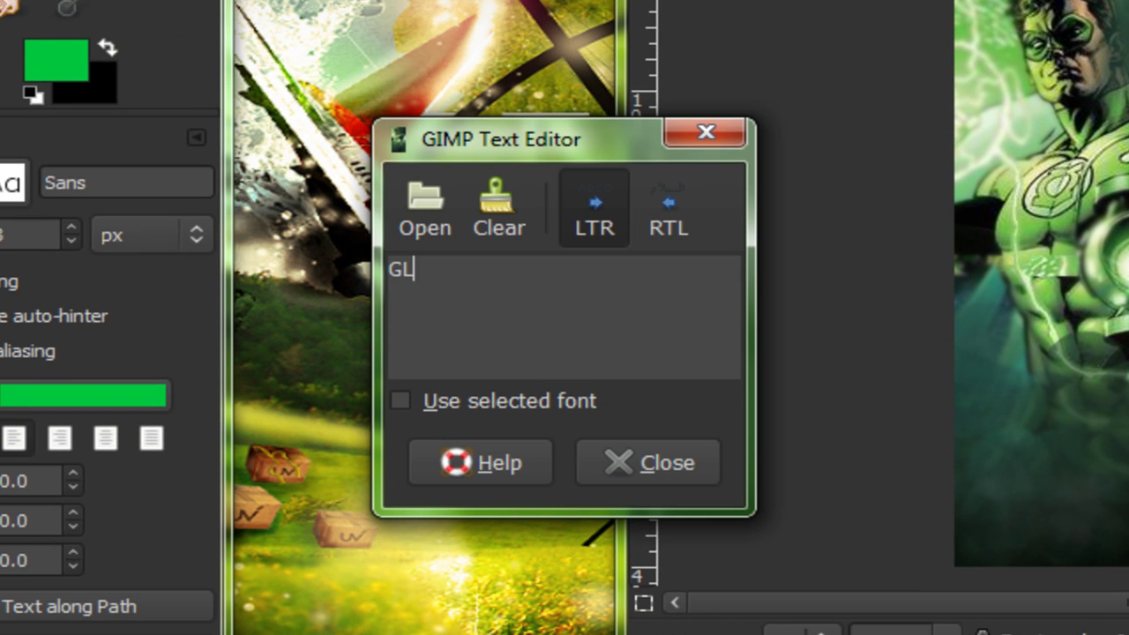
pyautogui.click(717, 465)
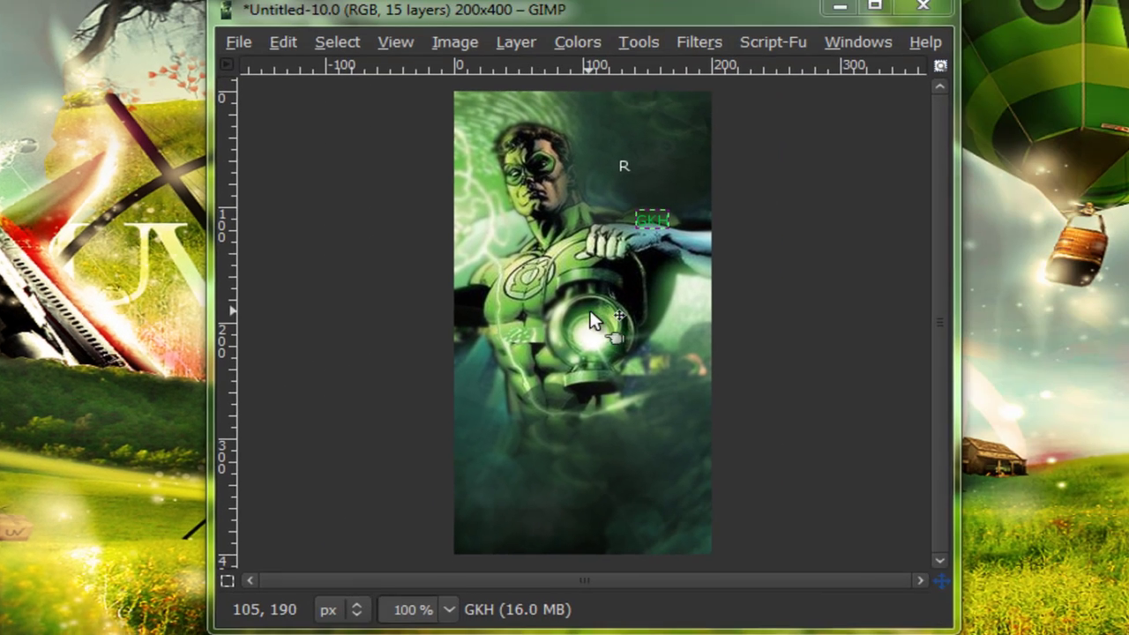
# Step: Move the green "GKH" text up beside the white "R", undoing the misplaced move along the way
pyautogui.moveTo(1070, 153); pyautogui.dragTo(1088, 133)
pyautogui.moveTo(632, 225); pyautogui.dragTo(632, 225)
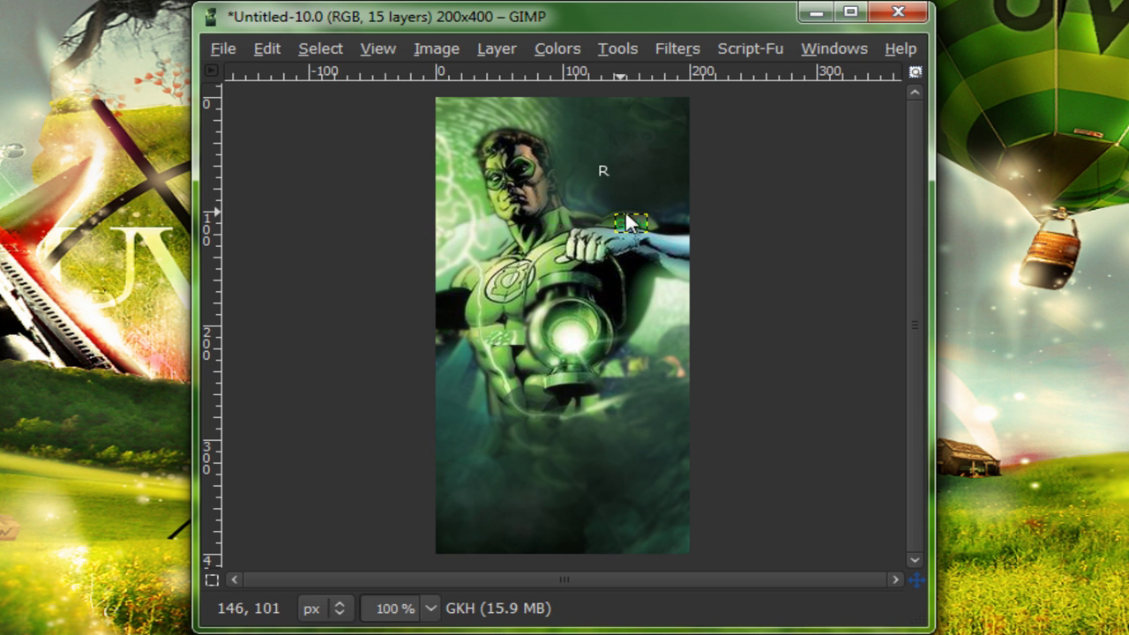
pyautogui.click(268, 48)
pyautogui.click(300, 76)
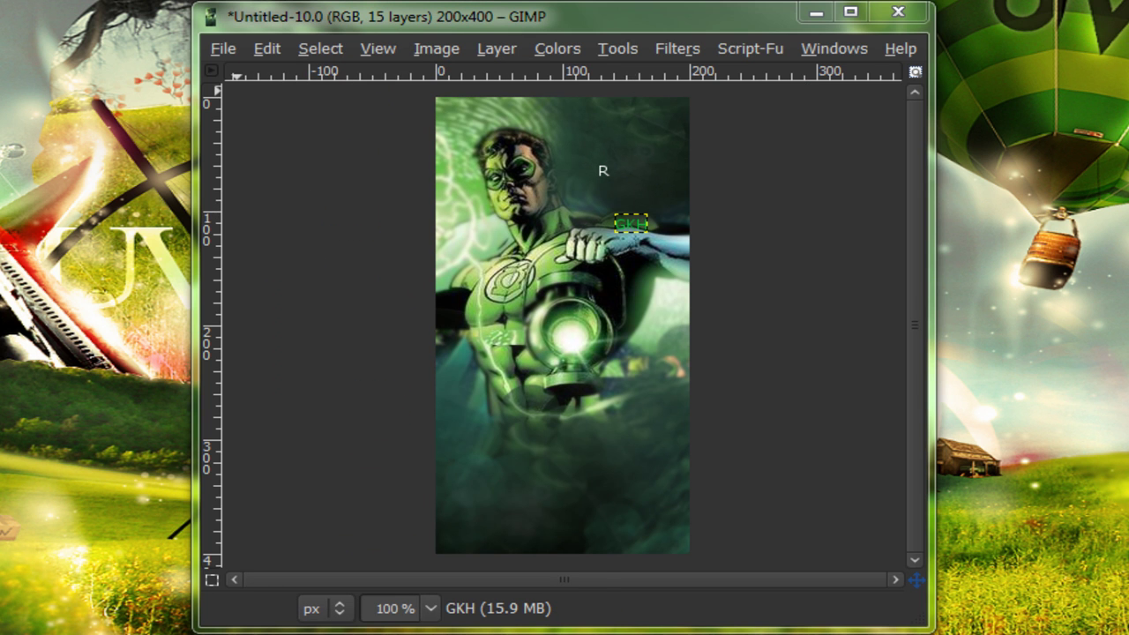
pyautogui.moveTo(636, 244); pyautogui.dragTo(622, 187)
# Step: Select the GKH text layer and raise it to the top of the layer stack, above the R layer
pyautogui.moveTo(1011, 181)
pyautogui.mouseDown()
pyautogui.moveTo(1011, 156)
pyautogui.moveTo(1011, 169)
pyautogui.mouseUp()
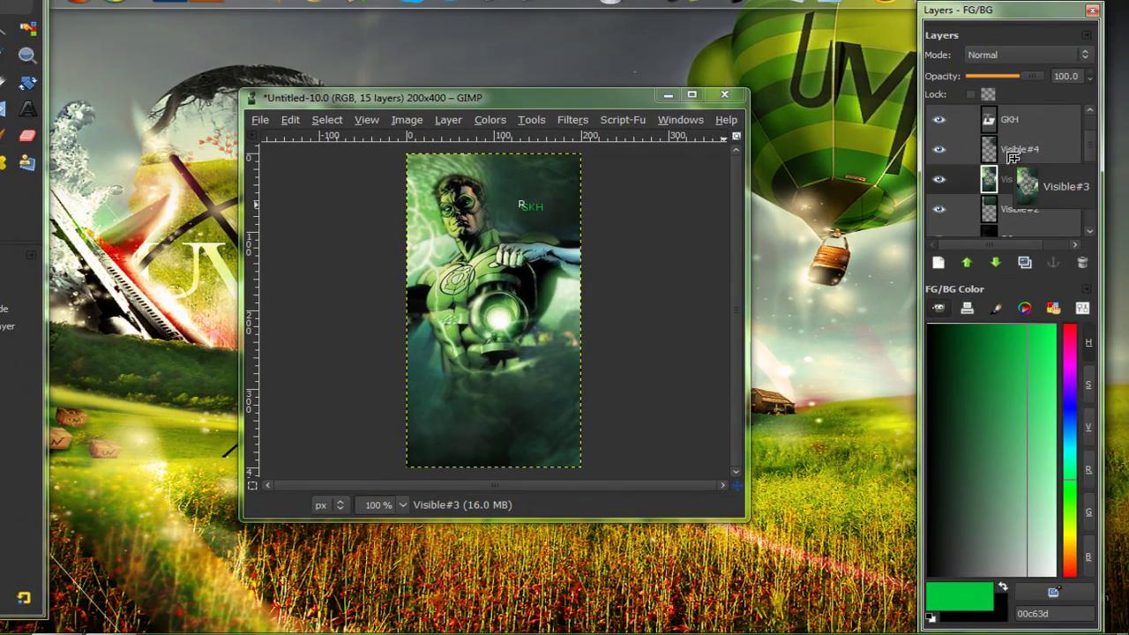
pyautogui.scroll(3, 1004, 150)
pyautogui.click(998, 148)
pyautogui.click(997, 179)
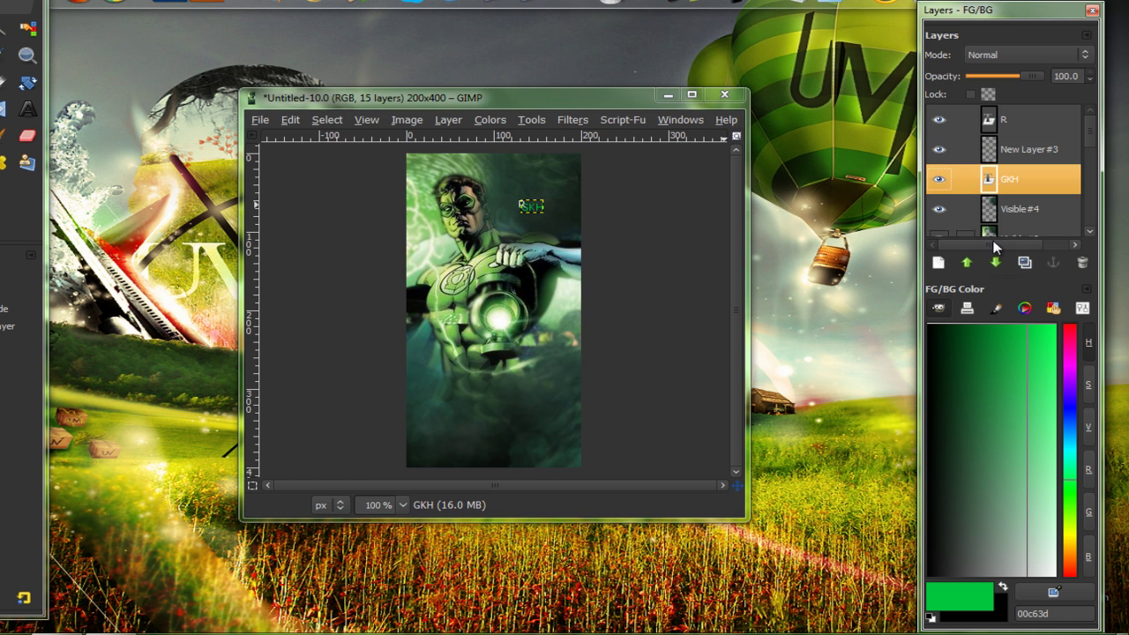
pyautogui.click(972, 264)
pyautogui.click(971, 264)
# Step: Select the Background layer at the base of the layer stack
pyautogui.scroll(-5, 1000, 221)
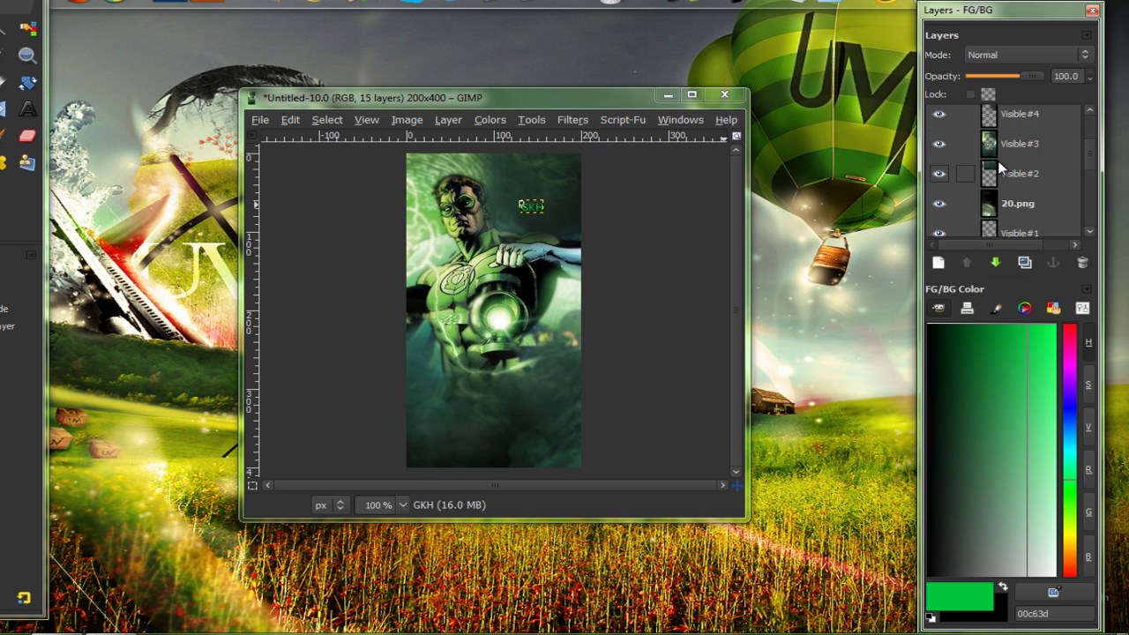
pyautogui.scroll(-1, 1001, 234)
pyautogui.click(1001, 226)
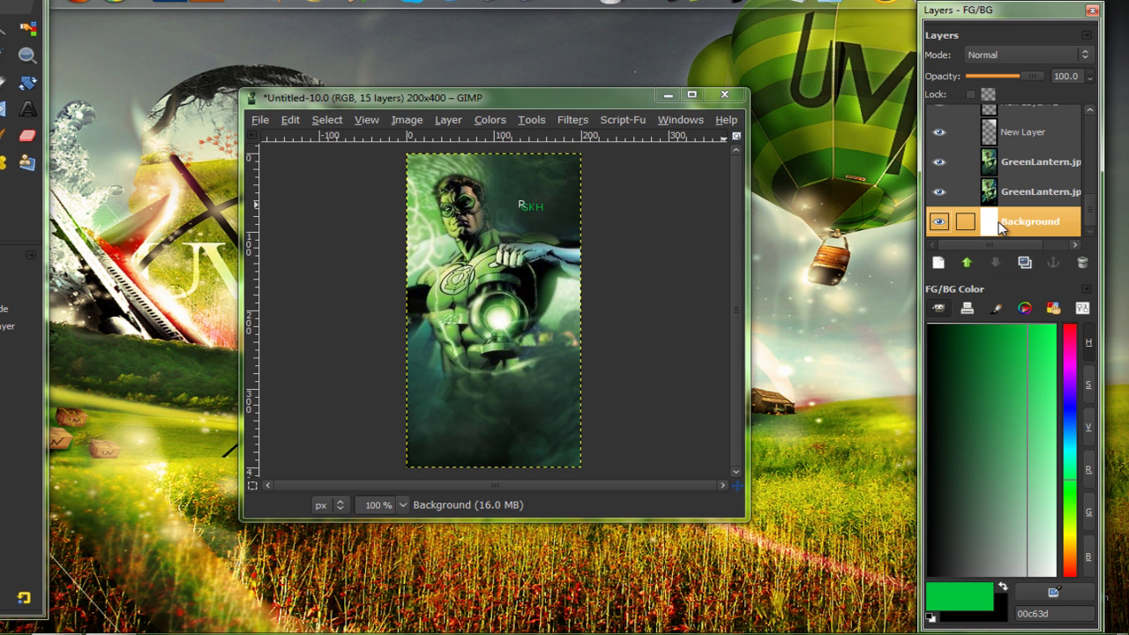